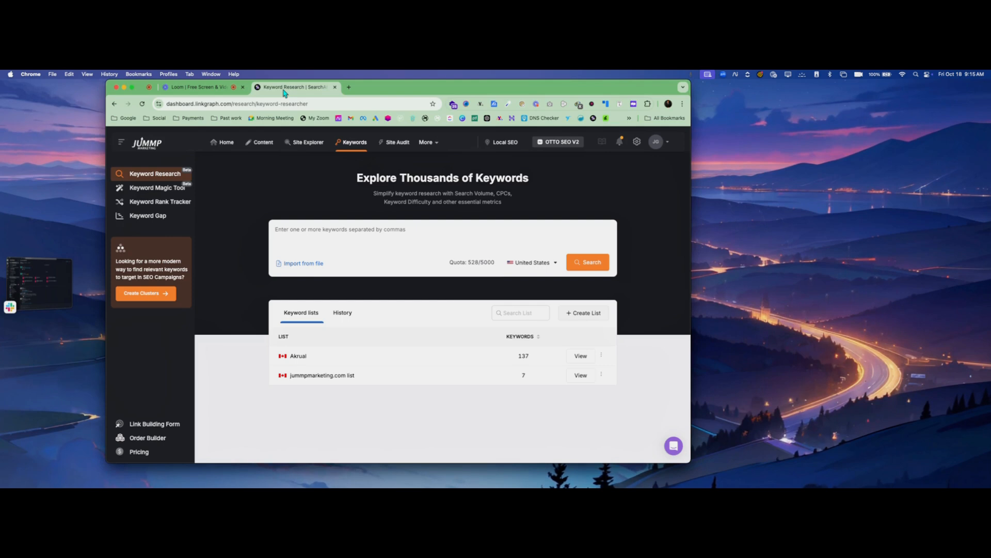
# Open the Content section, view the API key in the account settings, and close the settings
pyautogui.click(219, 147)
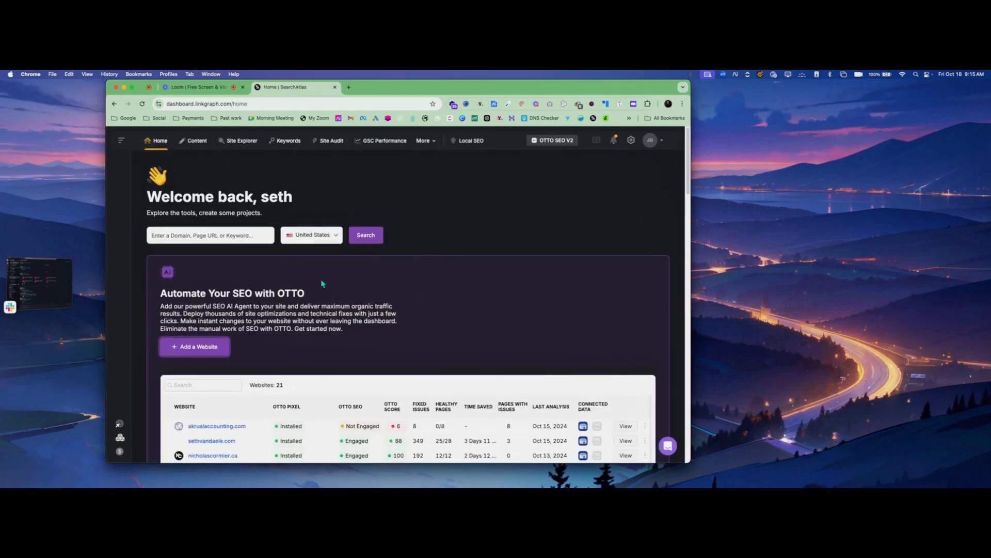
pyautogui.click(191, 143)
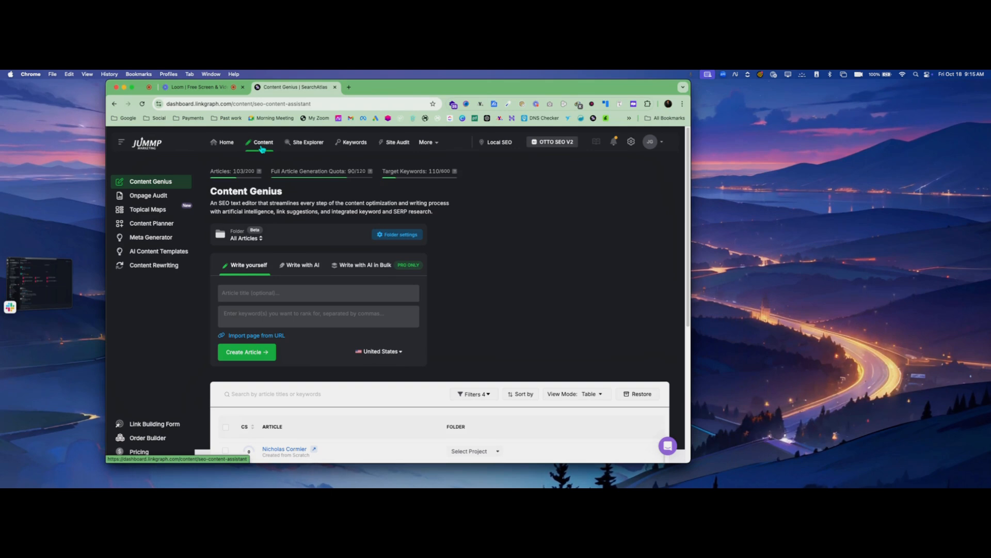
pyautogui.click(649, 147)
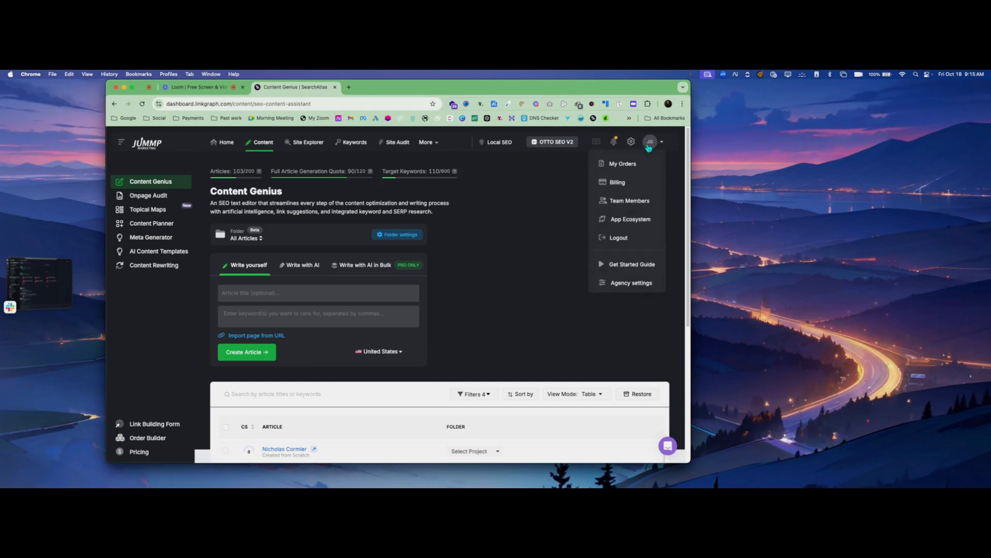
pyautogui.click(631, 143)
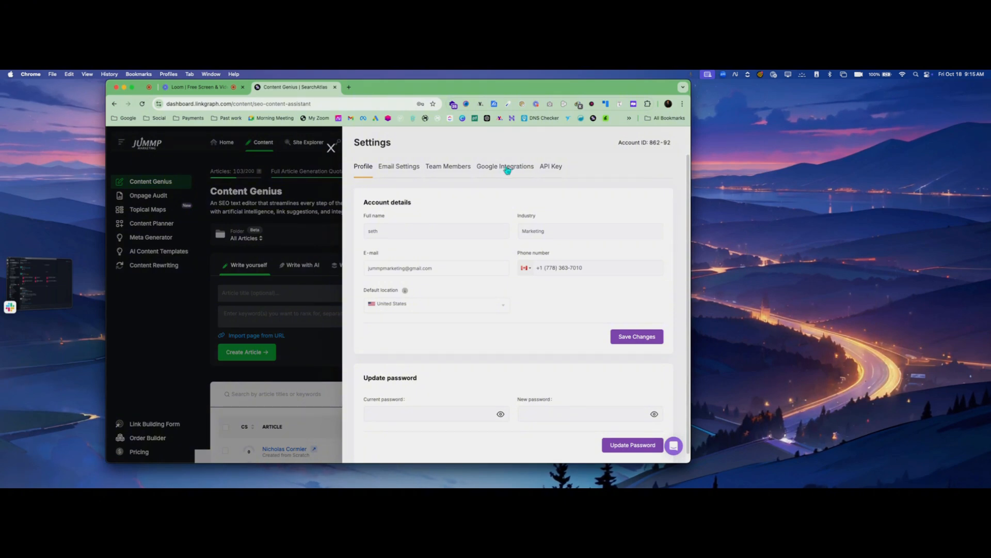
pyautogui.click(551, 167)
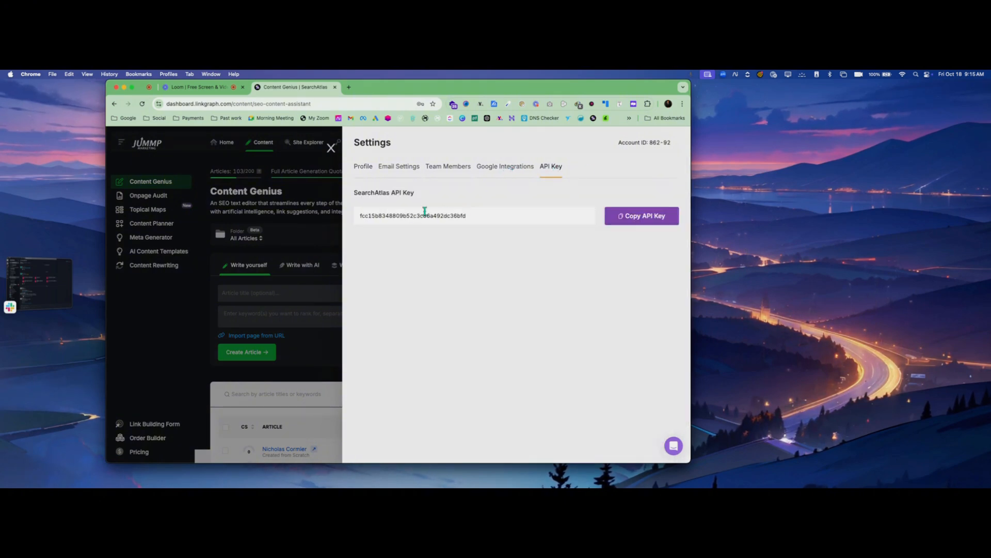
pyautogui.click(331, 148)
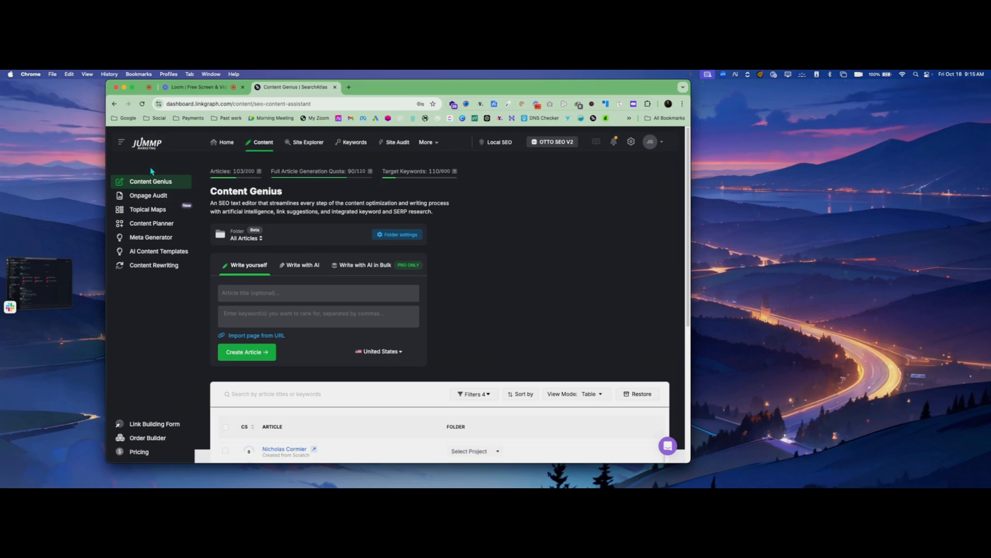
# Open Topical Maps, buy a 10-point top-up of the article generation quota for $10, and close the top-up dialog
pyautogui.click(151, 209)
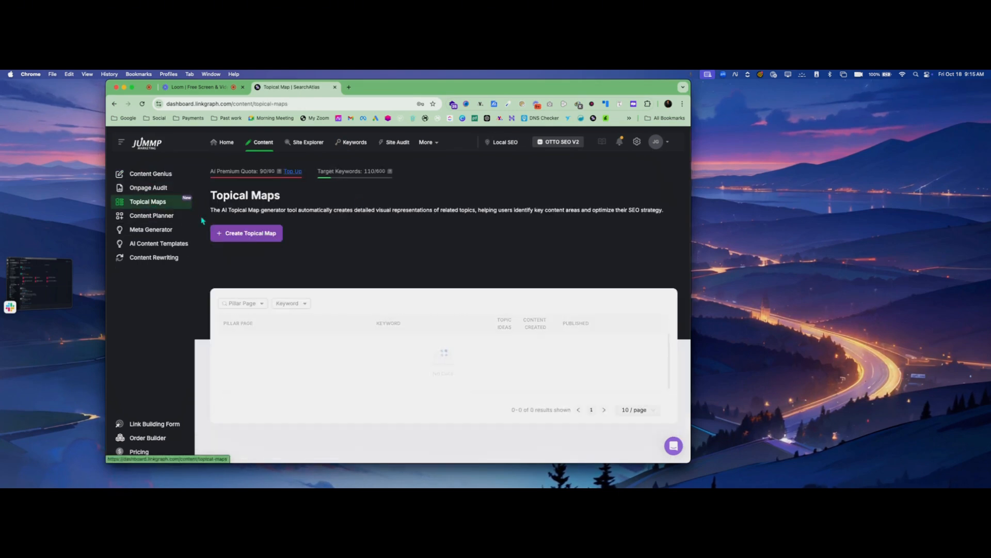
pyautogui.click(292, 172)
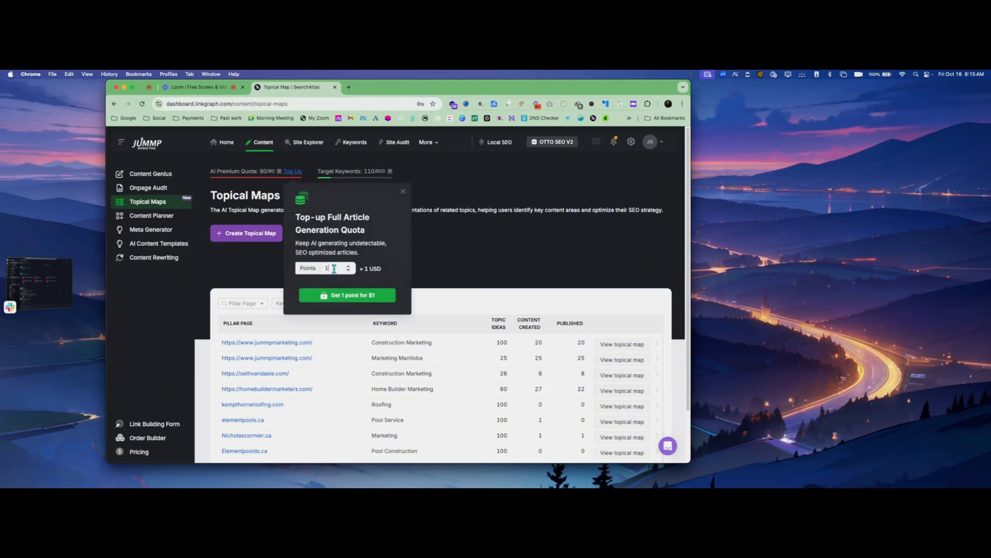
pyautogui.click(349, 266)
pyautogui.click(349, 266)
pyautogui.click(349, 266)
pyautogui.click(349, 266)
pyautogui.click(349, 266)
pyautogui.click(348, 266)
pyautogui.click(349, 266)
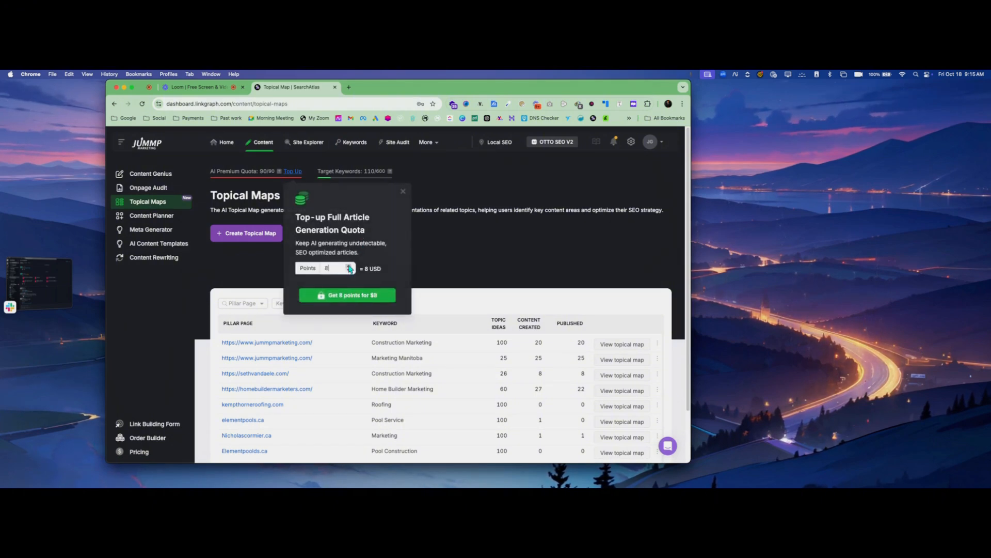
pyautogui.click(349, 266)
pyautogui.click(349, 266)
pyautogui.click(347, 295)
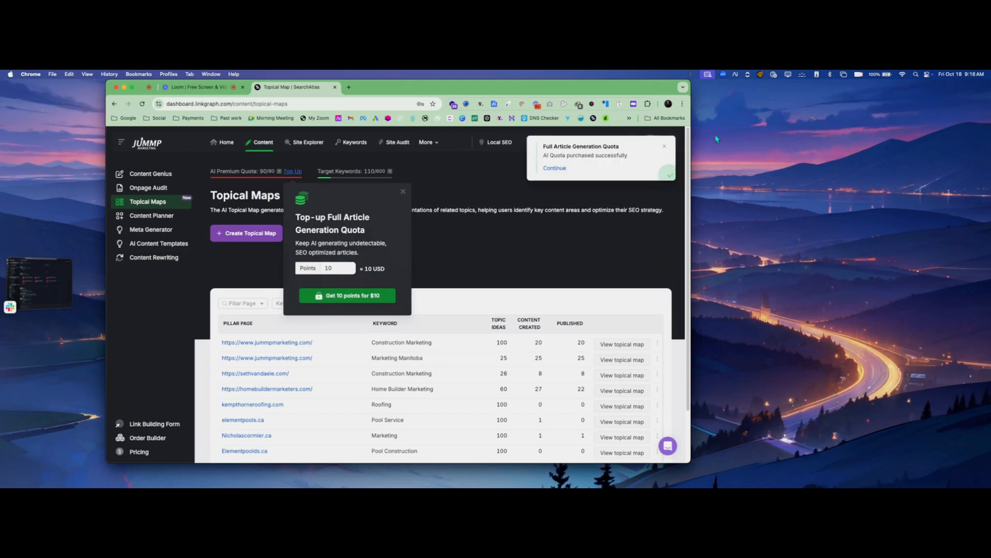
pyautogui.click(404, 192)
pyautogui.scroll(-3, 402, 281)
pyautogui.scroll(3, 392, 282)
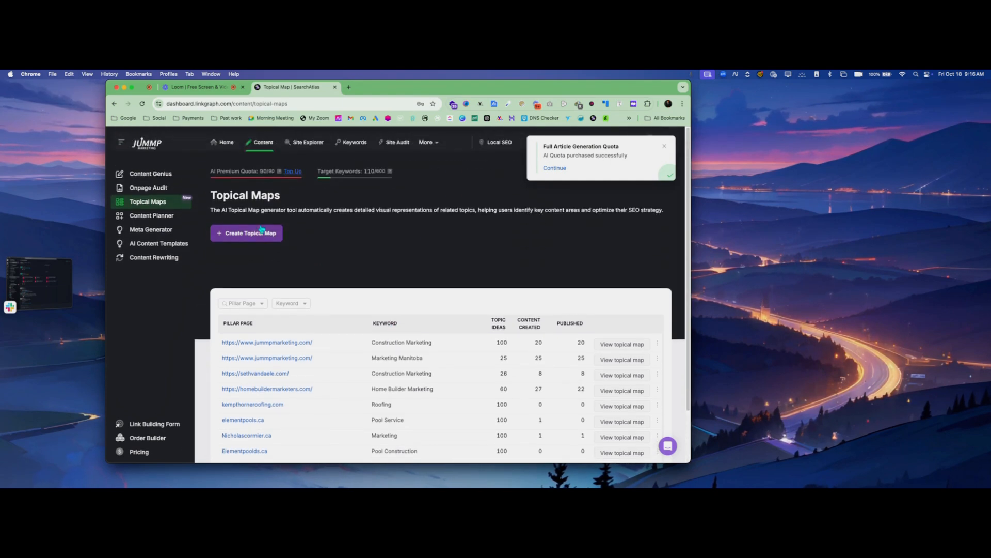
# Start a new topical map with "Create a new folder" as its folder
pyautogui.click(239, 232)
pyautogui.click(377, 204)
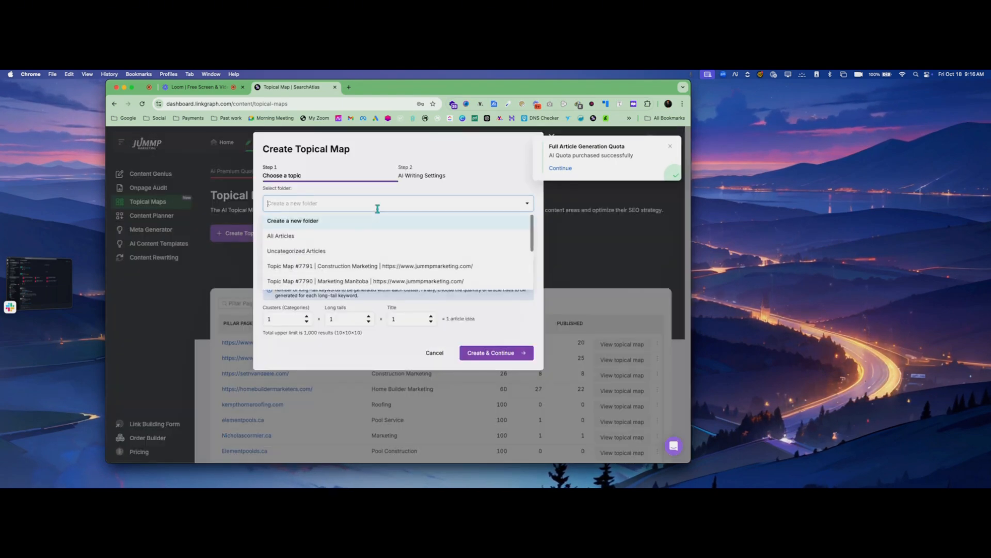
pyautogui.click(293, 220)
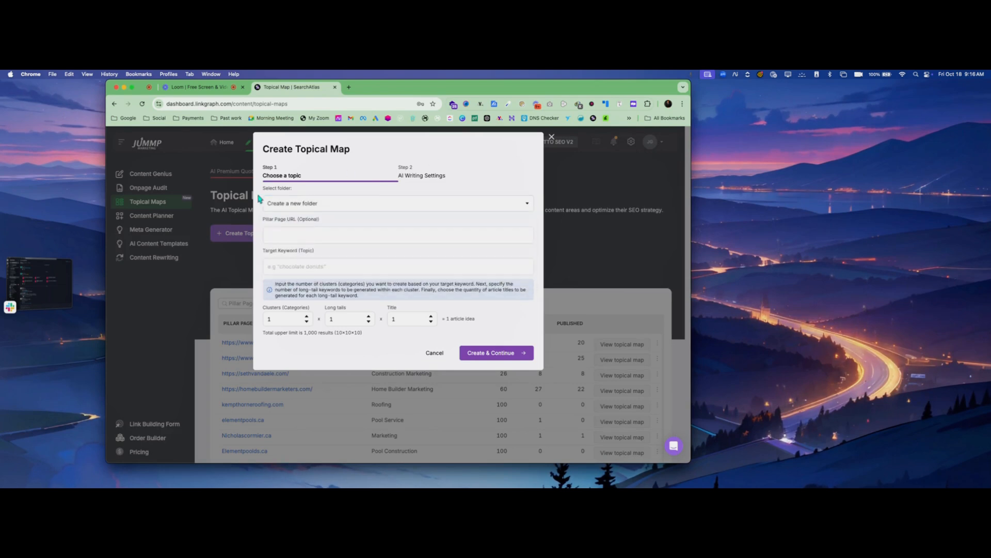
# Copy the link of the Working Hands Inc. bookmark from Past work and enter it as the pillar page URL
pyautogui.click(349, 87)
pyautogui.click(212, 117)
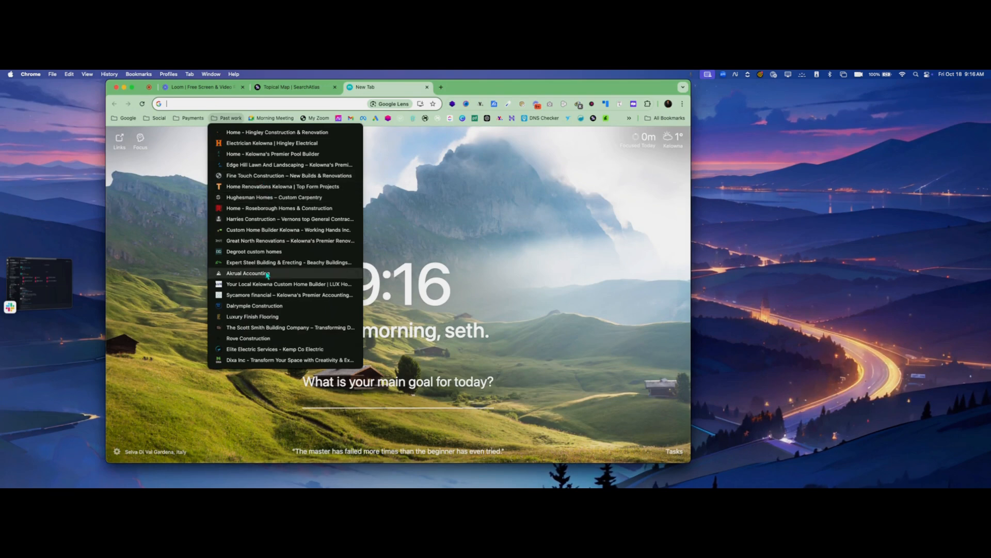
pyautogui.rightClick(256, 233)
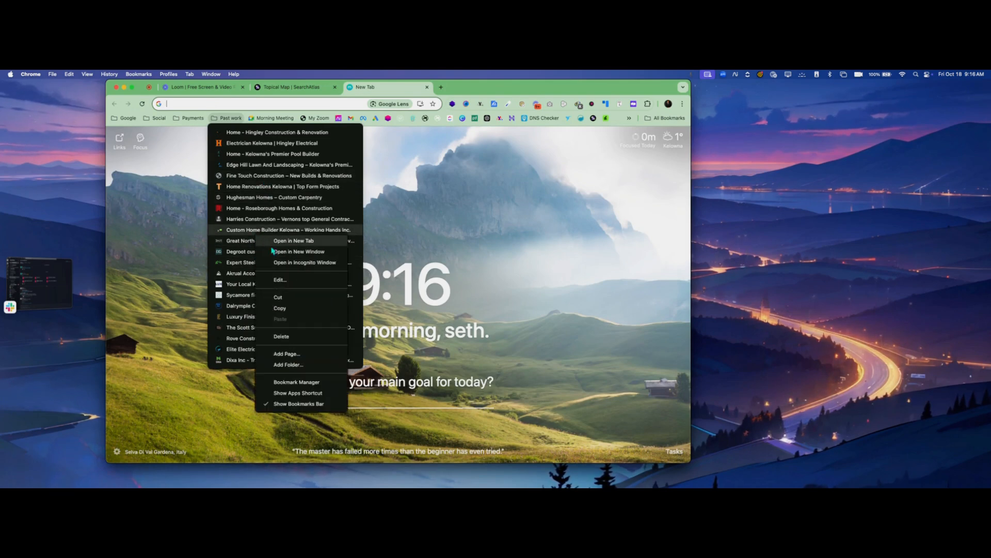
pyautogui.click(283, 308)
pyautogui.click(321, 89)
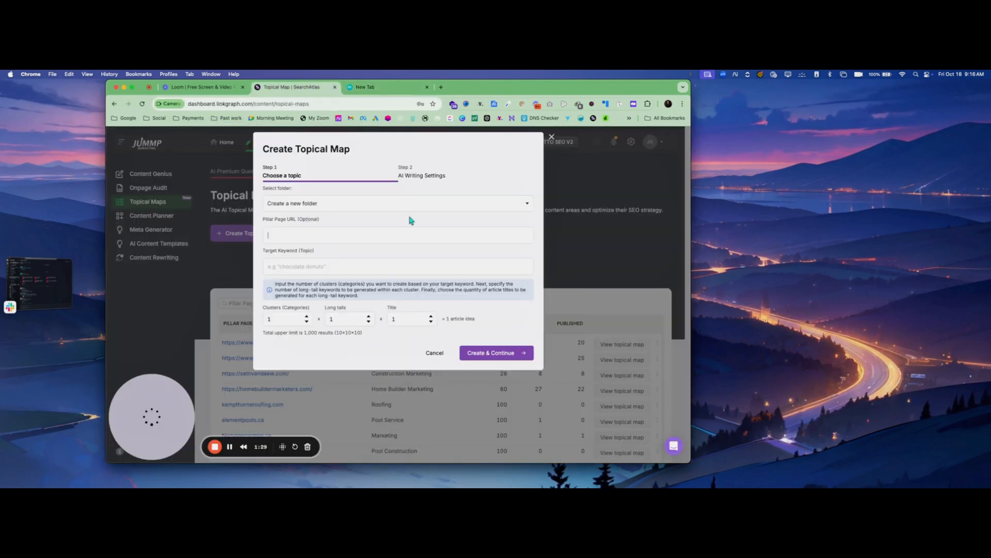
pyautogui.click(375, 231)
pyautogui.press('super+v')
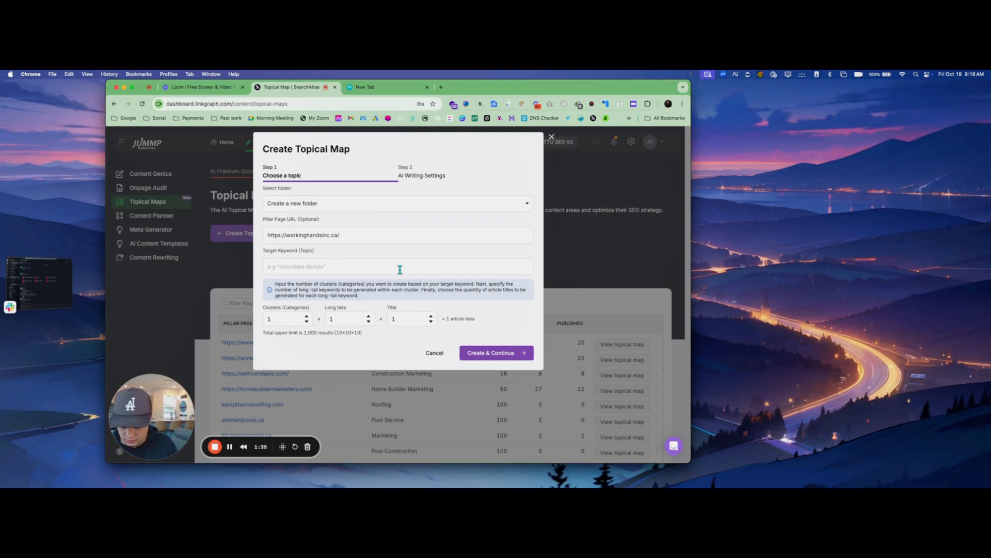
# Enter "Custom Homes Kelowna" as the topical map's target keyword
pyautogui.write('Cus')
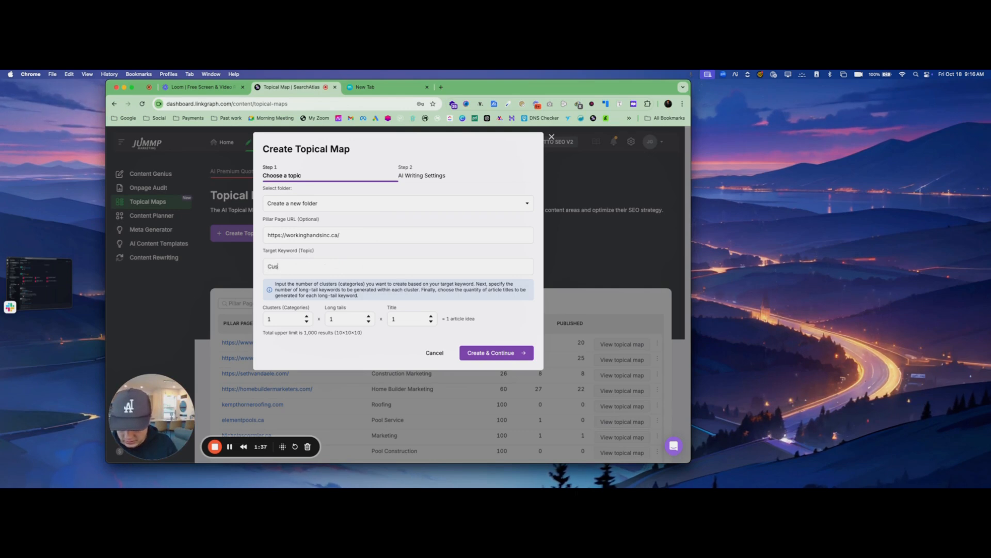
pyautogui.write('tom Homes ')
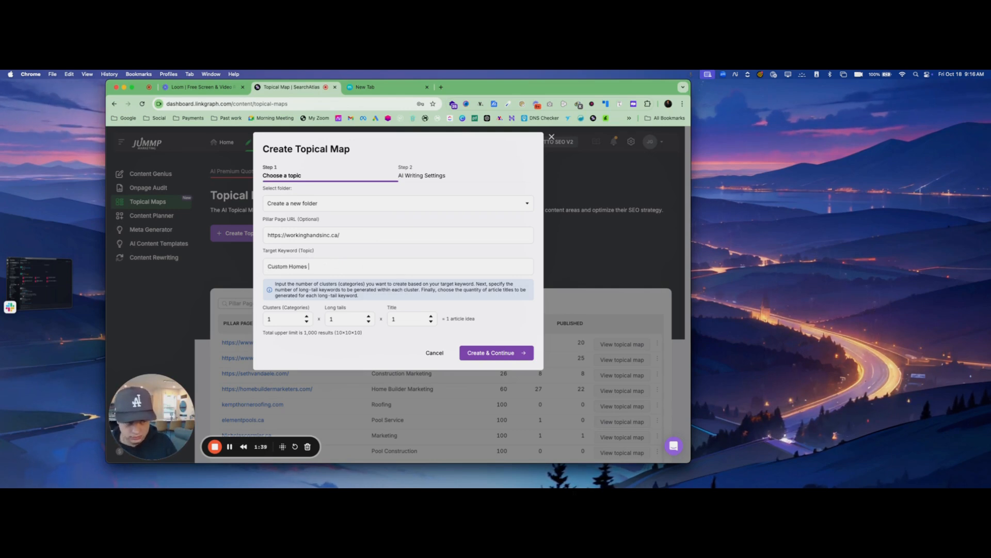
pyautogui.write('Kelowna')
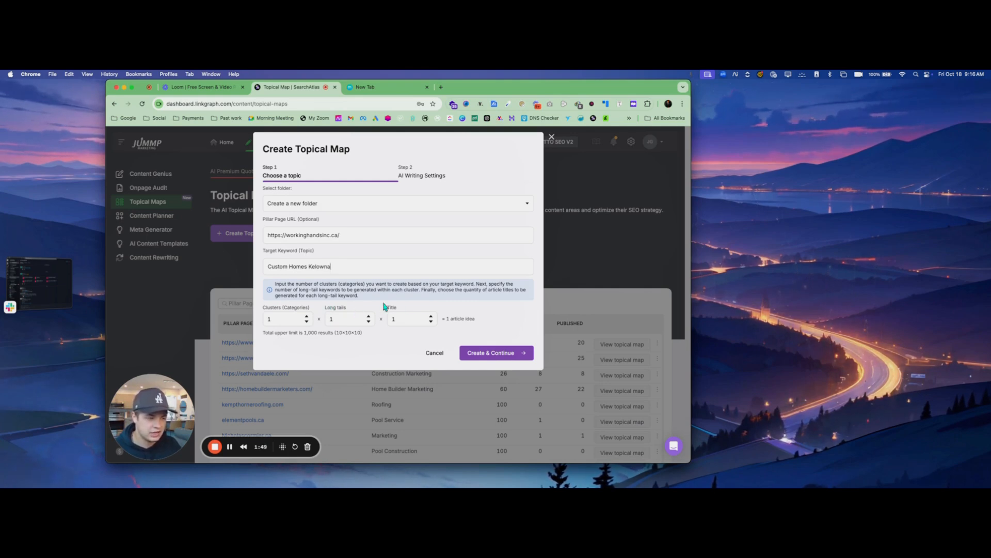
# Set the map to 3 clusters and 2 long tails, create it, and continue to the AI writing settings
pyautogui.click(307, 317)
pyautogui.click(307, 316)
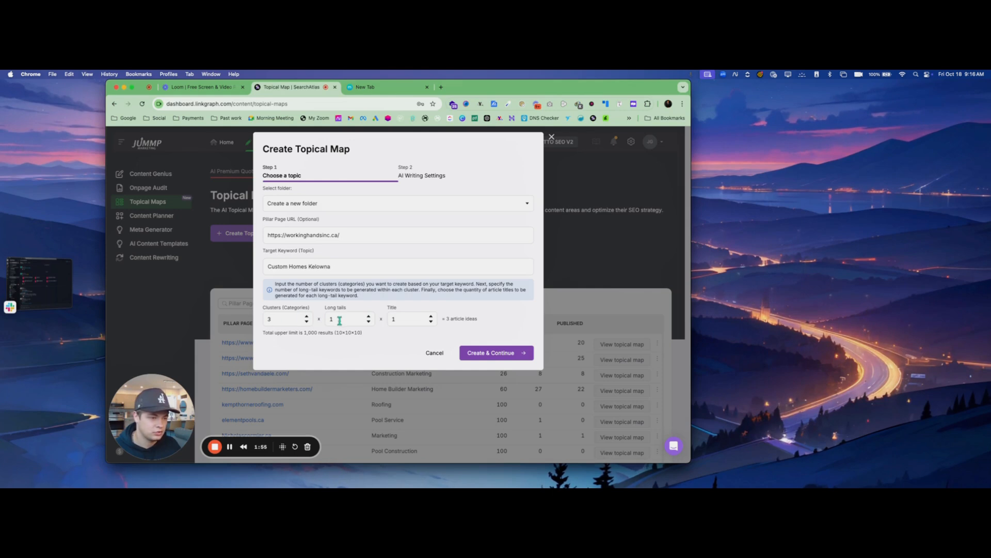
pyautogui.click(306, 316)
pyautogui.click(307, 316)
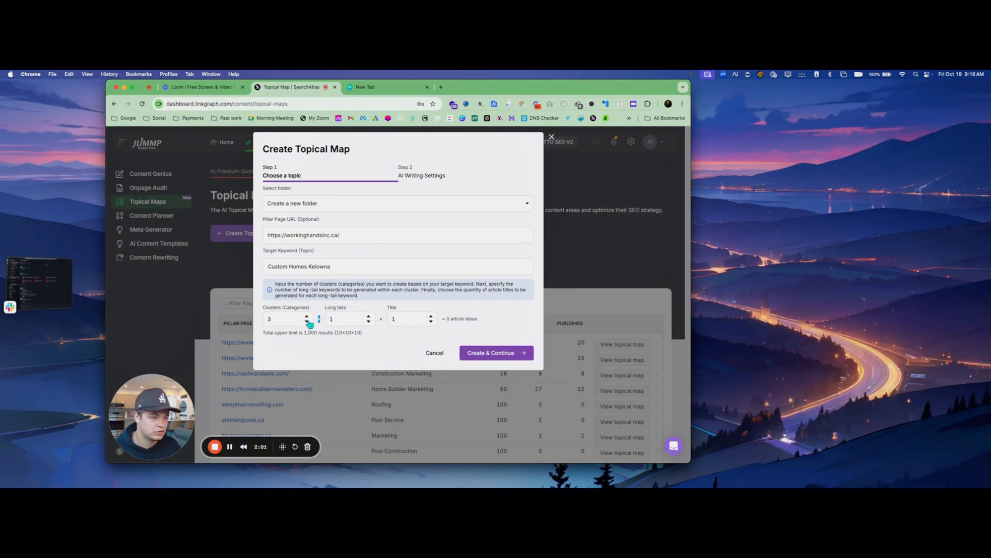
pyautogui.click(368, 317)
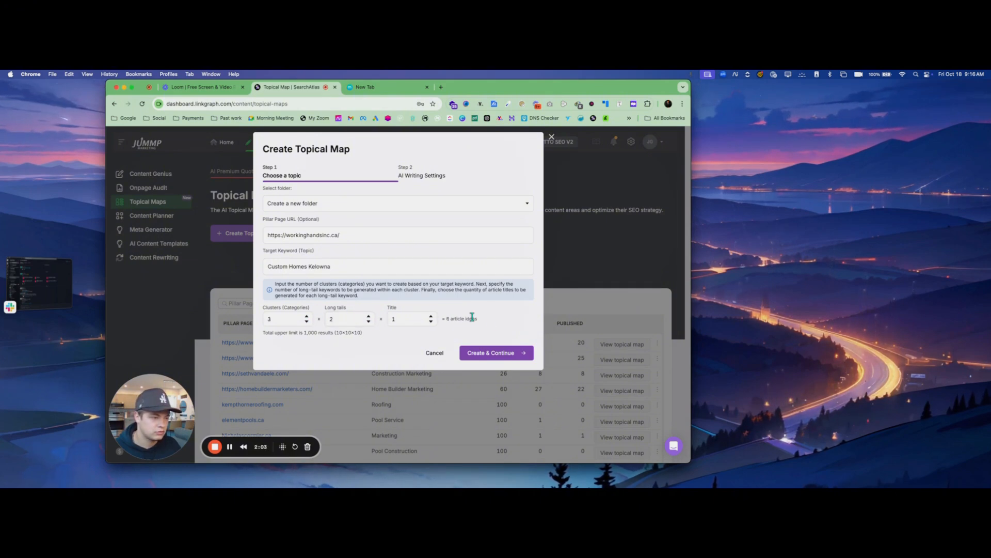
pyautogui.click(493, 353)
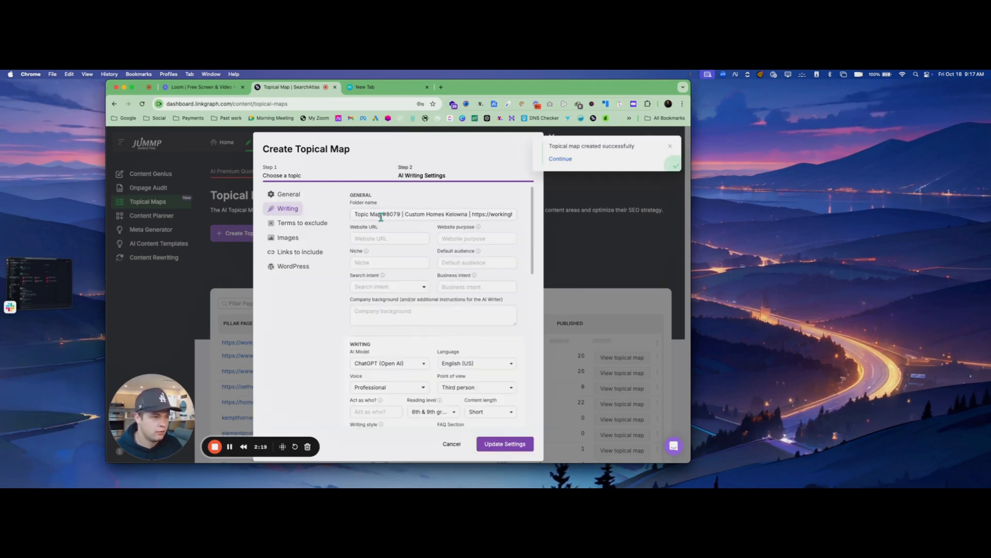
pyautogui.tripleClick(391, 214)
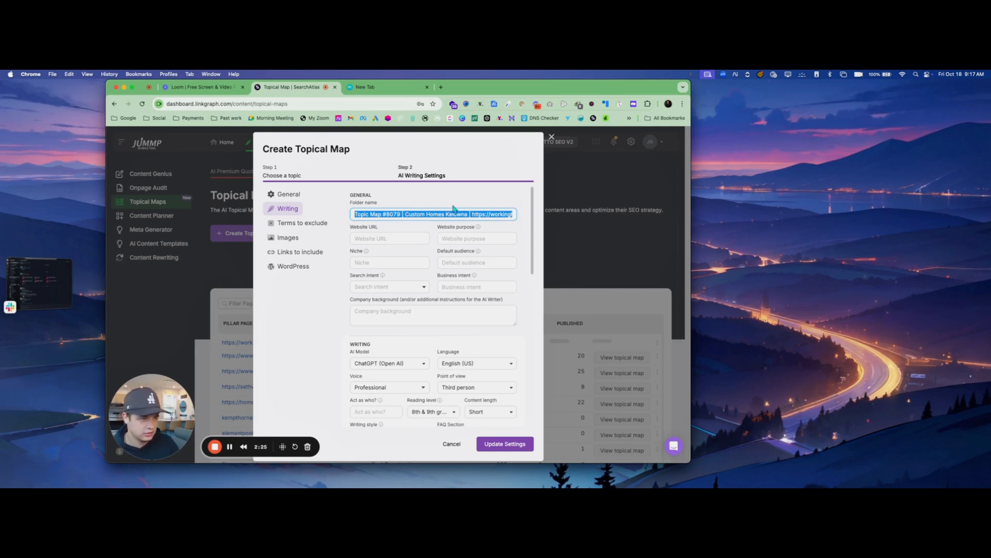
pyautogui.click(393, 237)
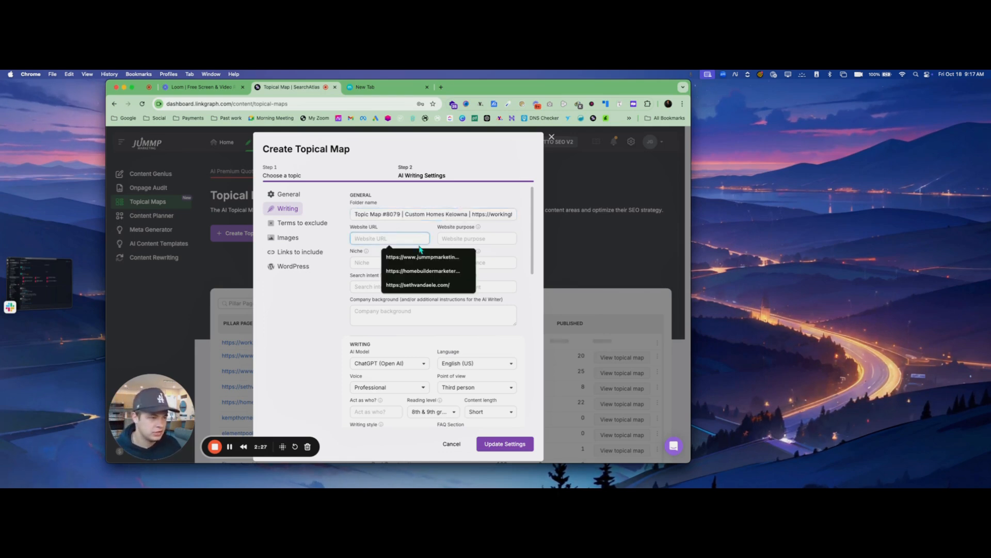
pyautogui.write('https://workinghandsinc.ca/')
pyautogui.click(510, 238)
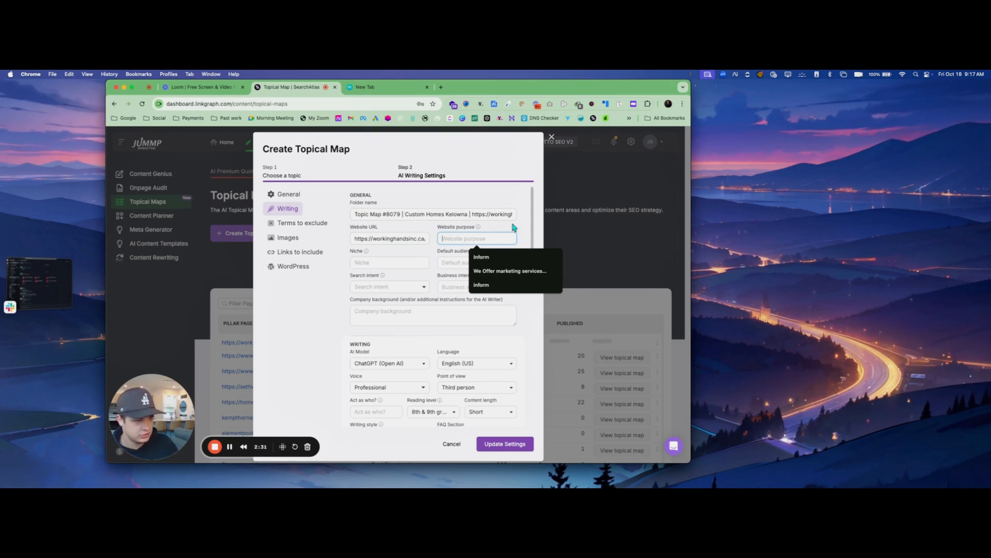
pyautogui.click(499, 256)
# Set the niche to "Custom Homes"
pyautogui.click(396, 258)
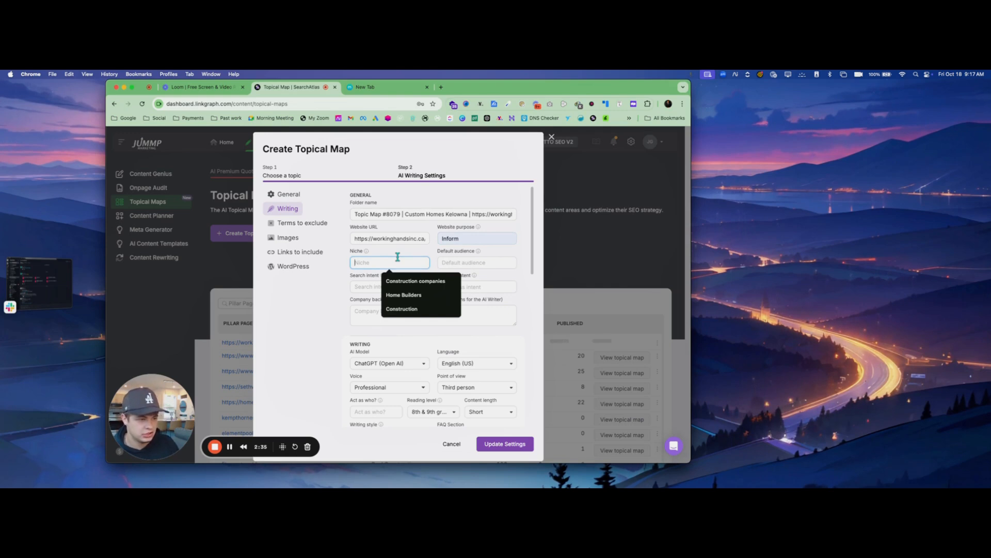
pyautogui.write('H')
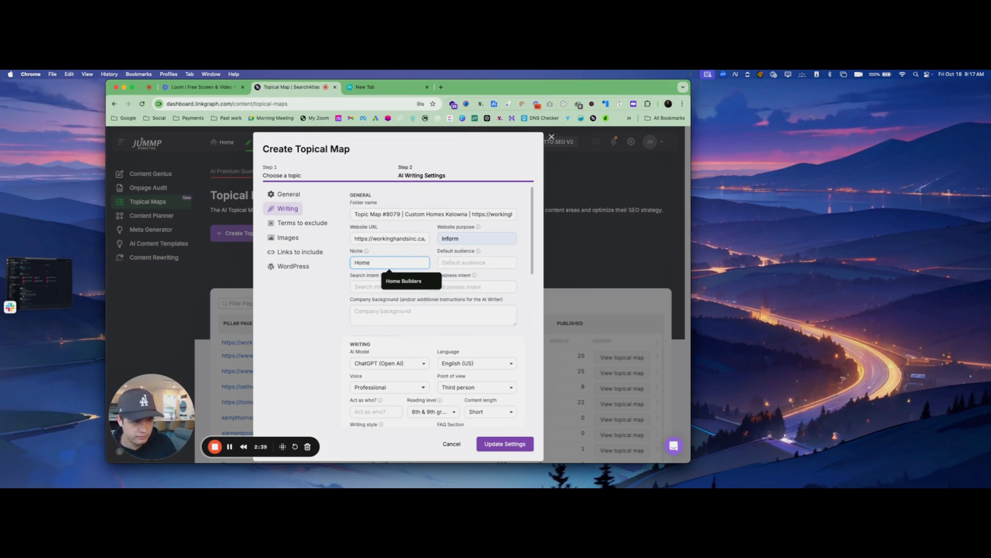
pyautogui.press('BackSpace')
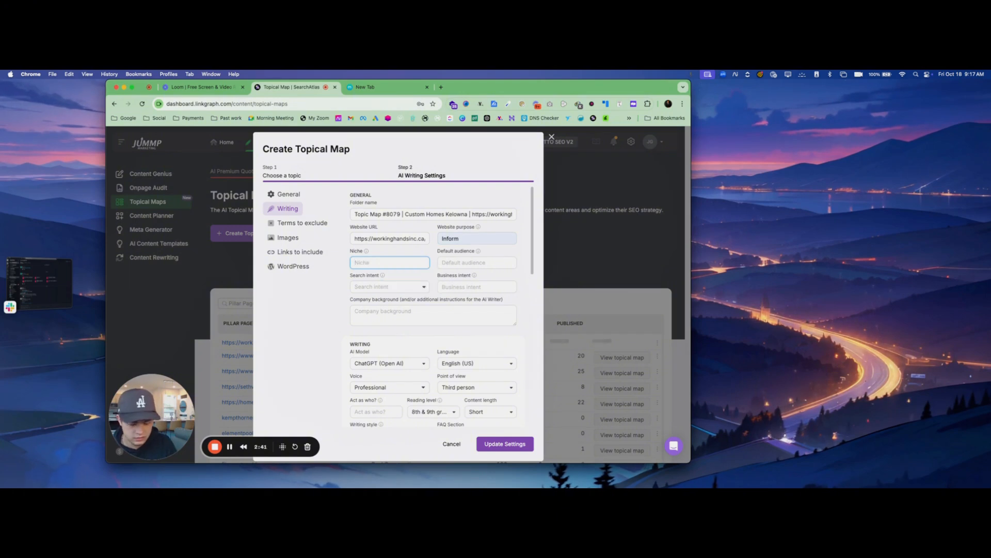
pyautogui.write('Custom Ho')
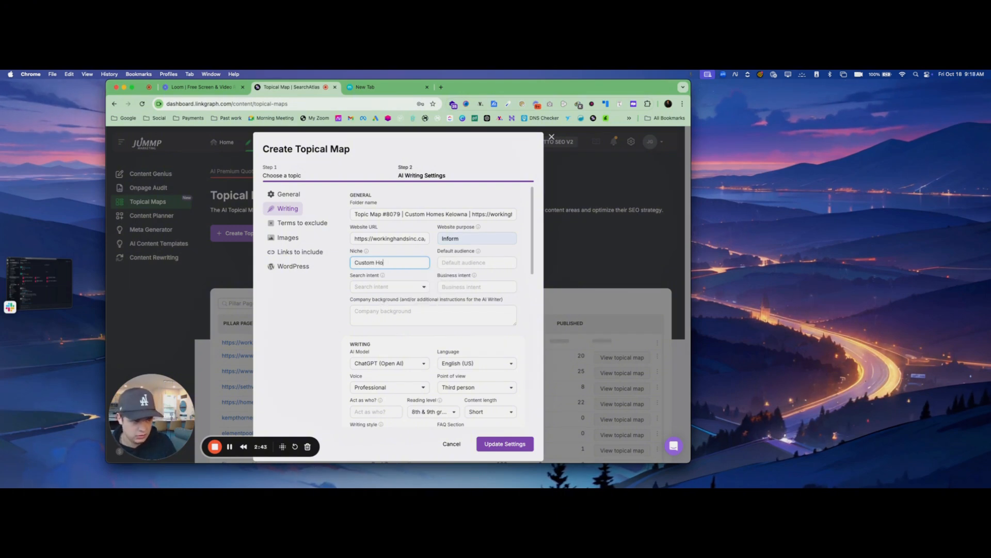
pyautogui.write('mes')
# Set the default audience to "Home owners" and the search intent to Informational
pyautogui.click(498, 263)
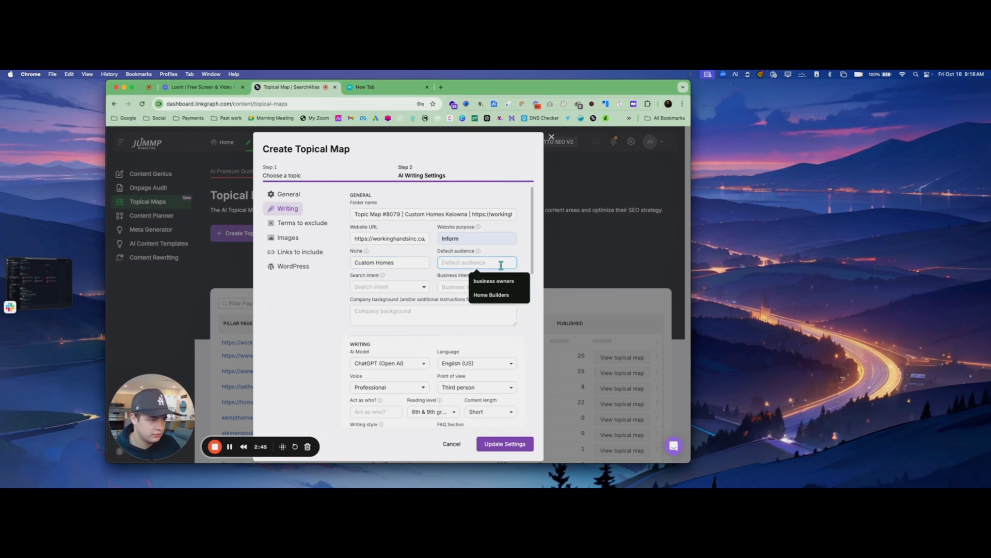
pyautogui.write('Home o')
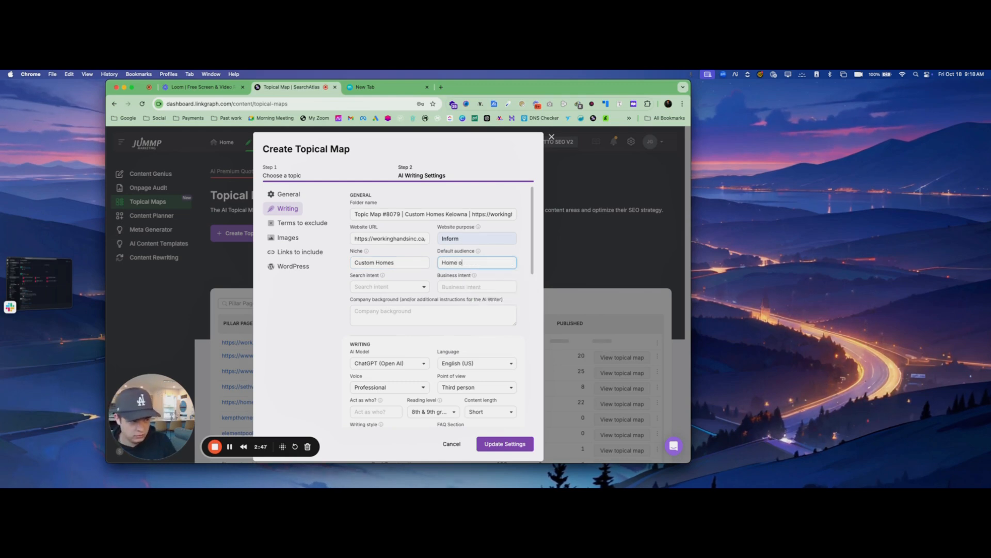
pyautogui.write('wners')
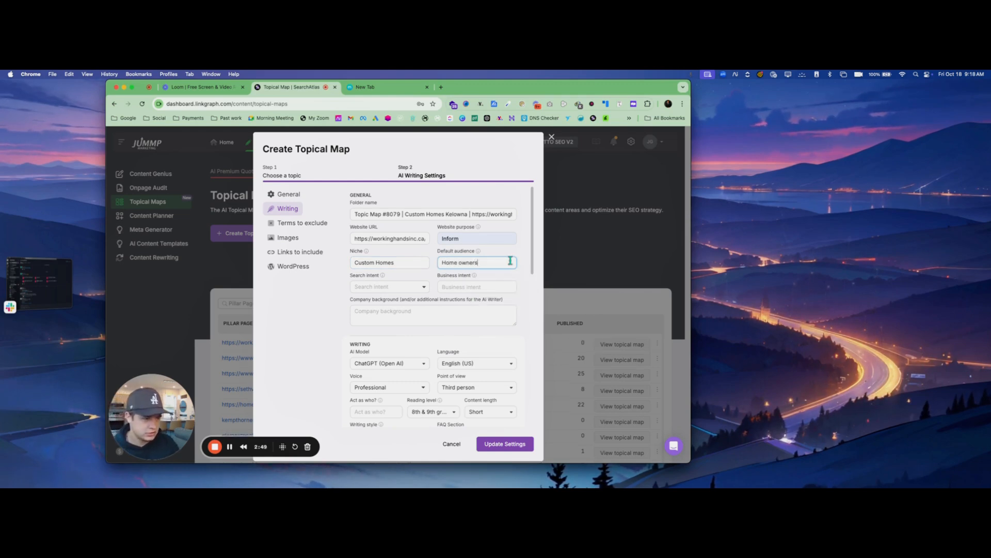
pyautogui.click(389, 287)
pyautogui.click(405, 304)
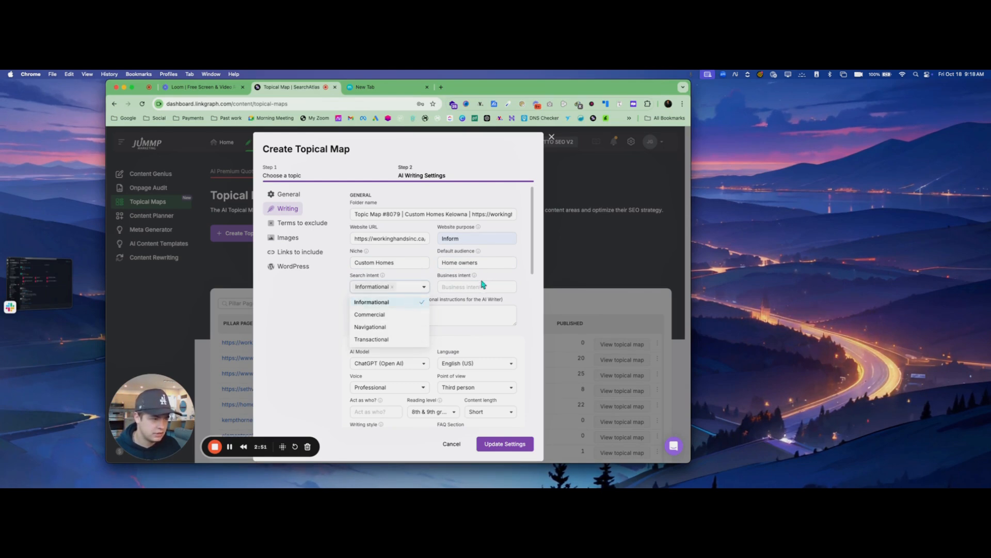
# Set the business intent to "build custom homes"
pyautogui.click(508, 287)
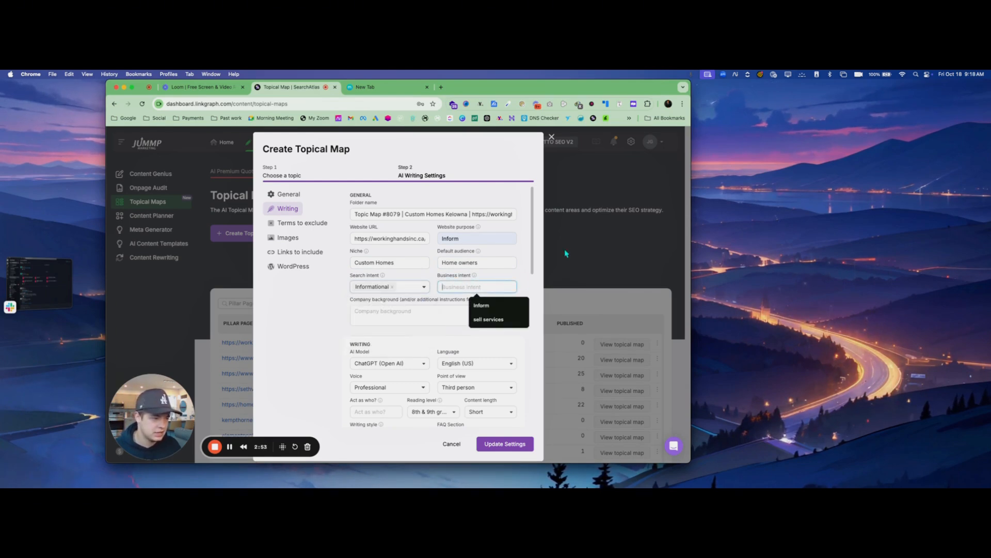
pyautogui.write('bui')
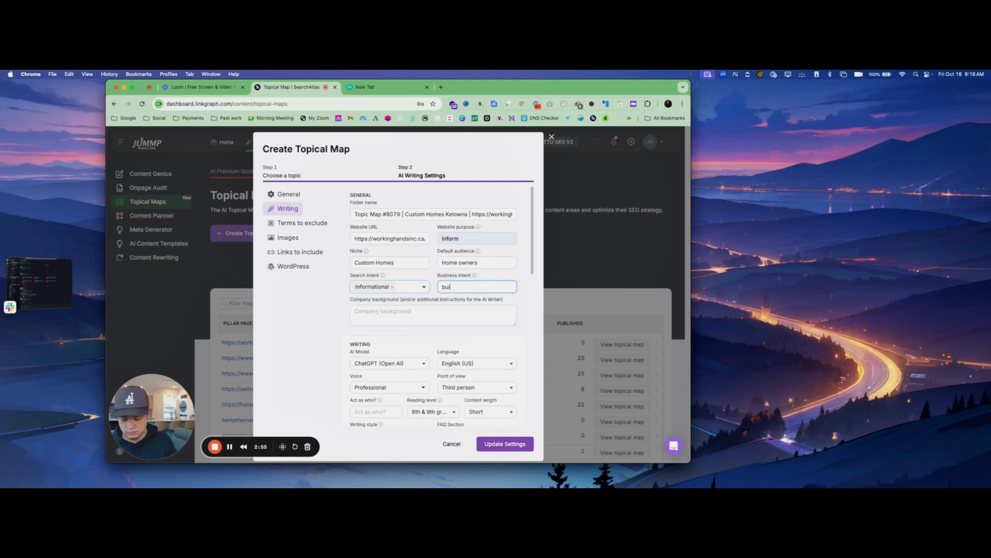
pyautogui.write('ld custom homes')
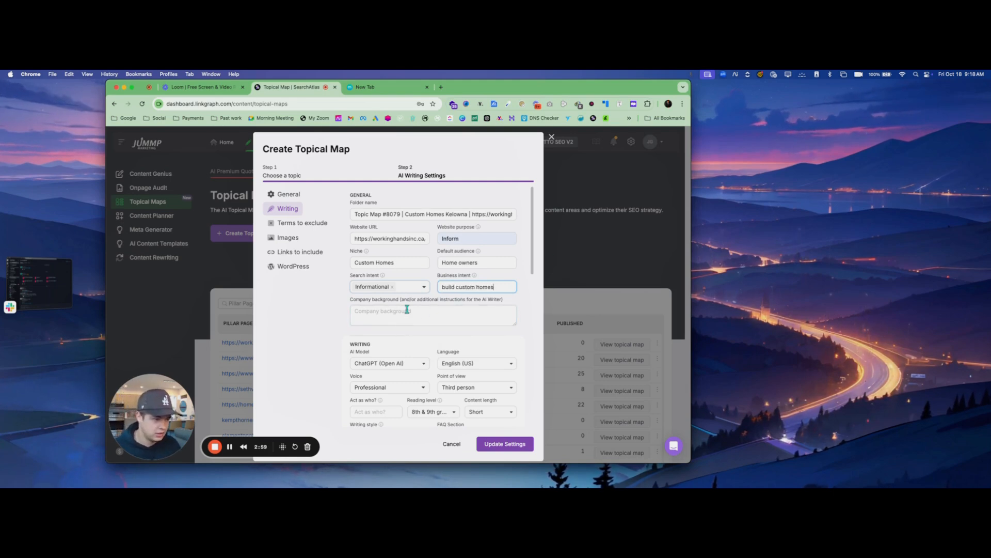
# Open the About page of workinghandsinc.ca in the spare browser tab to get text for the company background
pyautogui.click(429, 311)
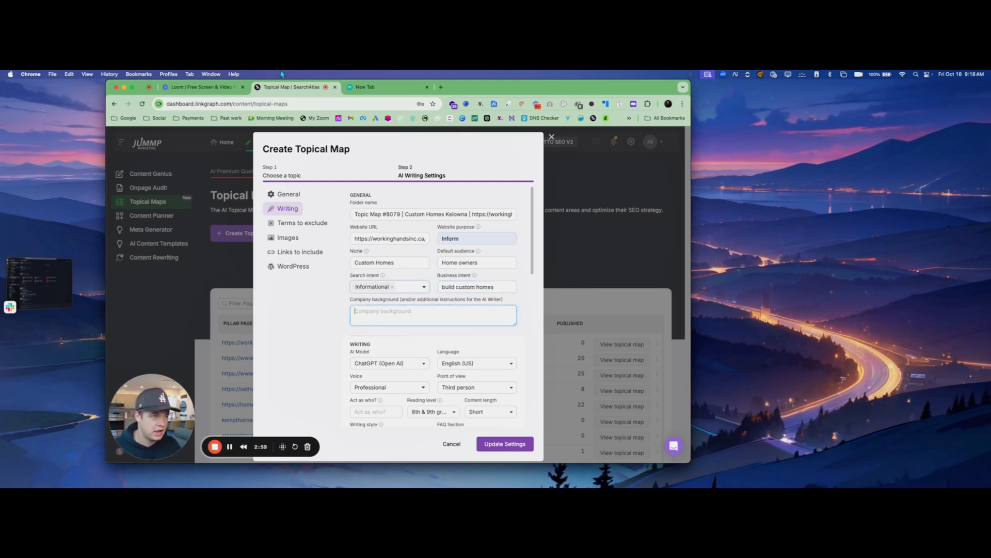
pyautogui.click(420, 89)
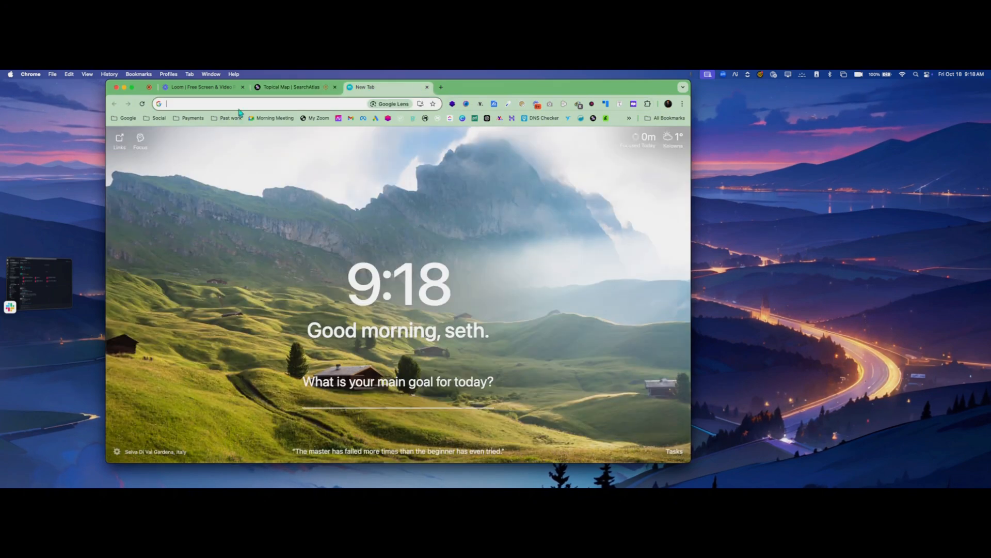
pyautogui.write('https://workinghandsinc.ca/')
pyautogui.press('Return')
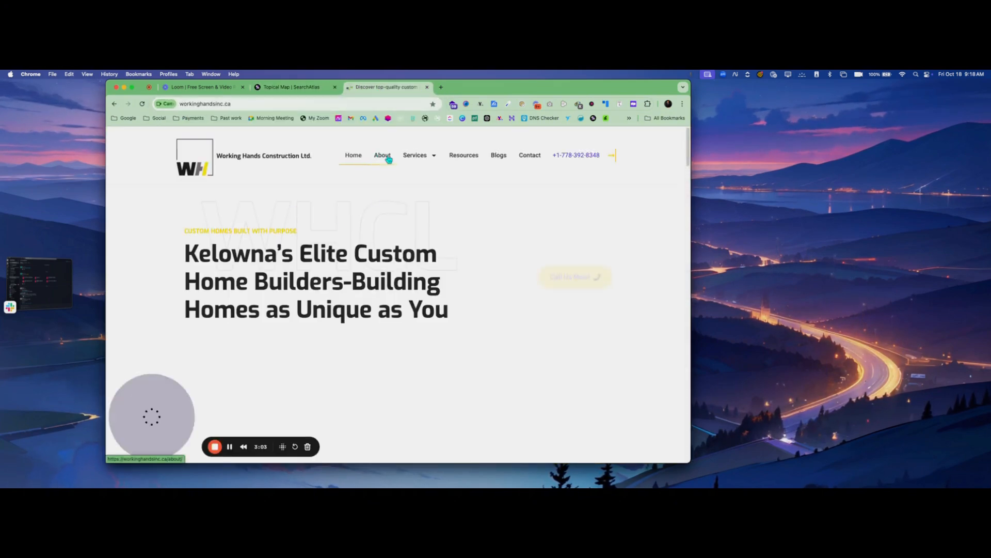
pyautogui.click(388, 159)
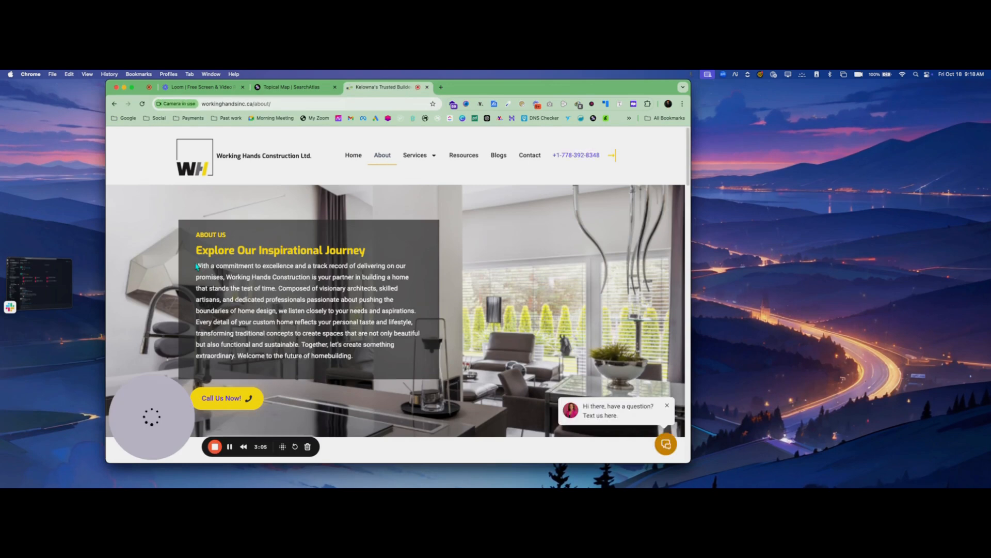
# Copy the About page's "Explore Our Inspirational Journey" paragraph into the company background of the topical map settings
pyautogui.rightClick(299, 308)
pyautogui.click(349, 327)
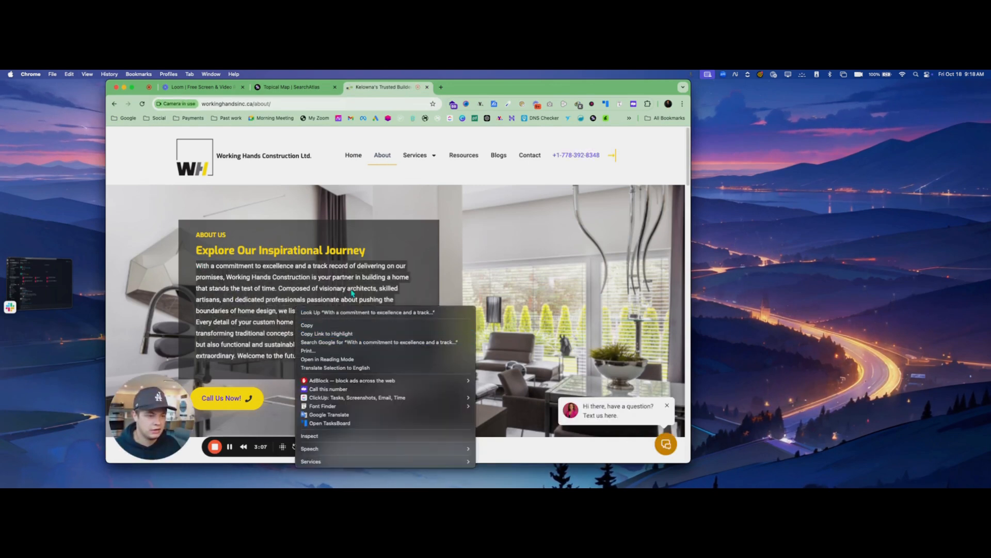
pyautogui.click(281, 88)
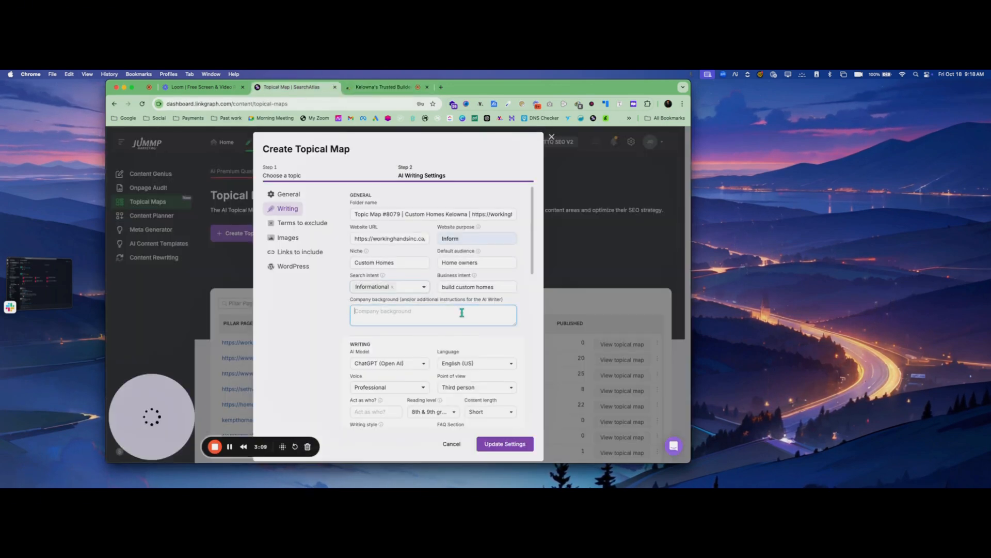
pyautogui.press('super+v')
# Check the point of view and voice options in the writing settings
pyautogui.scroll(-5, 433, 297)
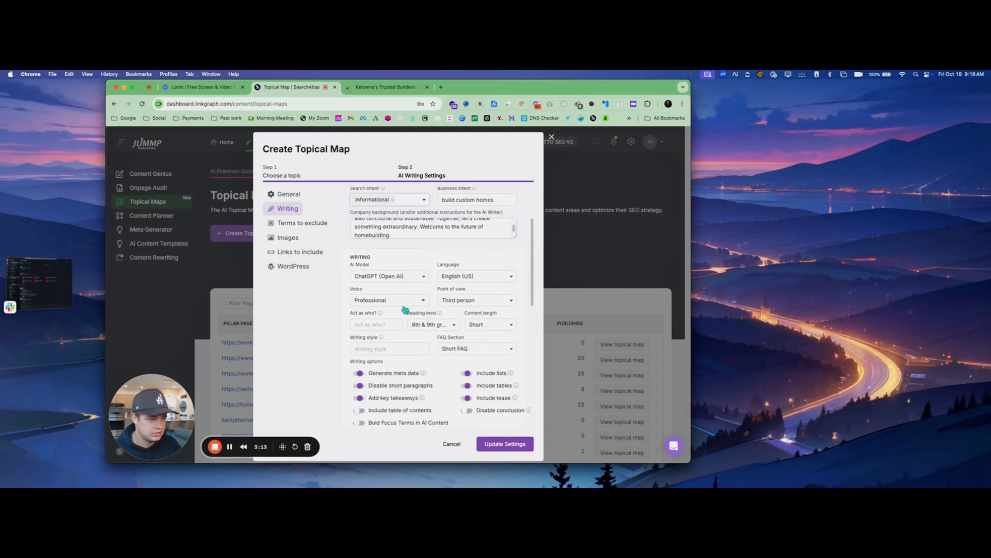
pyautogui.click(468, 300)
pyautogui.click(465, 340)
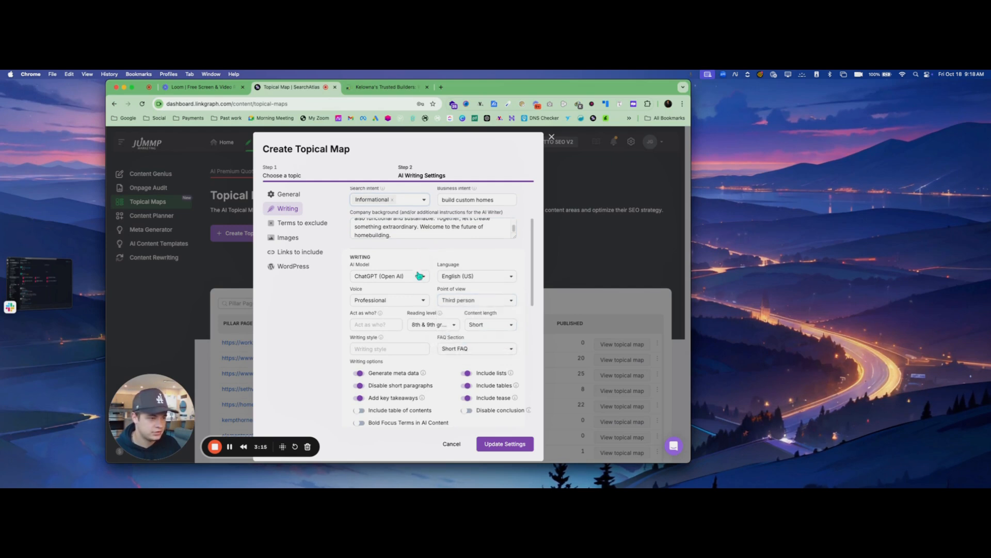
pyautogui.click(416, 301)
pyautogui.click(429, 253)
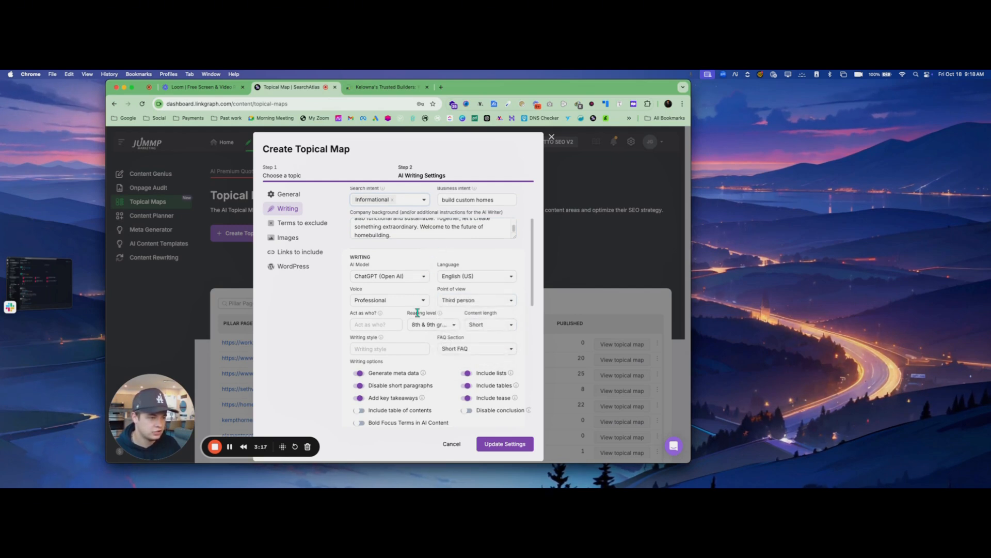
# Set the AI writer to act as "a professional home builder", correcting the spelling of "professional"
pyautogui.click(384, 322)
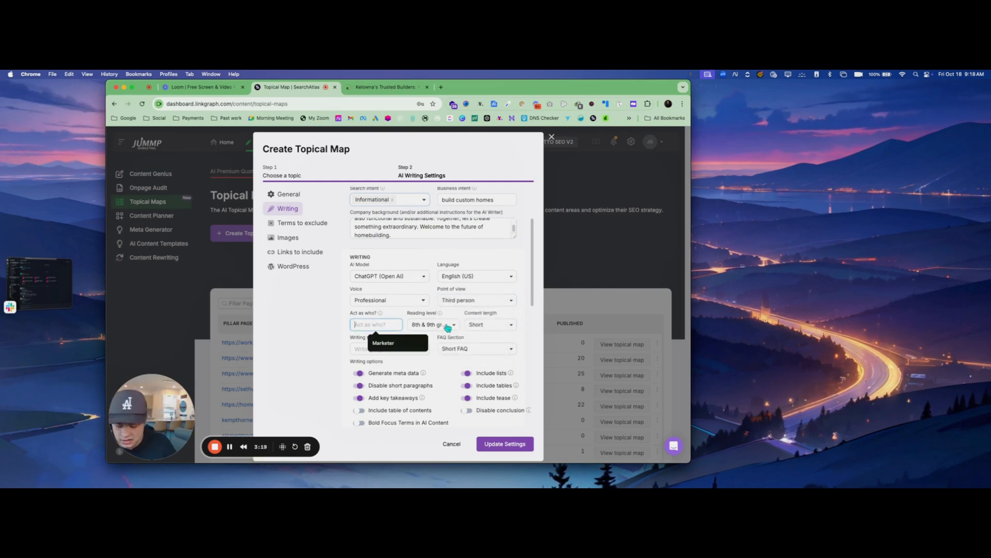
pyautogui.write('a prof')
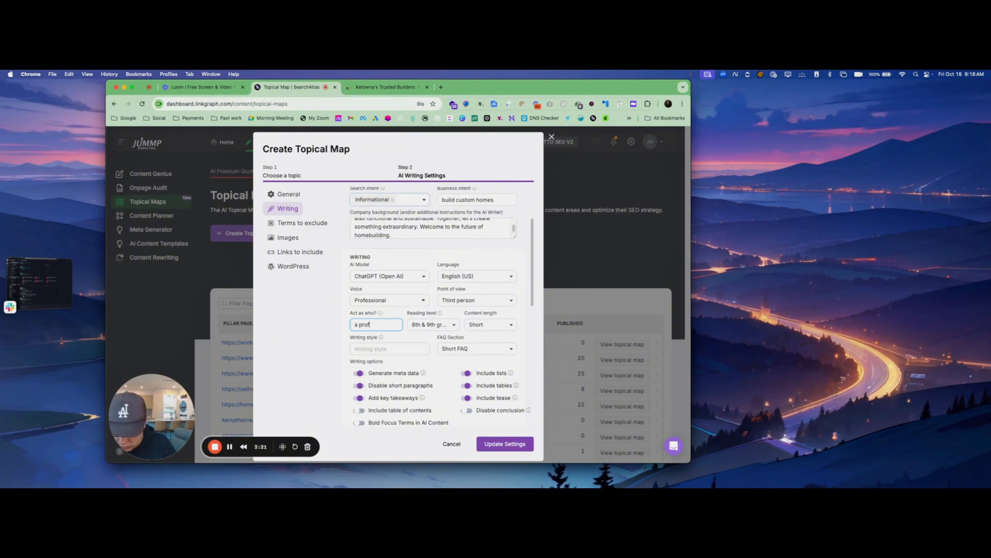
pyautogui.write('fesional')
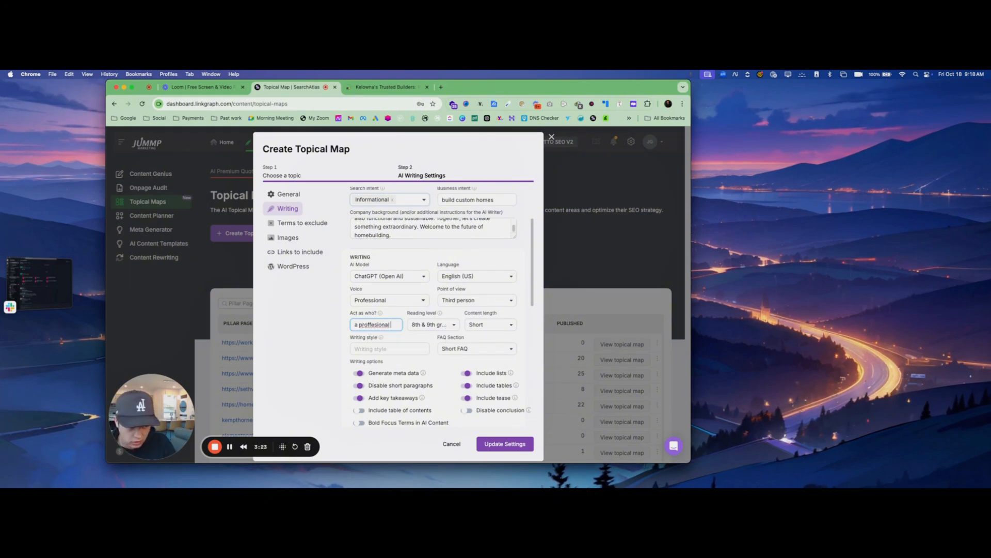
pyautogui.write(' home builder')
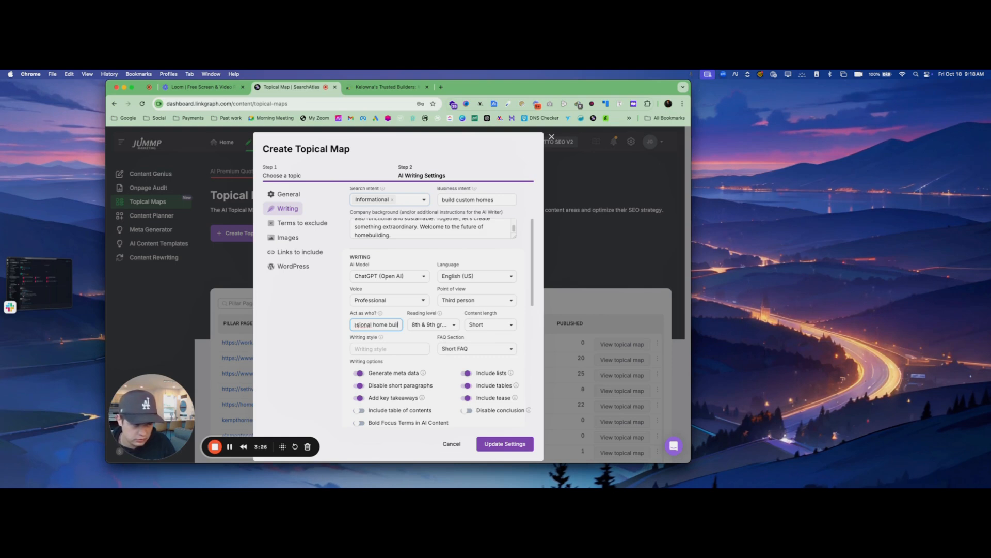
pyautogui.rightClick(364, 324)
pyautogui.click(393, 254)
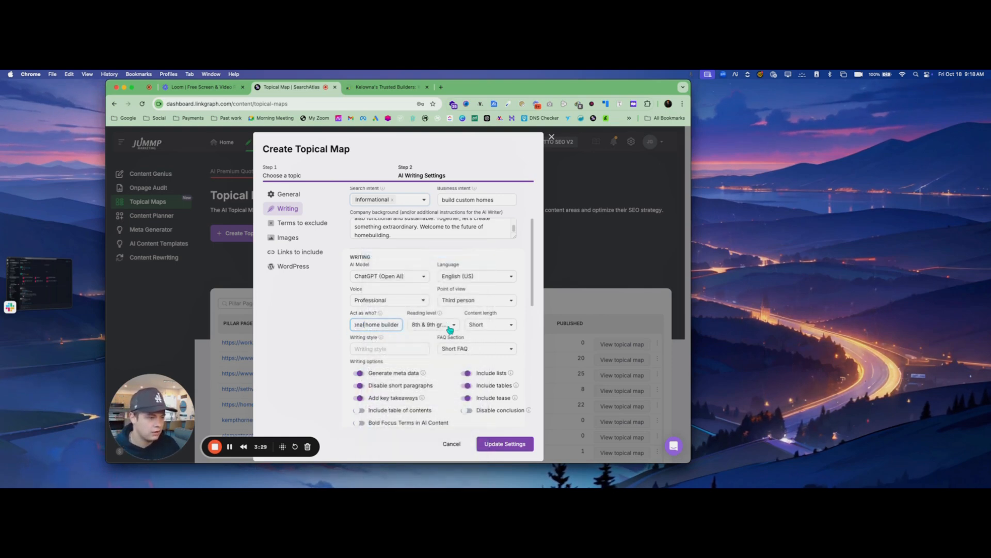
# Set the content length to Medium and the reading level to 10th to 12th grade
pyautogui.click(499, 324)
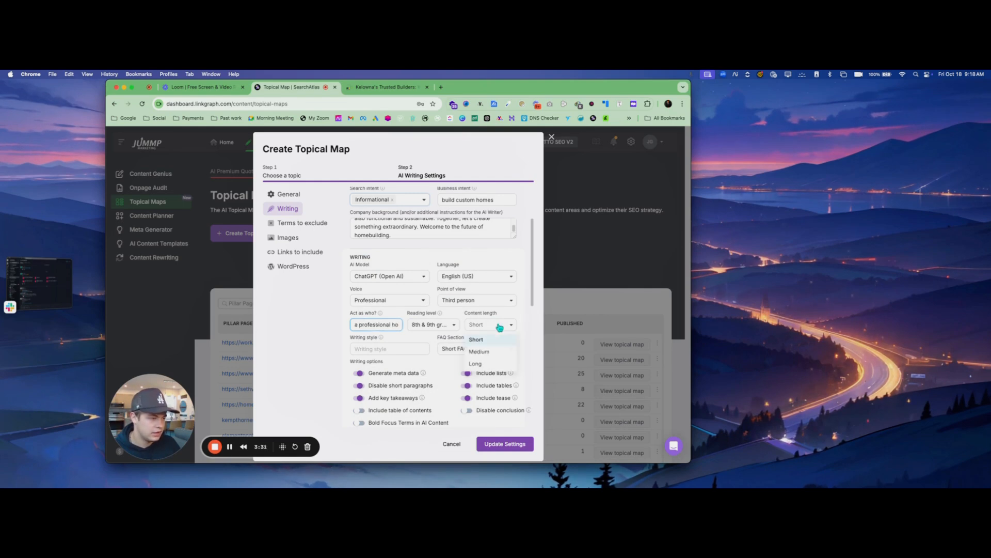
pyautogui.click(481, 354)
pyautogui.click(436, 325)
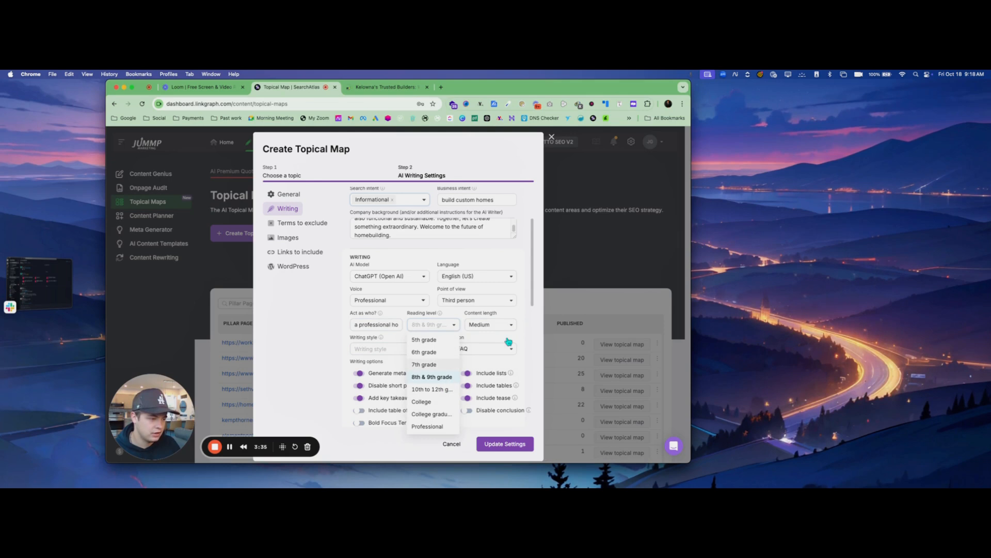
pyautogui.click(435, 390)
# Keep the FAQ section at Short FAQ and enable the table of contents in the writing options
pyautogui.click(400, 349)
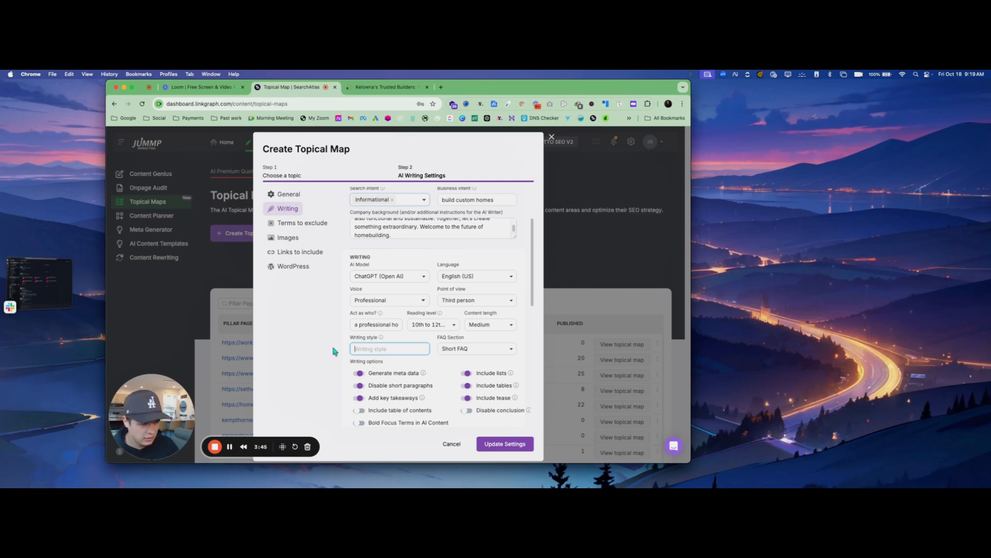
pyautogui.click(486, 337)
pyautogui.click(485, 350)
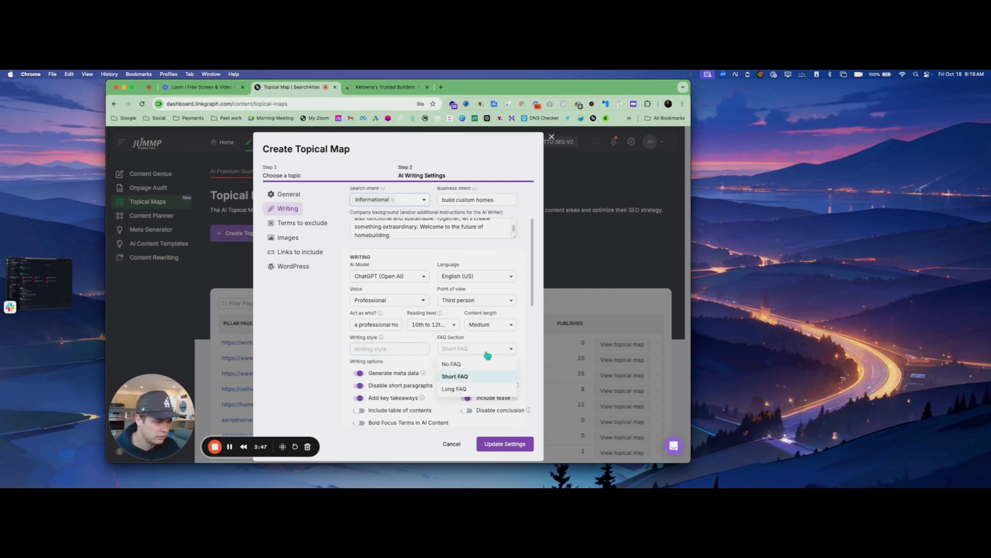
pyautogui.click(496, 346)
pyautogui.scroll(-2, 445, 375)
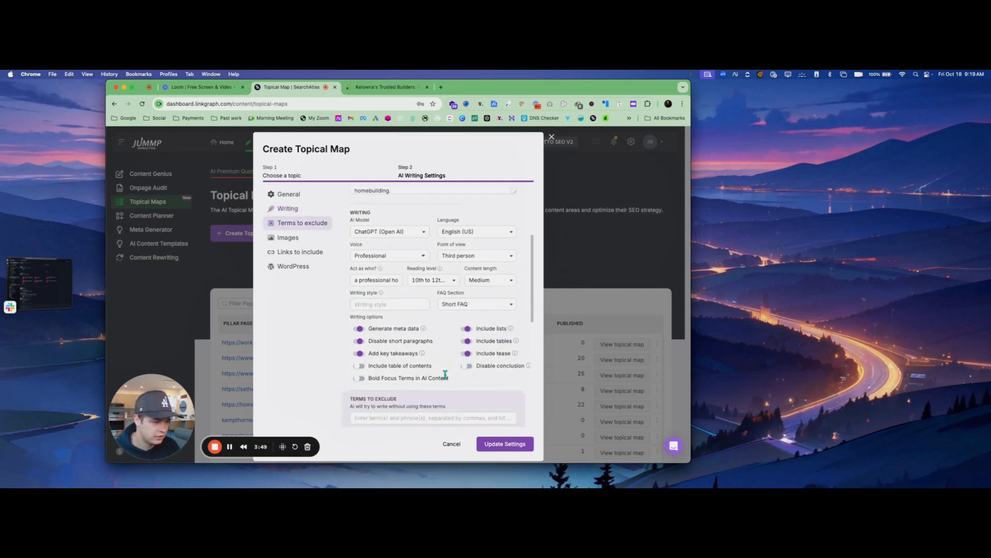
pyautogui.click(361, 367)
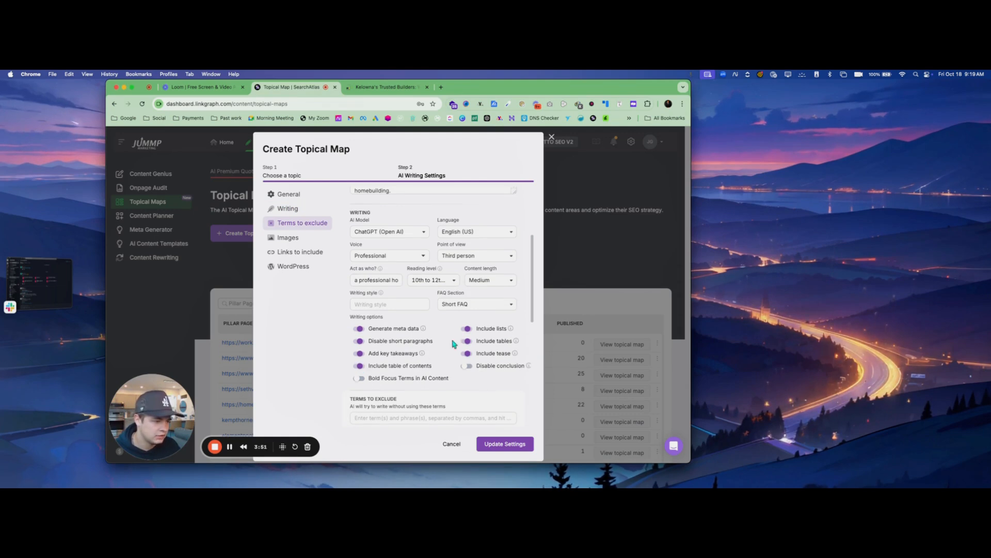
# Keep the image aspect ratio at wide screen (16:9), check the link and WordPress settings, and save the AI writing settings
pyautogui.scroll(-5, 440, 378)
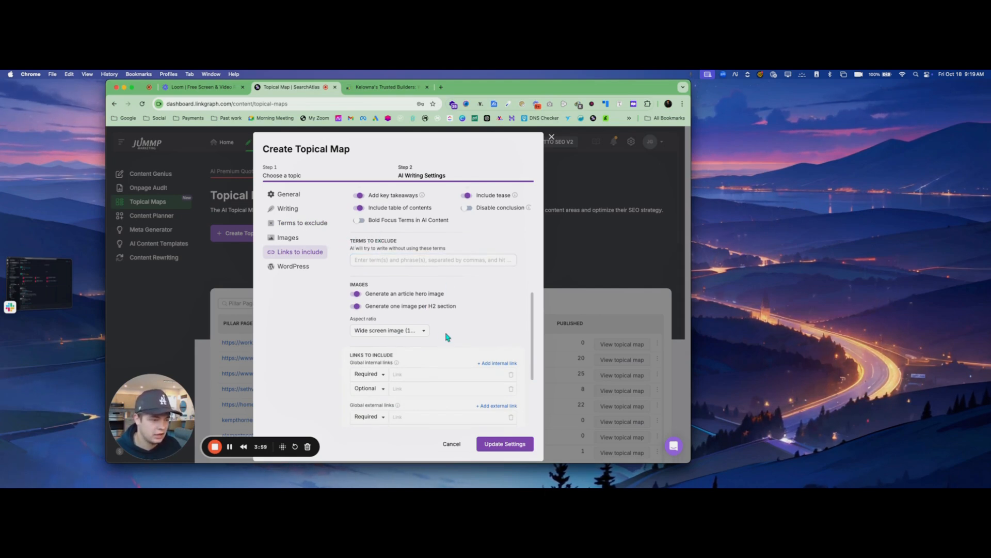
pyautogui.scroll(-2, 444, 336)
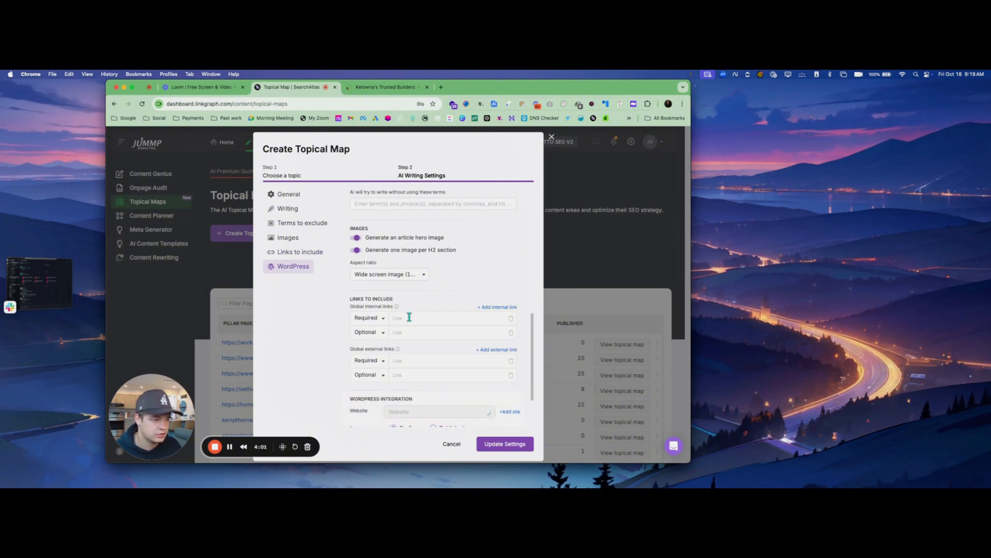
pyautogui.scroll(-3, 438, 336)
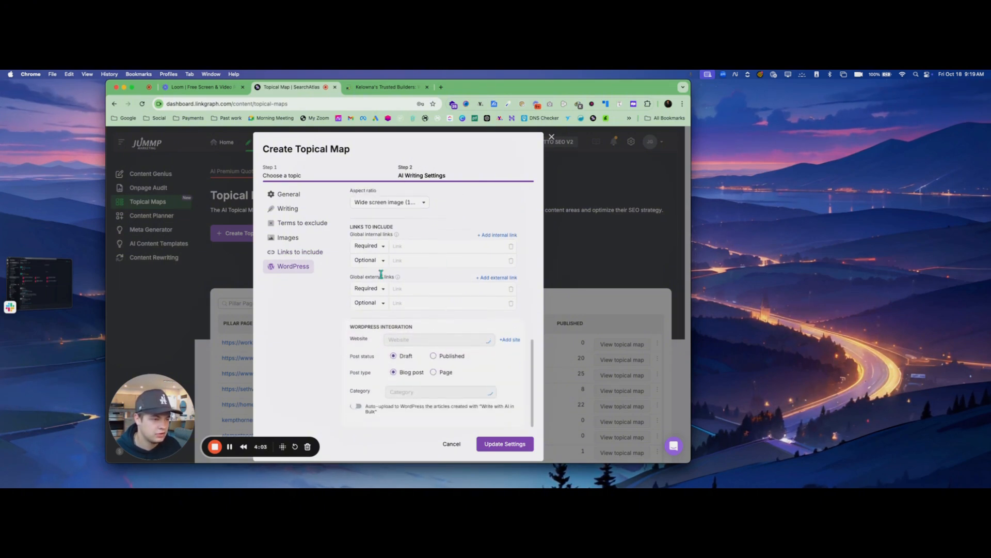
pyautogui.scroll(1, 418, 281)
pyautogui.click(410, 235)
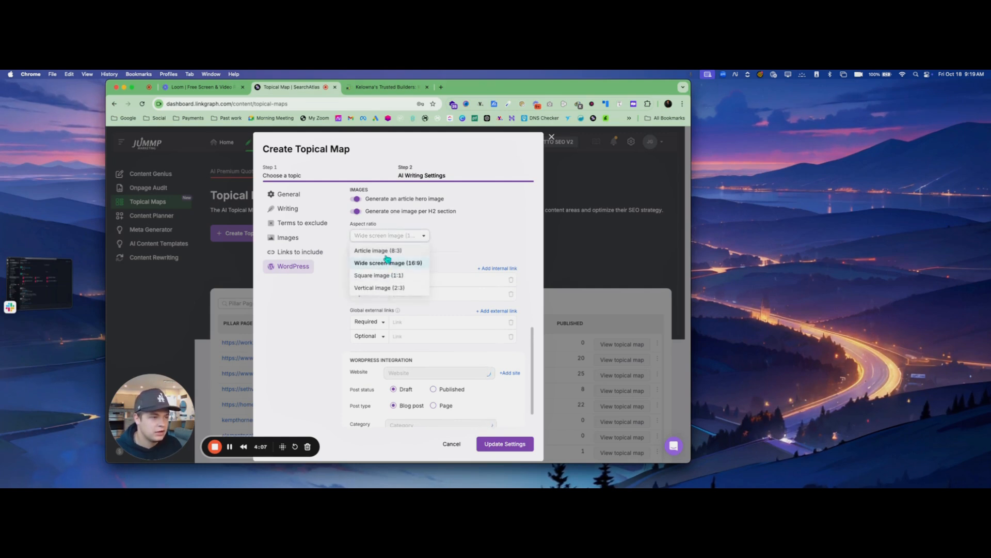
pyautogui.click(476, 235)
pyautogui.scroll(-2, 448, 329)
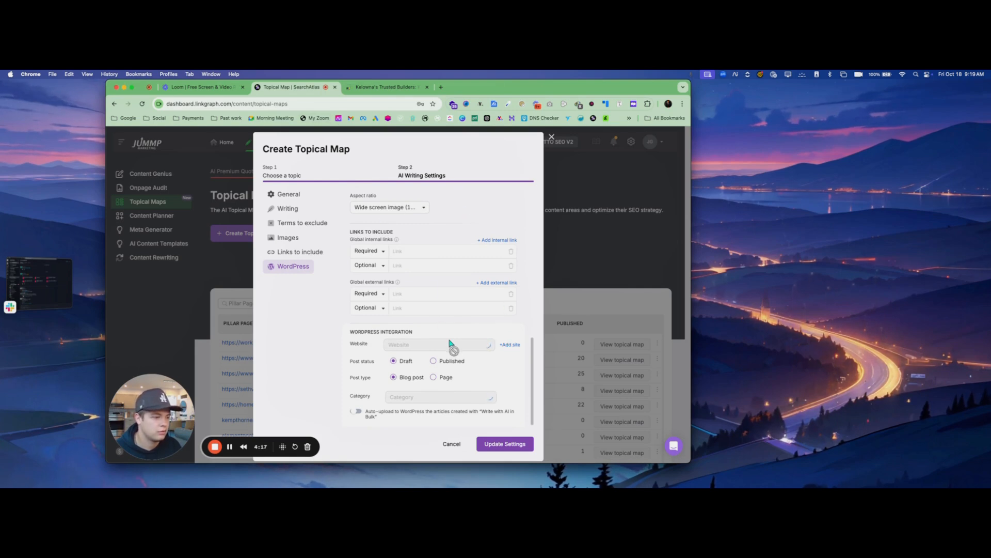
pyautogui.click(500, 446)
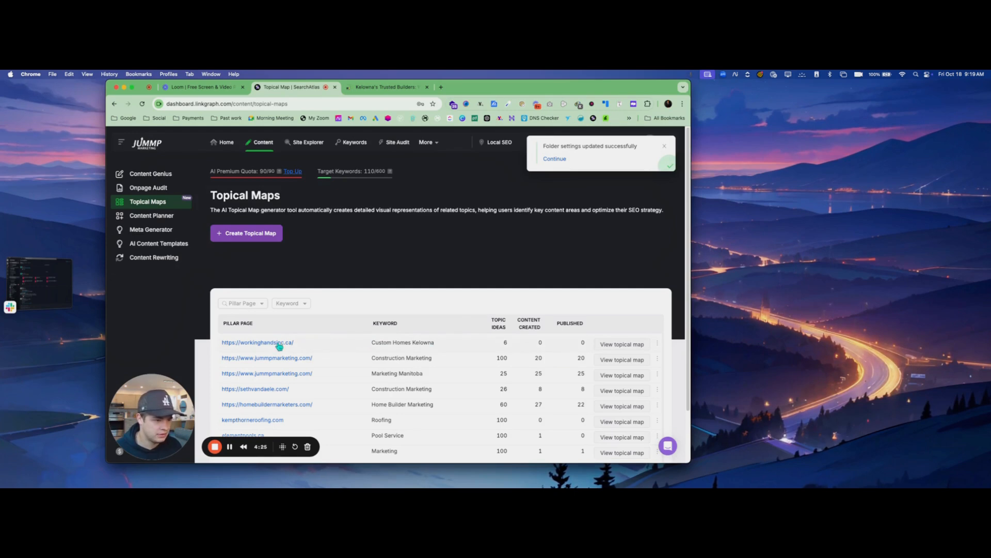
# Open the Custom Homes Kelowna topical map and dismiss the WordPress plugin instructions to view its diagram
pyautogui.click(636, 349)
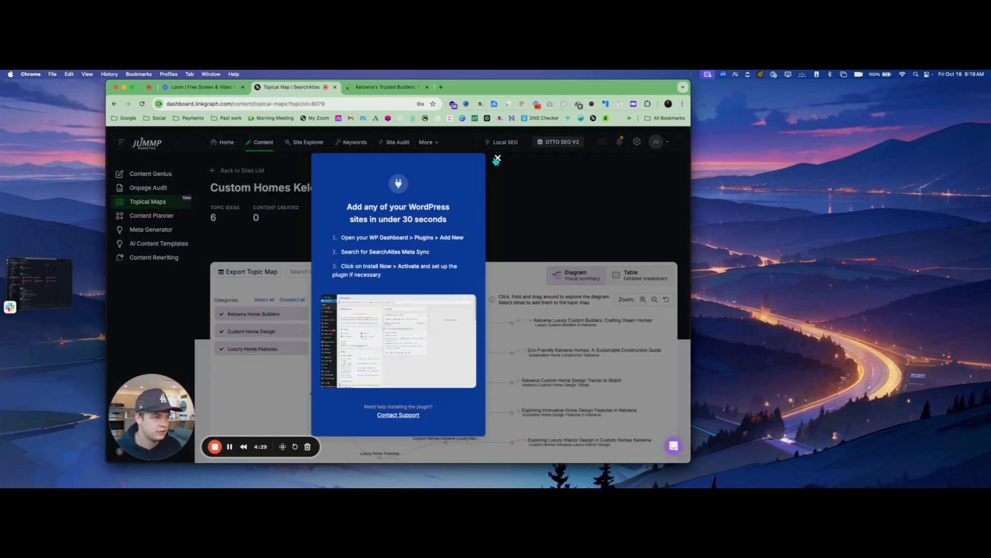
pyautogui.click(497, 158)
pyautogui.scroll(-1, 449, 283)
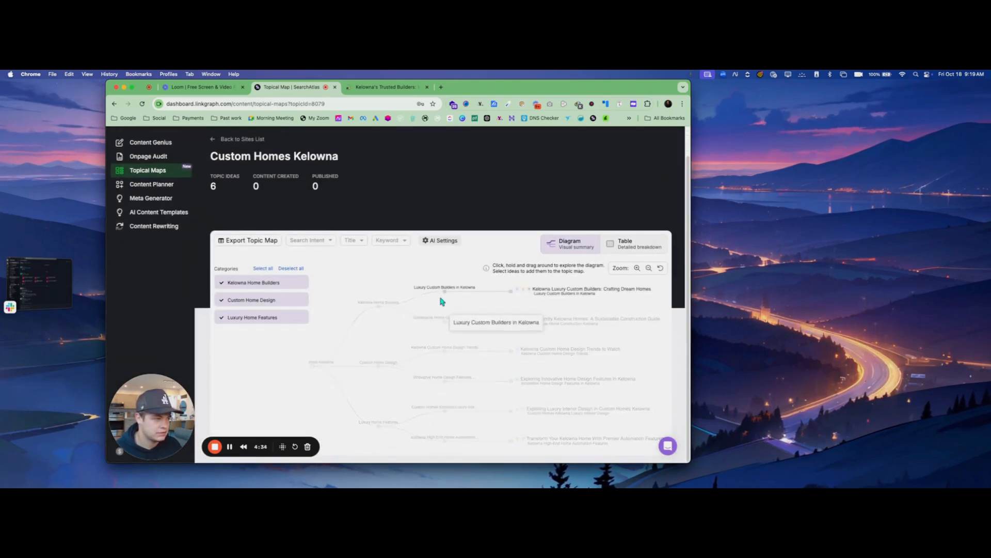
# Switch the topical map to the table view, then collapse and re-expand the Kelowna Home Builders category
pyautogui.click(625, 247)
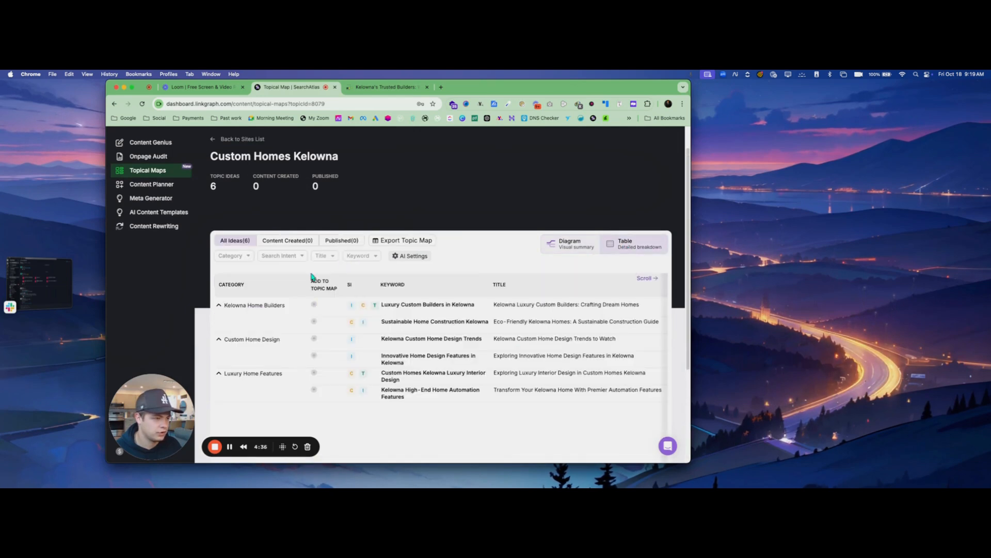
pyautogui.click(221, 306)
pyautogui.click(221, 305)
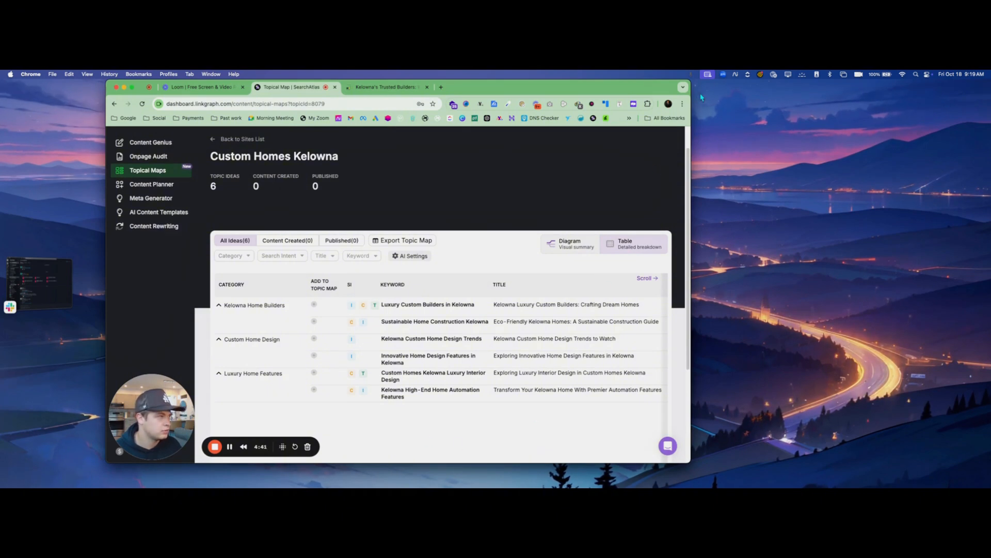
# Widen the browser window, generate a full AI article for the "Luxury Custom Builders in Kelowna" keyword, and open its content
pyautogui.moveTo(688, 91); pyautogui.dragTo(950, 90)
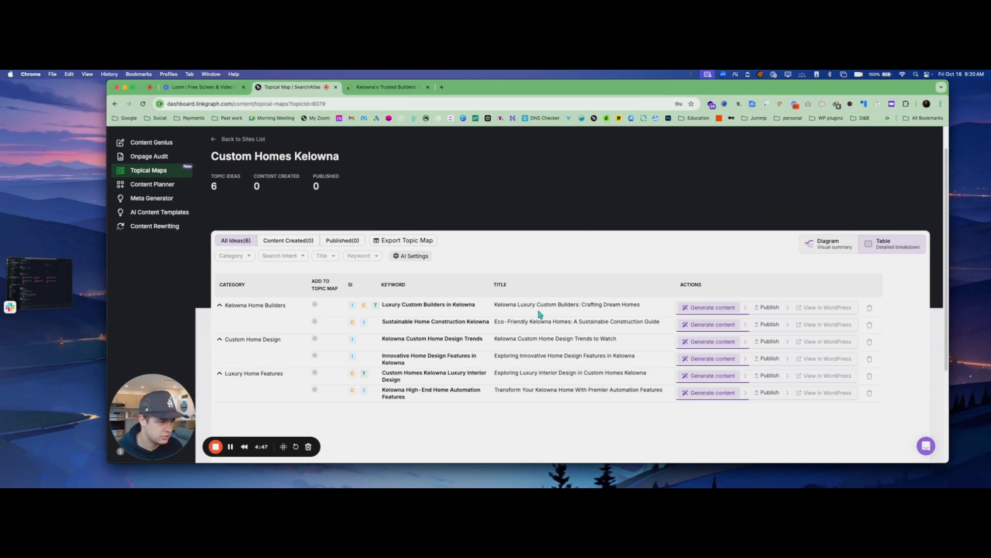
pyautogui.click(703, 308)
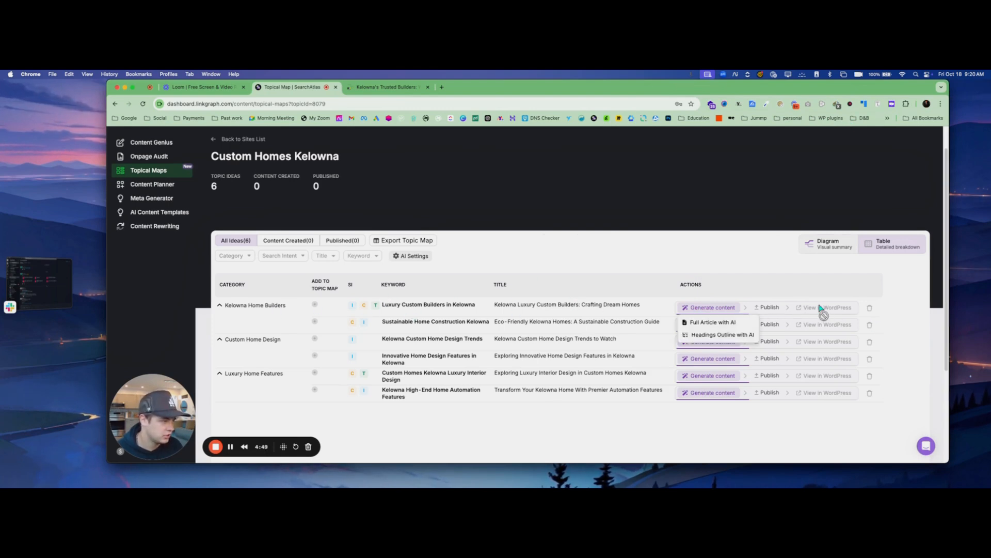
pyautogui.click(713, 321)
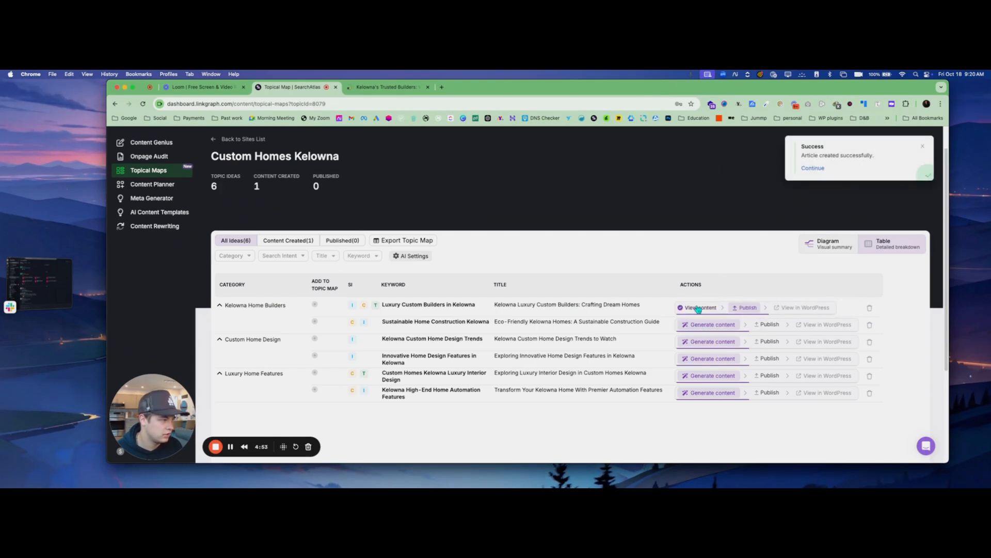
pyautogui.click(697, 308)
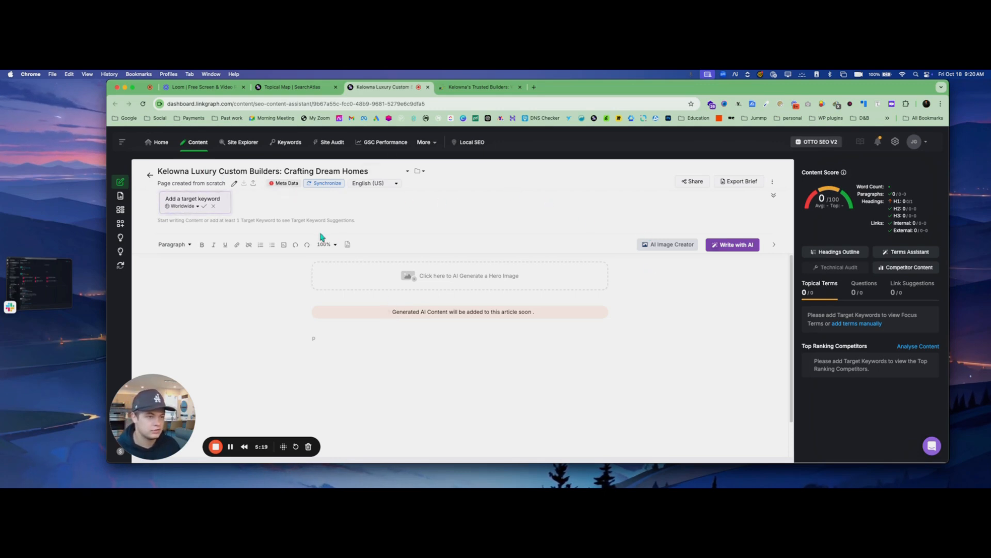
pyautogui.click(231, 447)
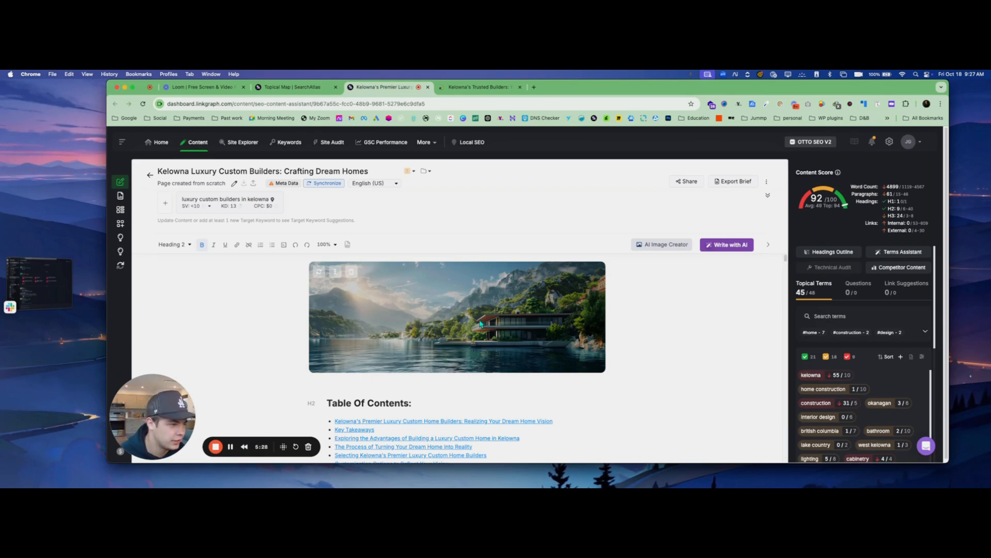
# Review the generated article from the table of contents through its sections, images and tables to the conclusion
pyautogui.scroll(-10, 480, 324)
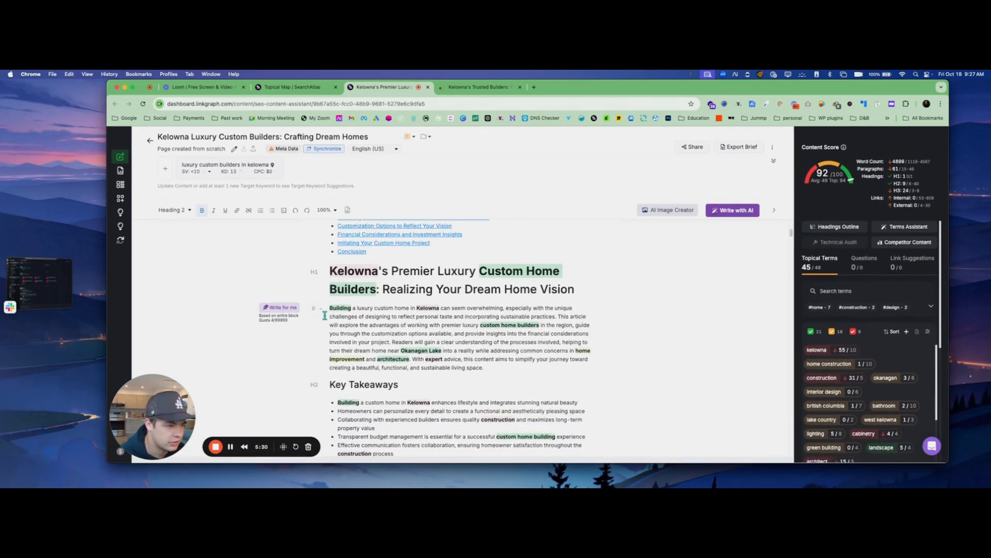
pyautogui.scroll(-4, 357, 304)
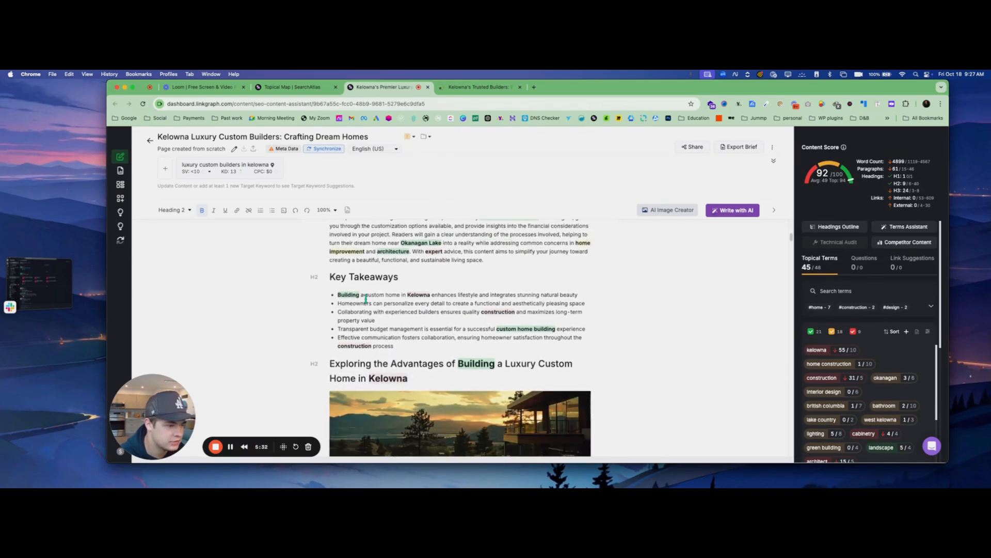
pyautogui.scroll(-4, 366, 298)
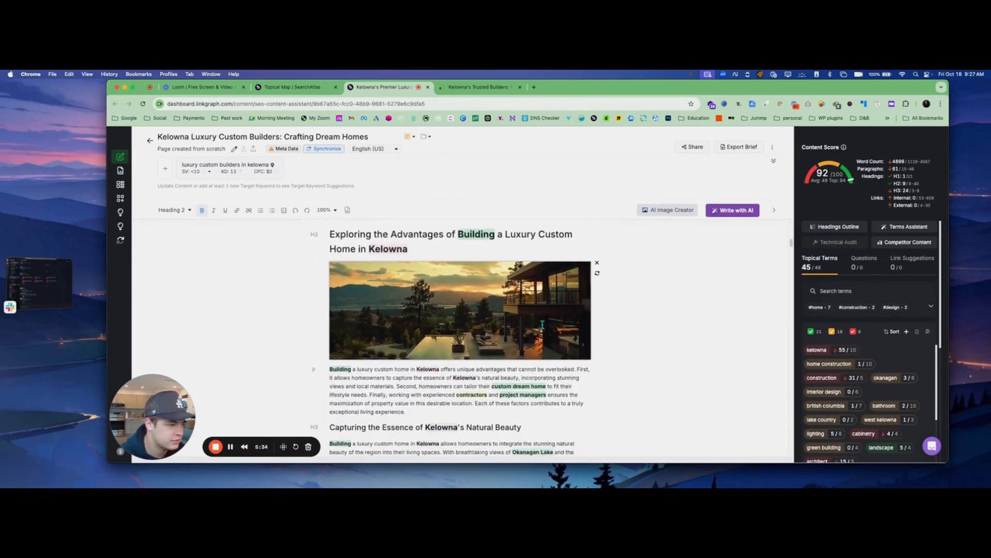
pyautogui.scroll(-15, 542, 324)
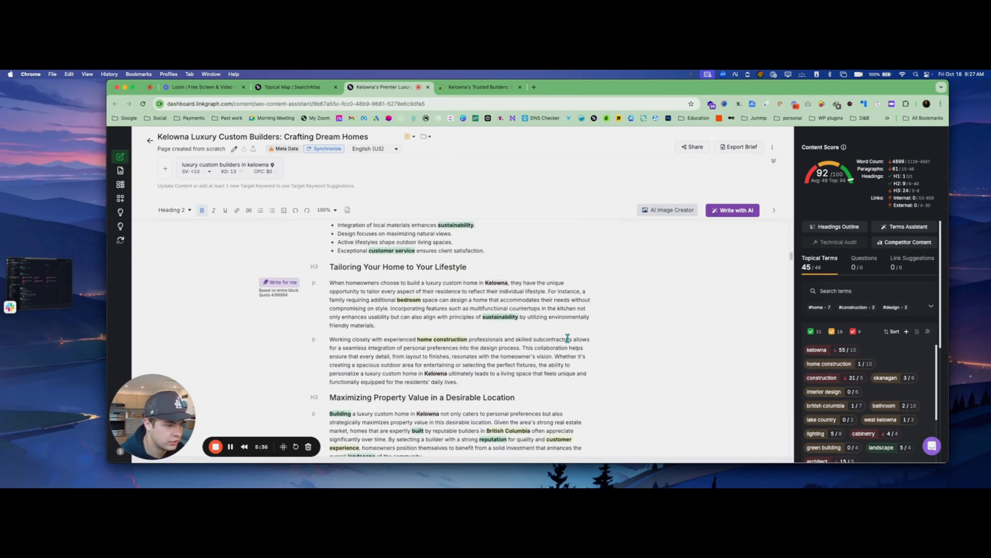
pyautogui.scroll(-15, 568, 338)
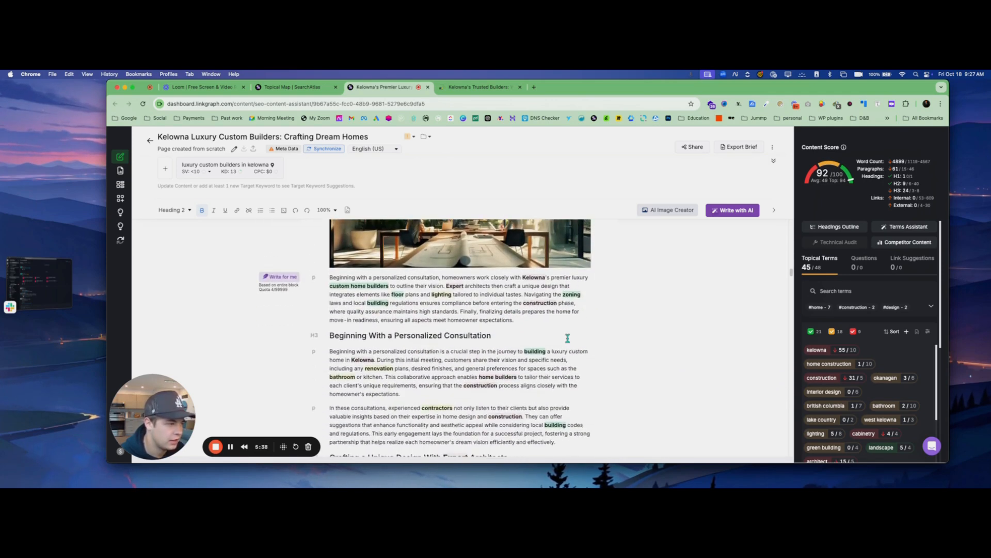
pyautogui.scroll(-8, 567, 338)
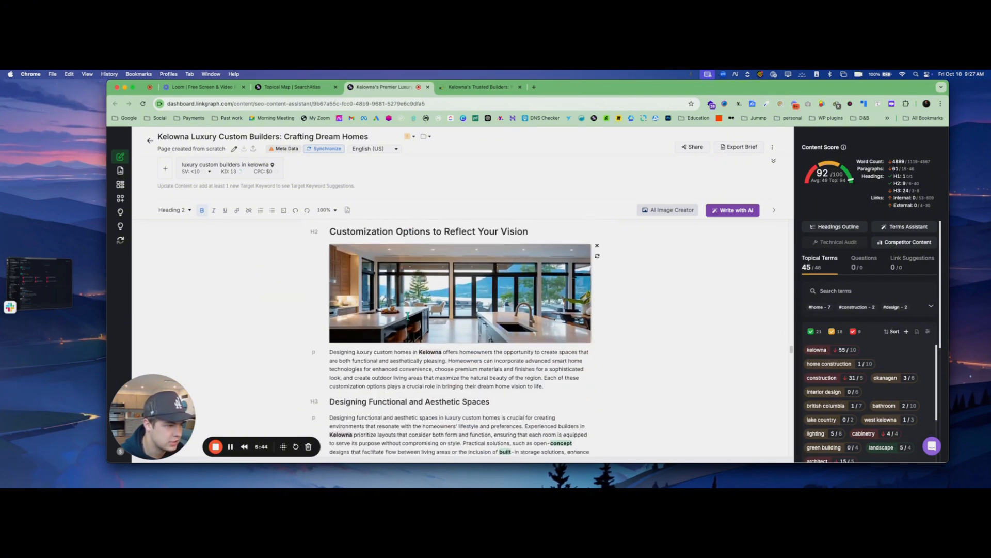
pyautogui.scroll(-8, 421, 296)
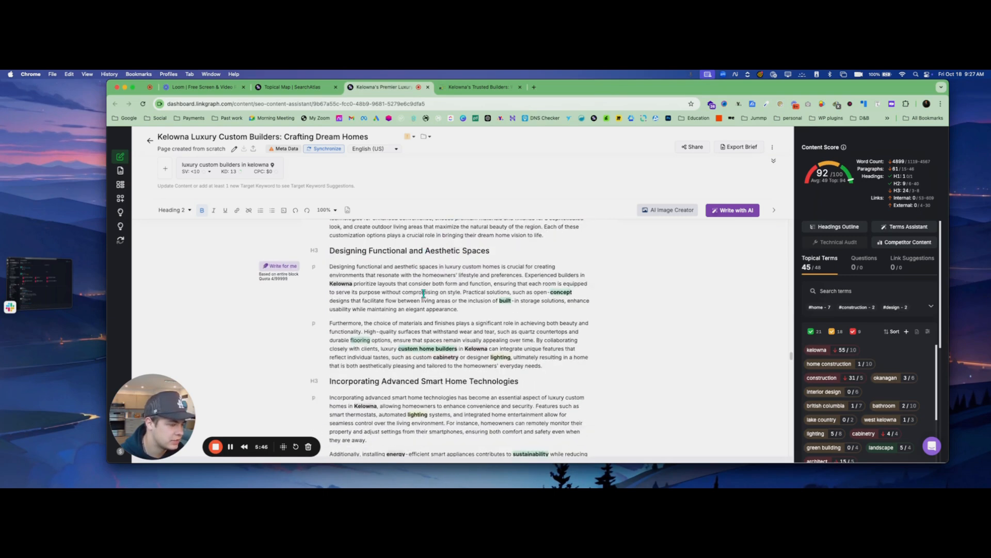
pyautogui.scroll(11, 421, 296)
pyautogui.scroll(-15, 420, 295)
pyautogui.scroll(-20, 421, 295)
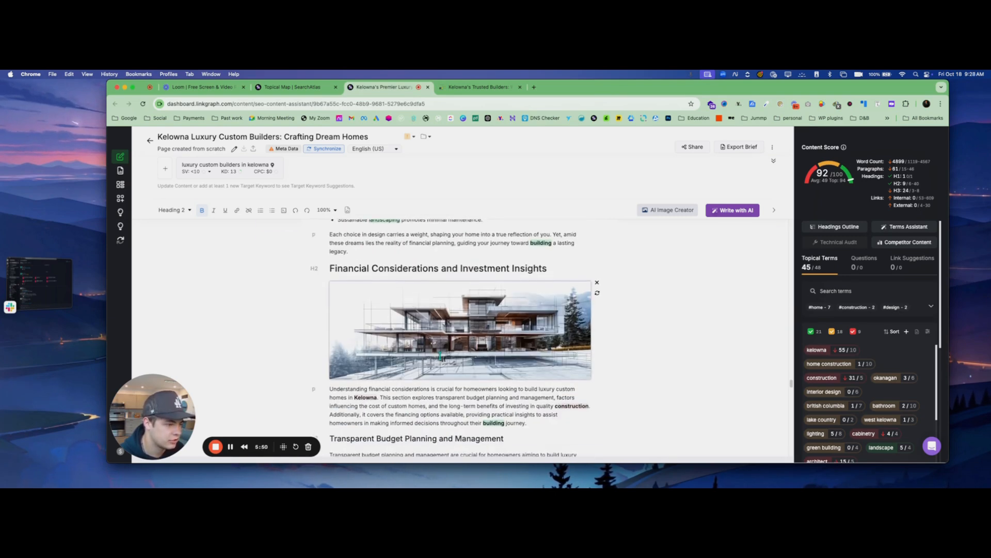
pyautogui.scroll(-15, 479, 263)
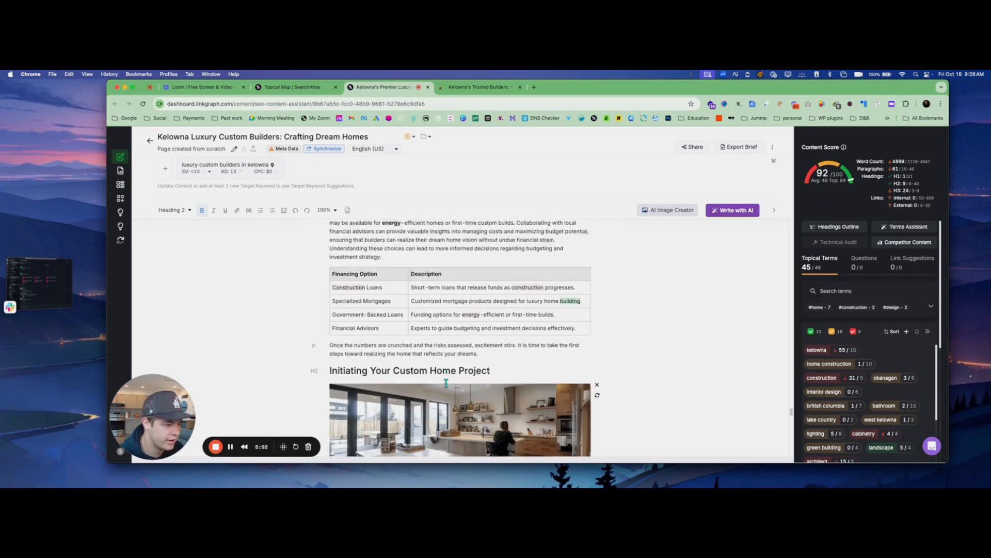
pyautogui.scroll(-15, 554, 380)
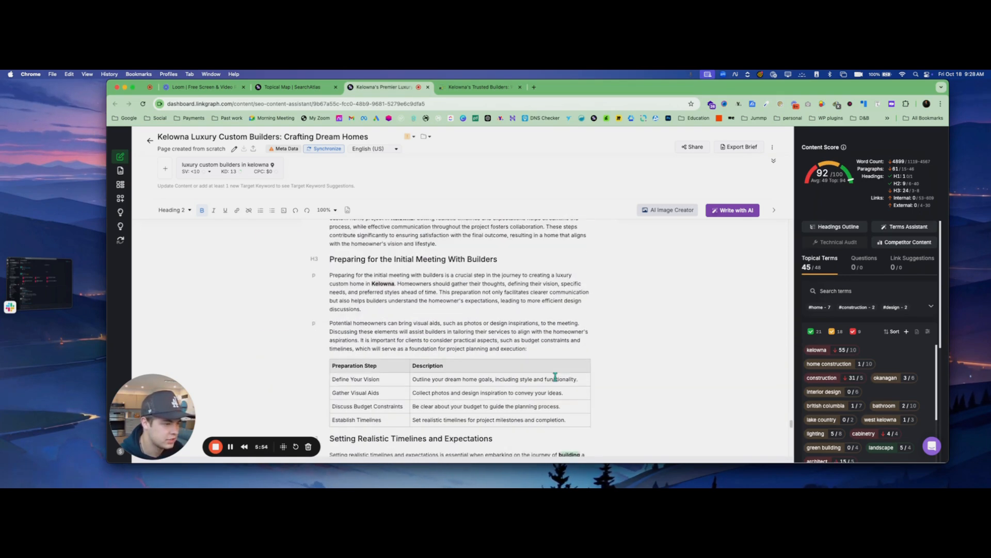
pyautogui.scroll(-15, 555, 377)
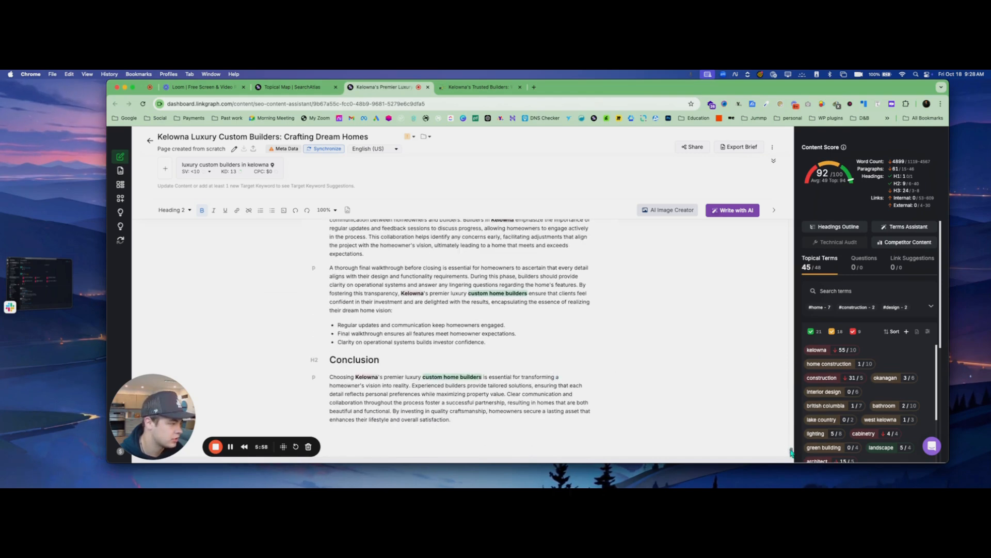
pyautogui.scroll(20, 486, 311)
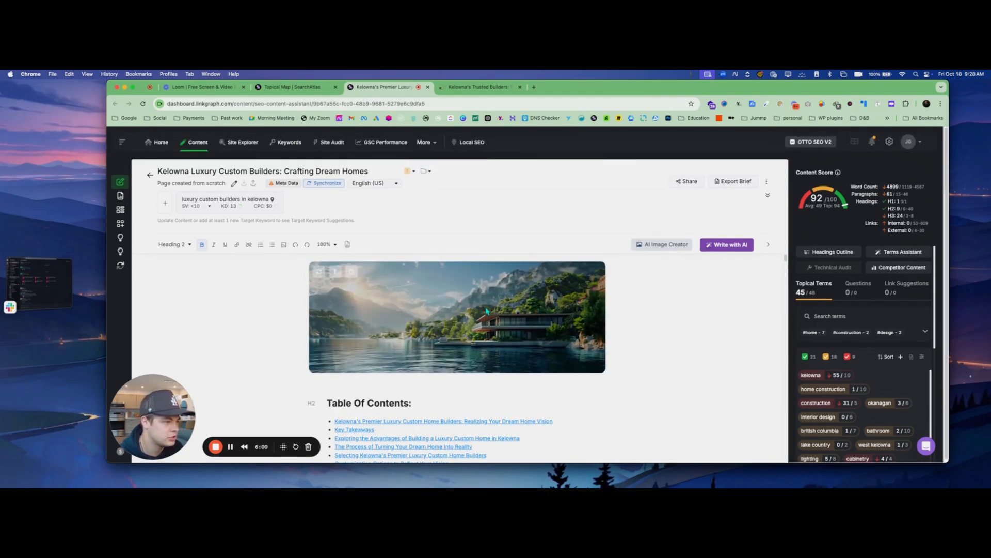
# Try to regenerate the article's hero image
pyautogui.click(319, 272)
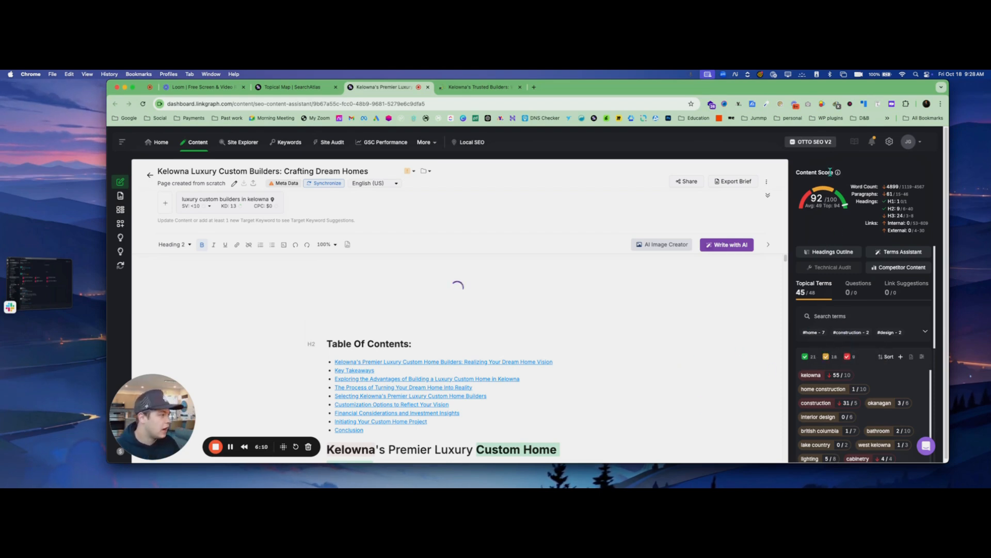
# Examine the article's content score, its word, heading and link metrics, and the usage of its topical terms
pyautogui.moveTo(839, 176)
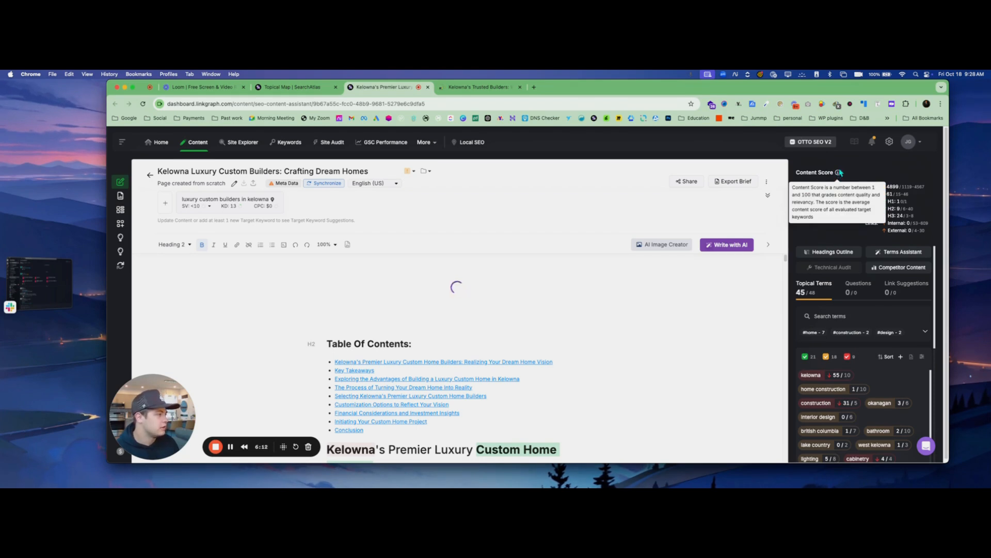
pyautogui.moveTo(891, 226)
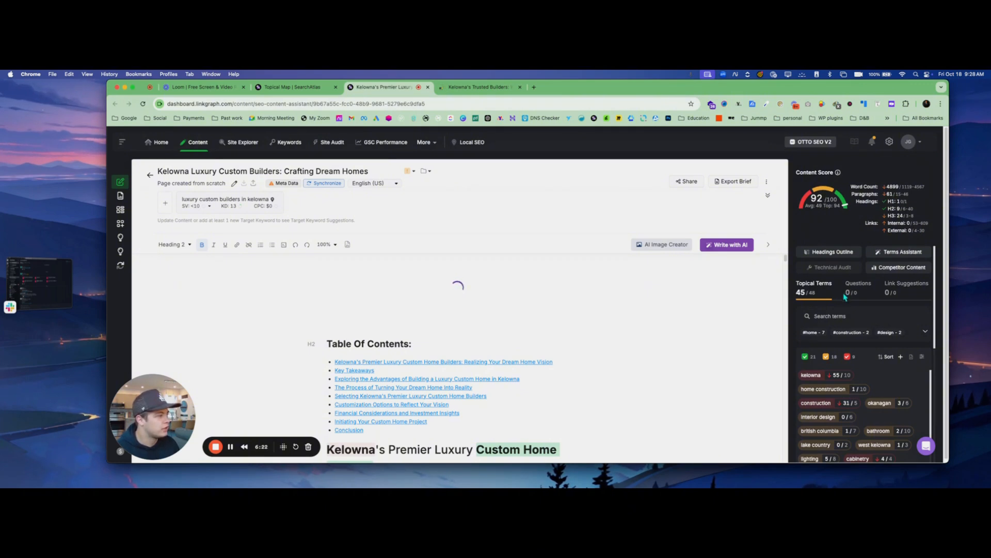
pyautogui.scroll(-3, 843, 302)
pyautogui.moveTo(833, 313)
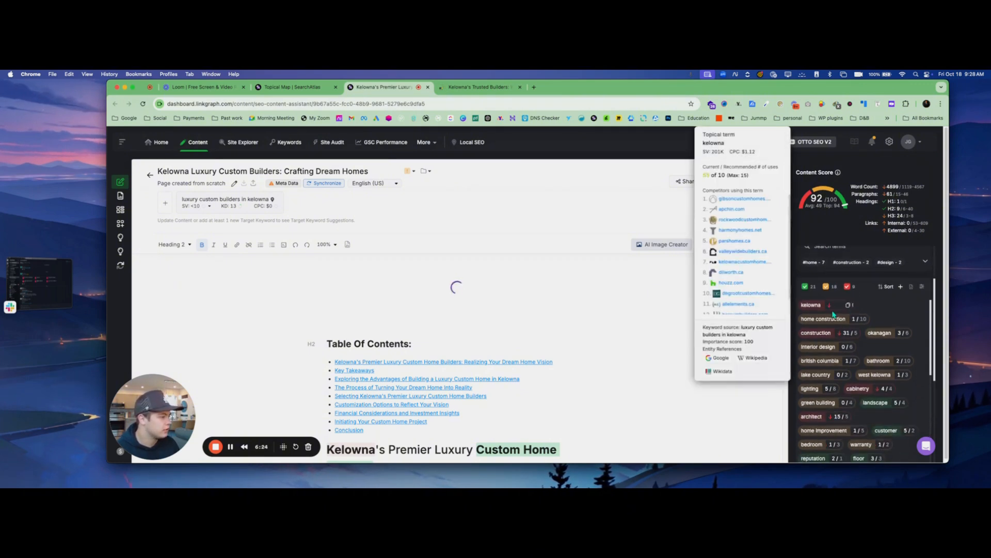
pyautogui.scroll(-1, 924, 308)
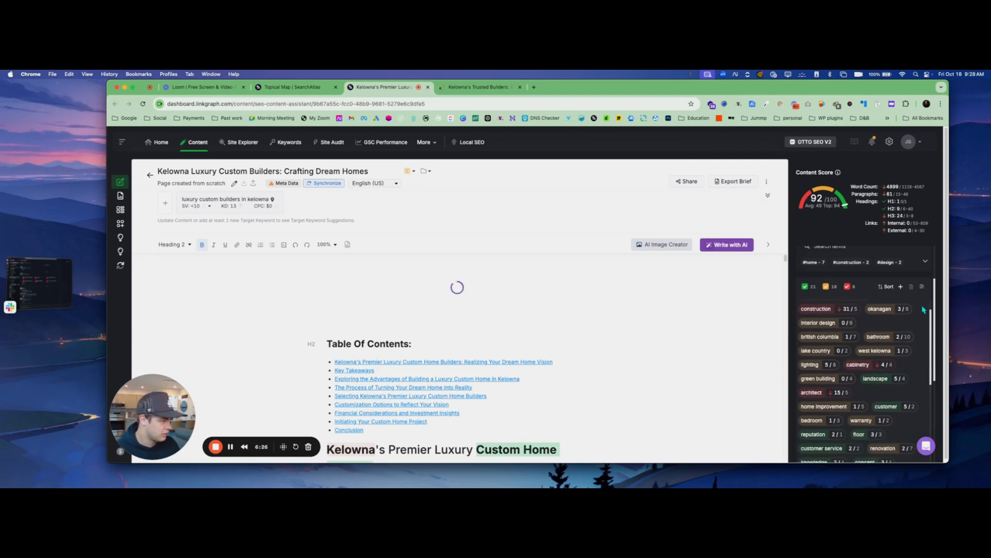
pyautogui.scroll(-10, 924, 309)
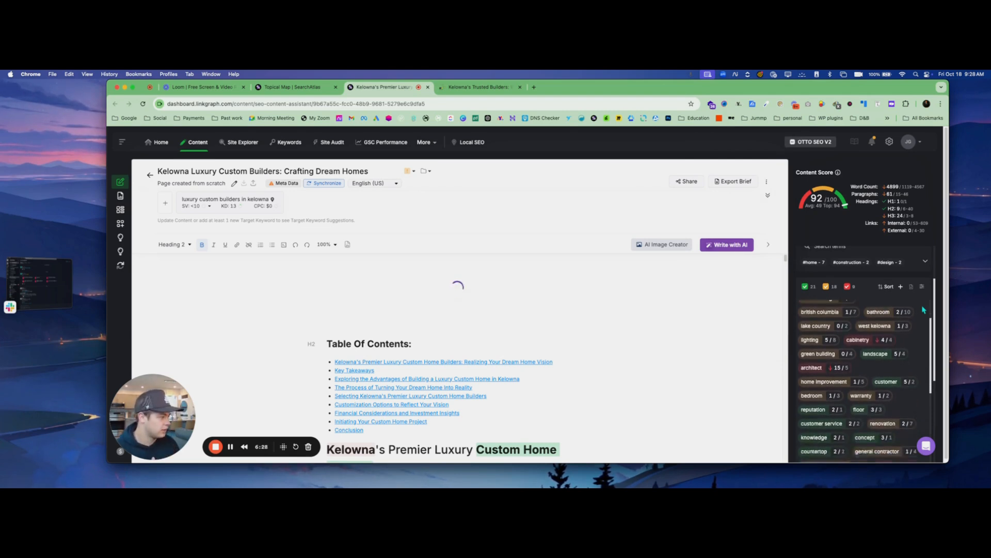
pyautogui.scroll(-1, 919, 314)
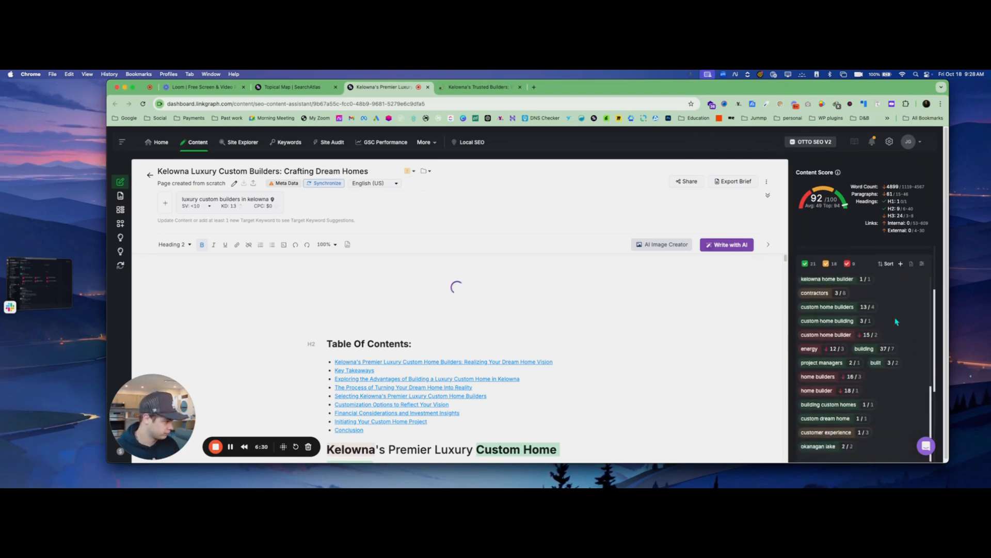
pyautogui.scroll(5, 897, 321)
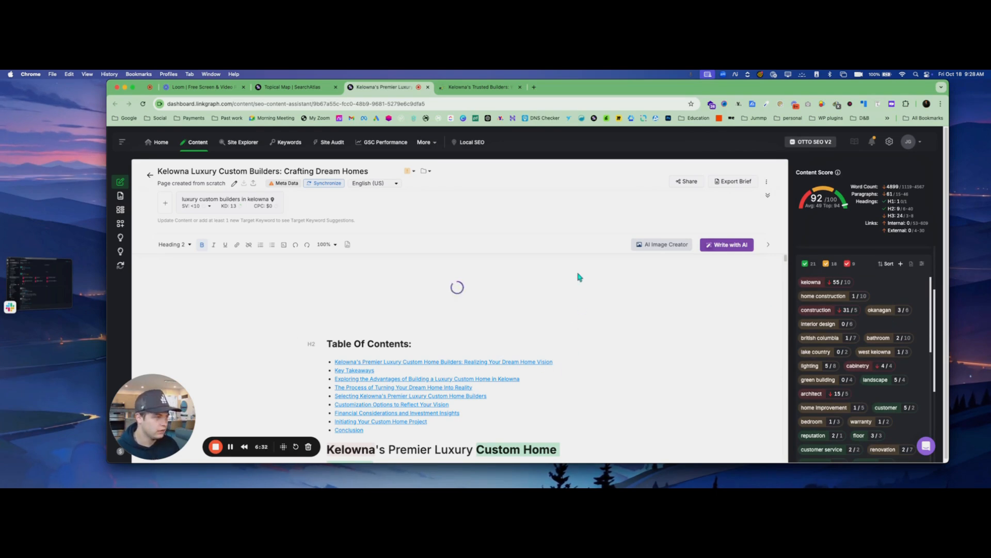
pyautogui.click(235, 448)
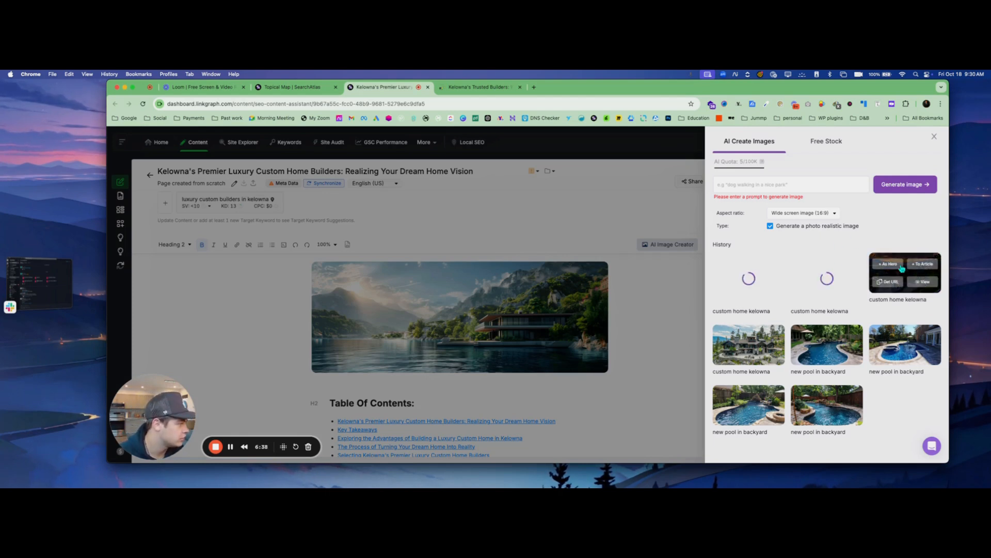
# Set the generated "custom home kelowna" sunset image as the article's hero, close the image creator, and skim the article
pyautogui.click(888, 266)
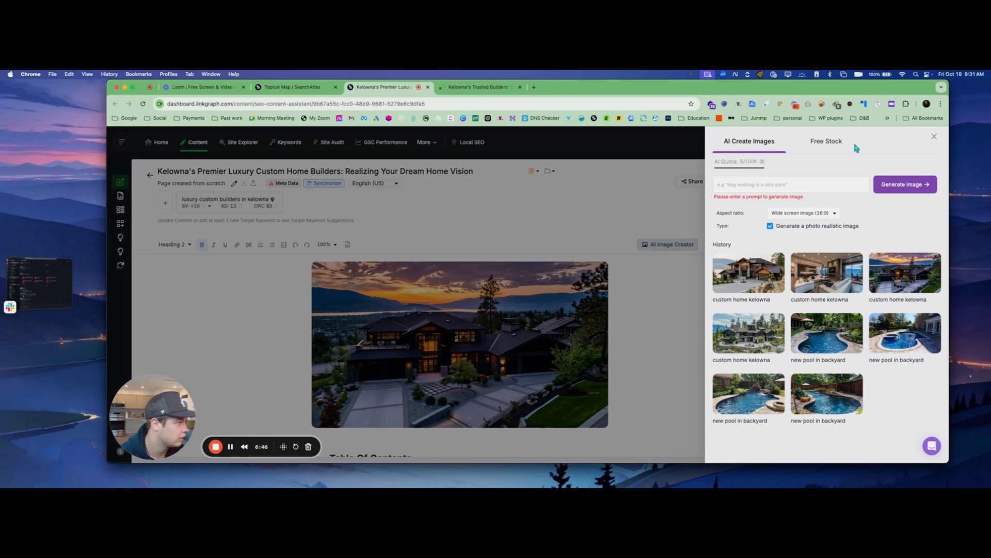
pyautogui.click(935, 139)
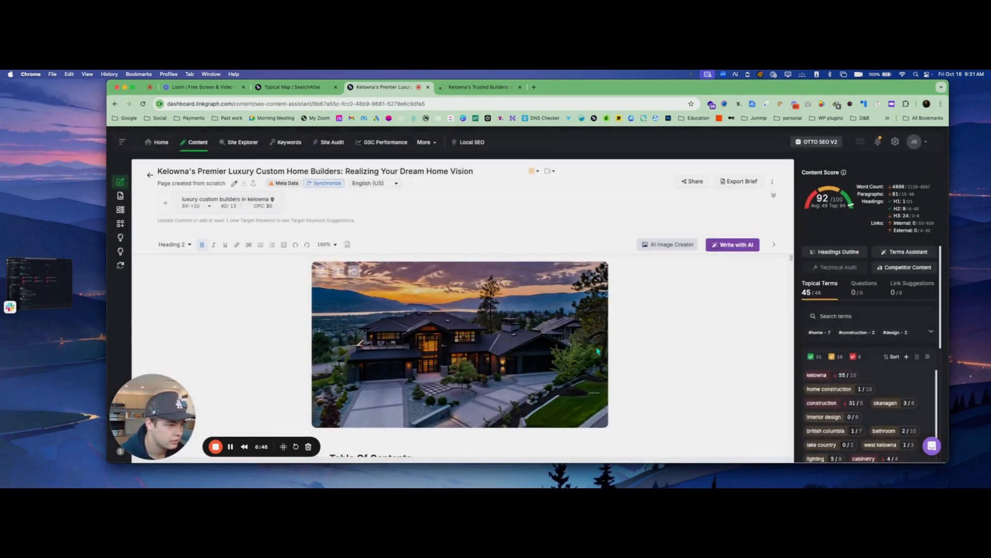
pyautogui.scroll(-5, 619, 336)
pyautogui.scroll(-10, 663, 328)
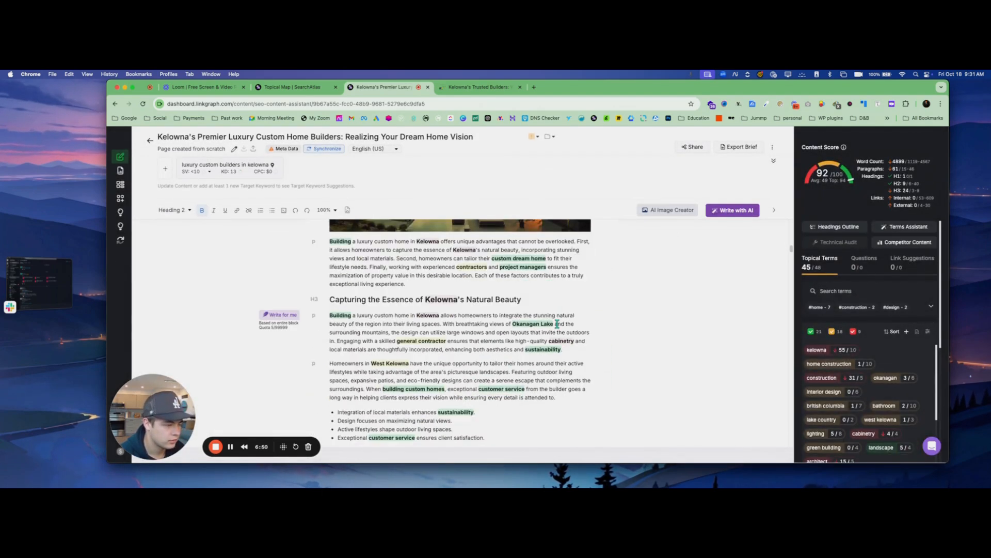
pyautogui.scroll(6, 565, 312)
pyautogui.scroll(15, 565, 311)
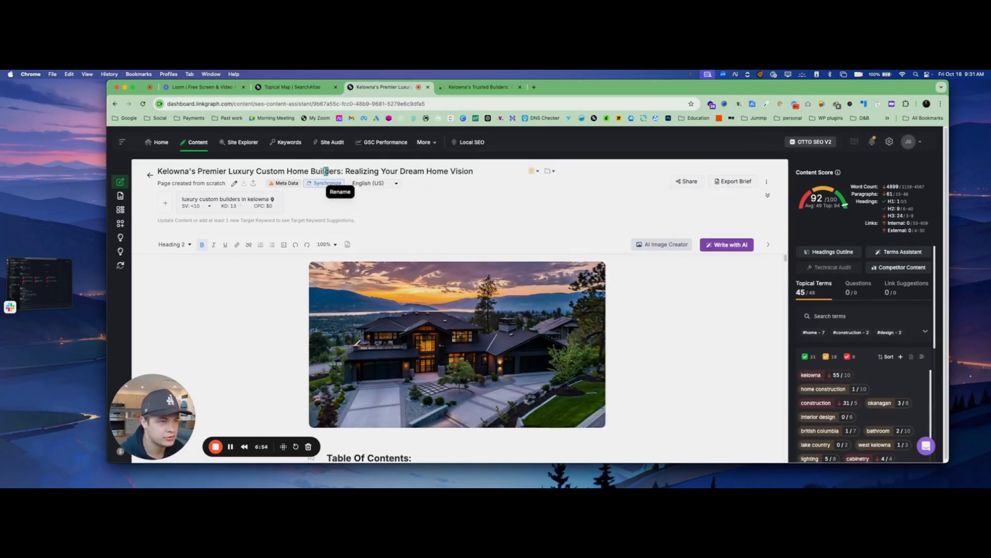
# Open the article's WordPress synchronization form and look through its website list for the Working Hands site
pyautogui.click(320, 185)
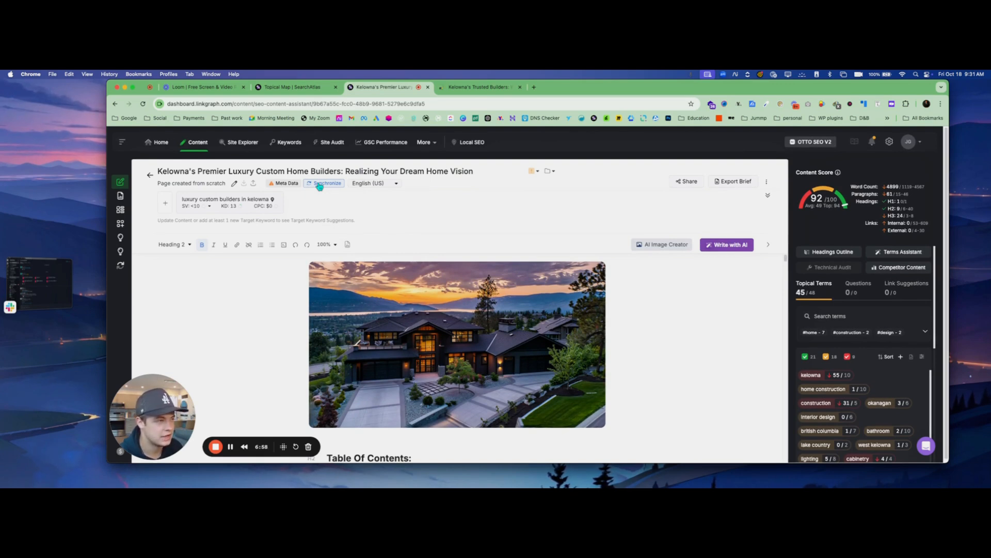
pyautogui.click(320, 185)
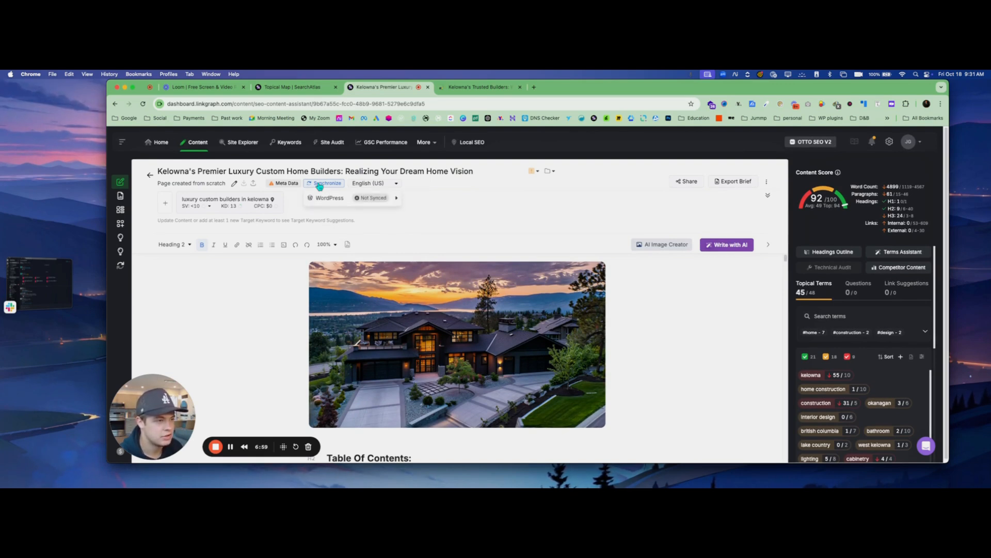
pyautogui.click(363, 201)
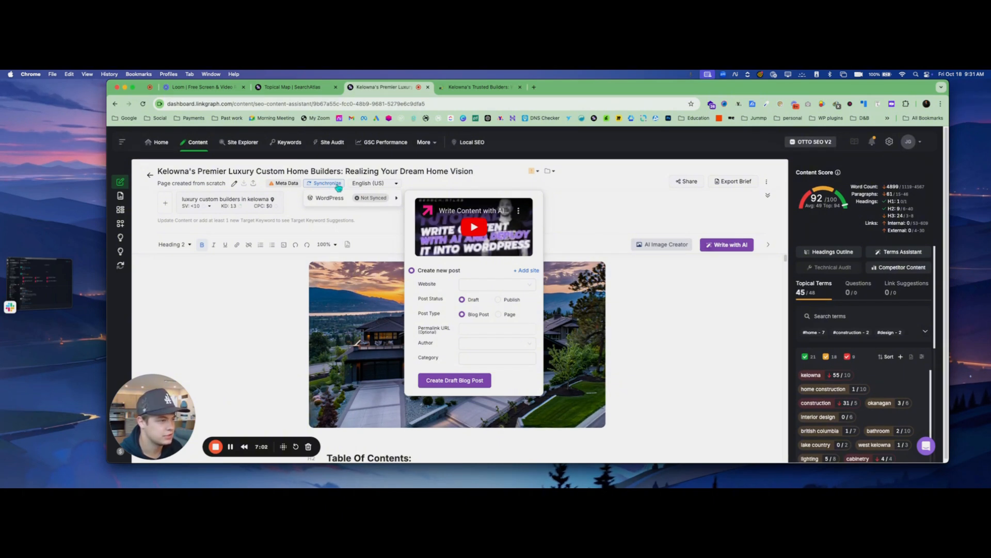
pyautogui.click(480, 287)
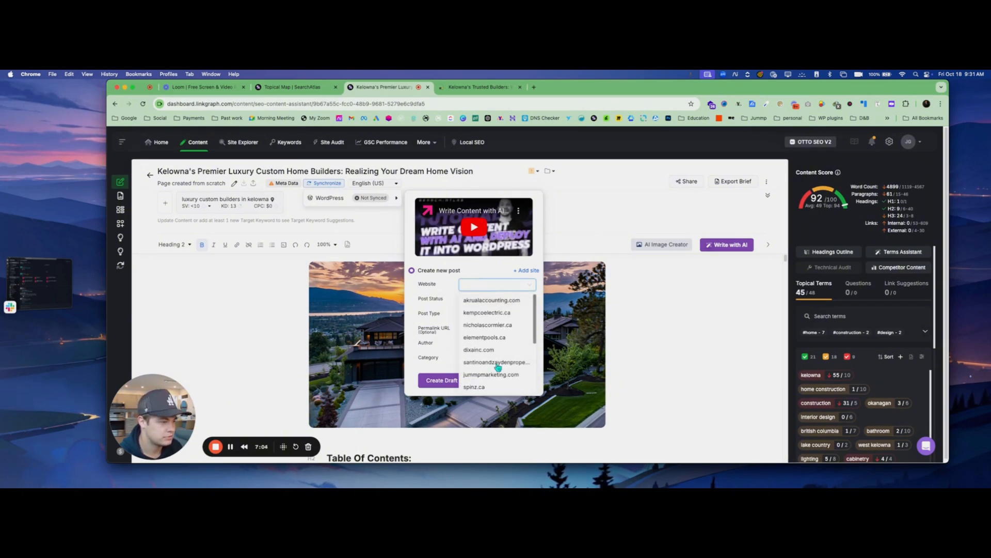
pyautogui.scroll(-3, 498, 366)
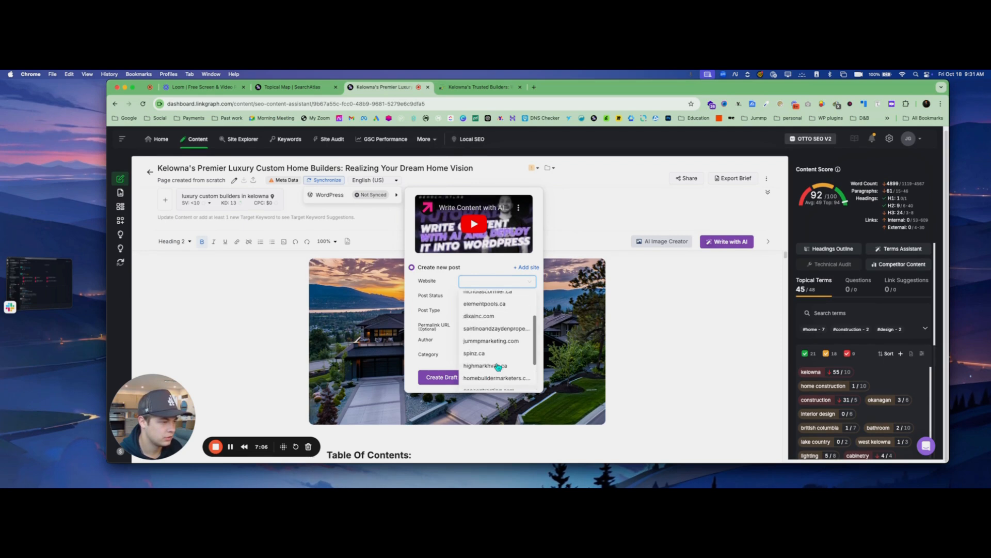
pyautogui.scroll(-3, 497, 366)
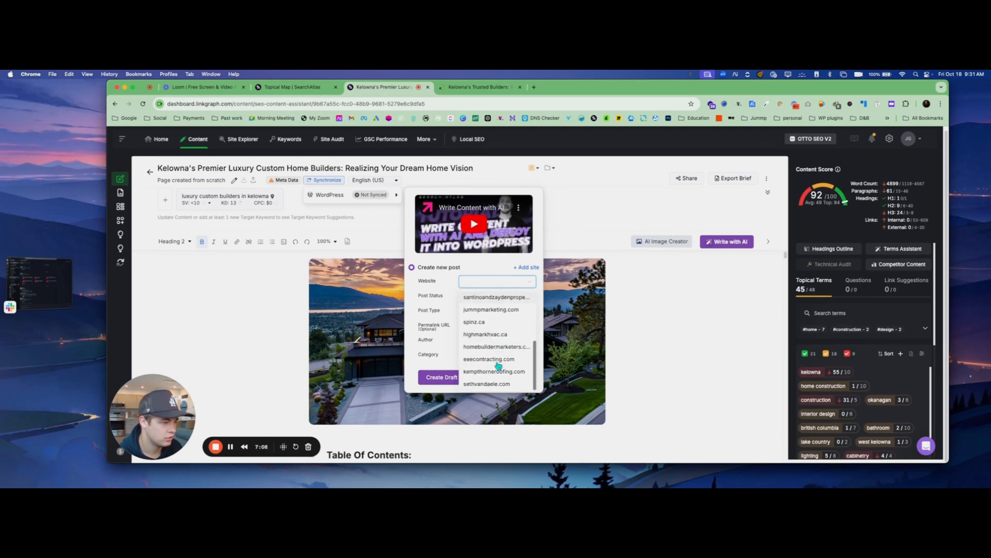
pyautogui.scroll(2, 498, 367)
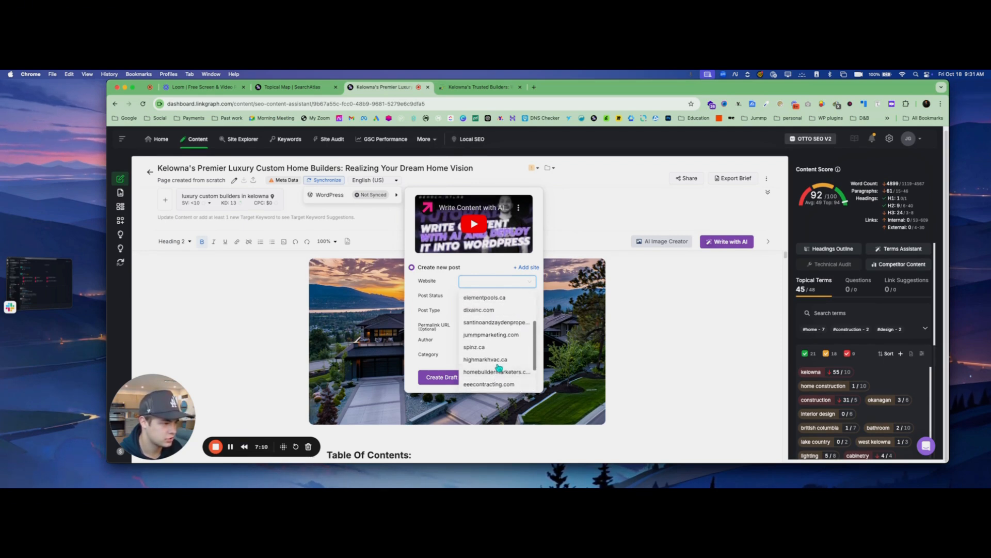
pyautogui.scroll(-2, 499, 367)
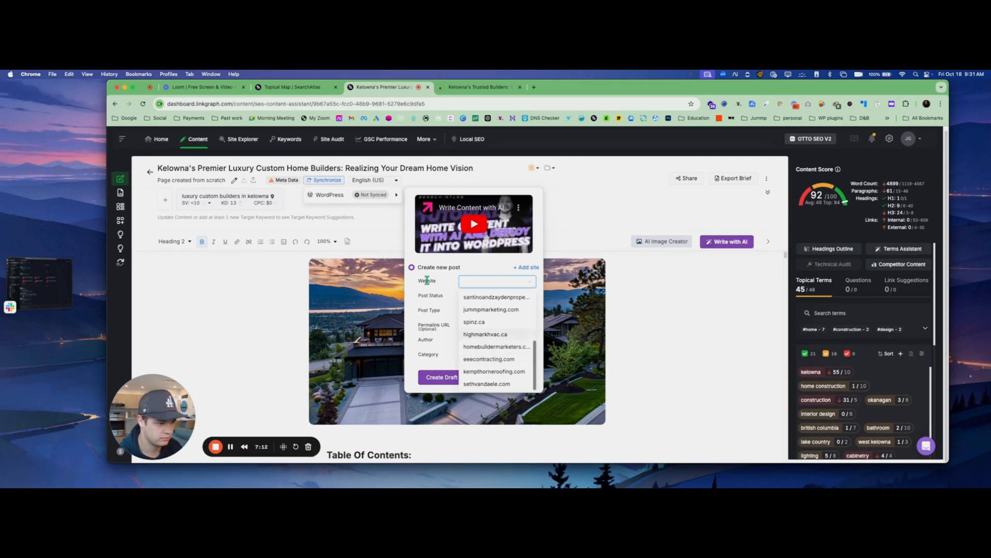
pyautogui.click(679, 310)
# Switch to the Working Hands site, reach its WordPress admin through Hostinger, and open the page for adding new plugins
pyautogui.click(464, 87)
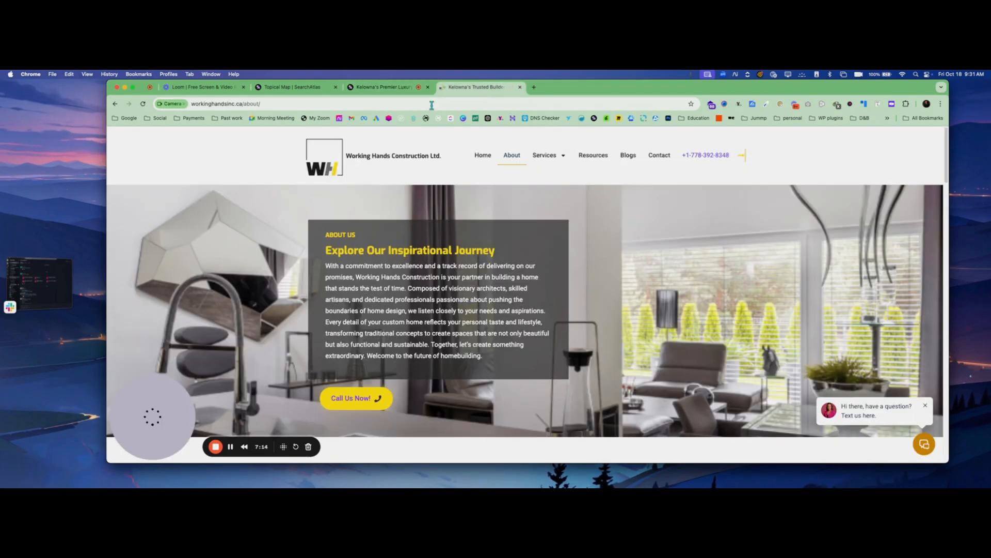
pyautogui.click(309, 101)
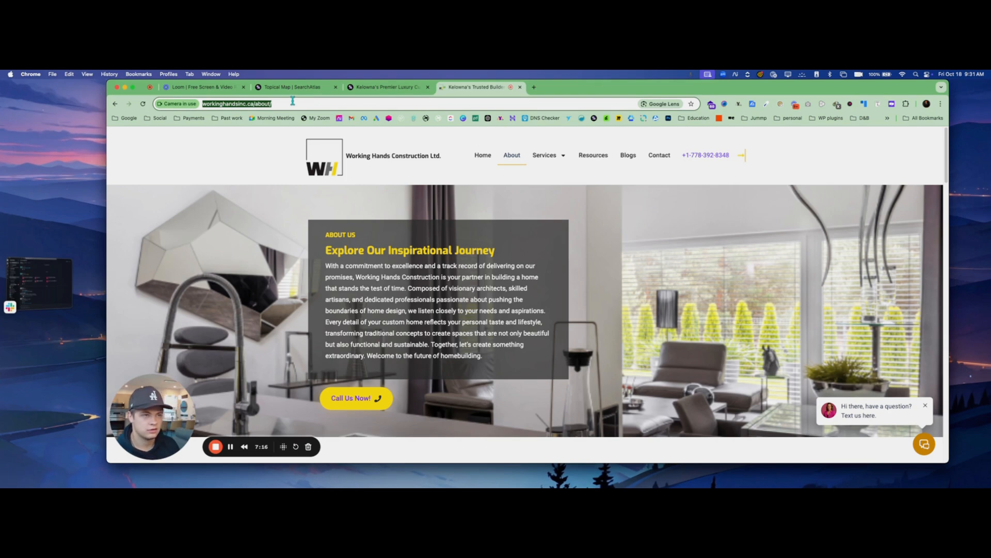
pyautogui.click(268, 104)
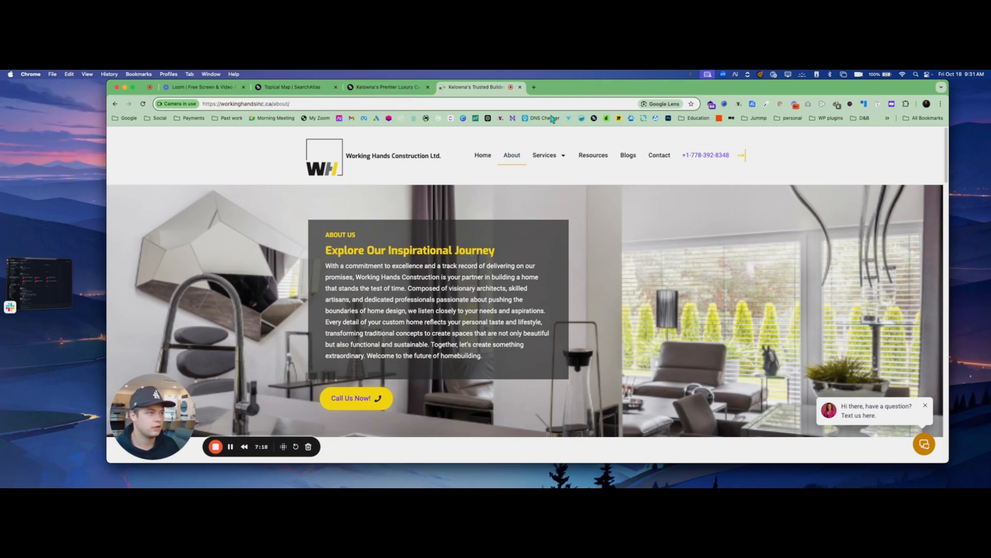
pyautogui.click(513, 118)
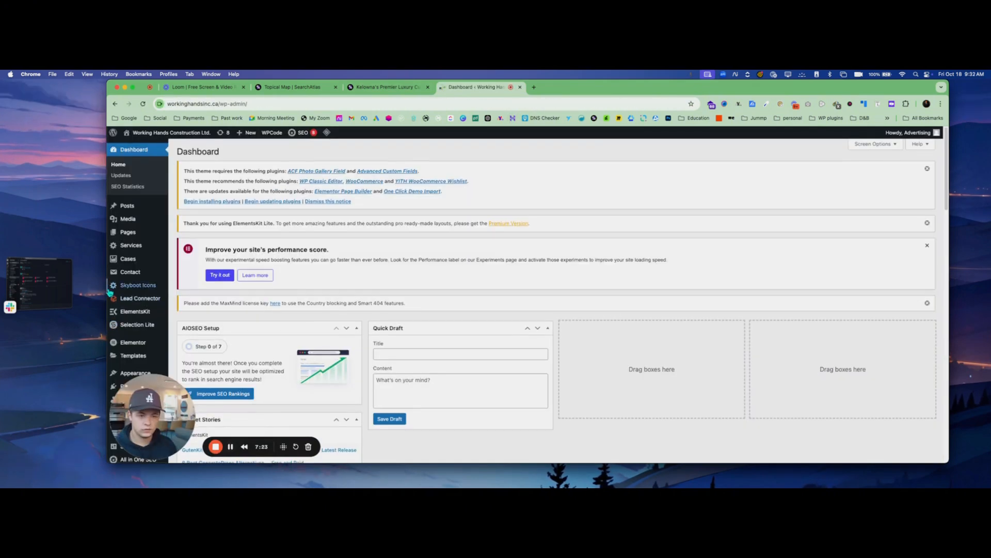
pyautogui.scroll(-5, 145, 289)
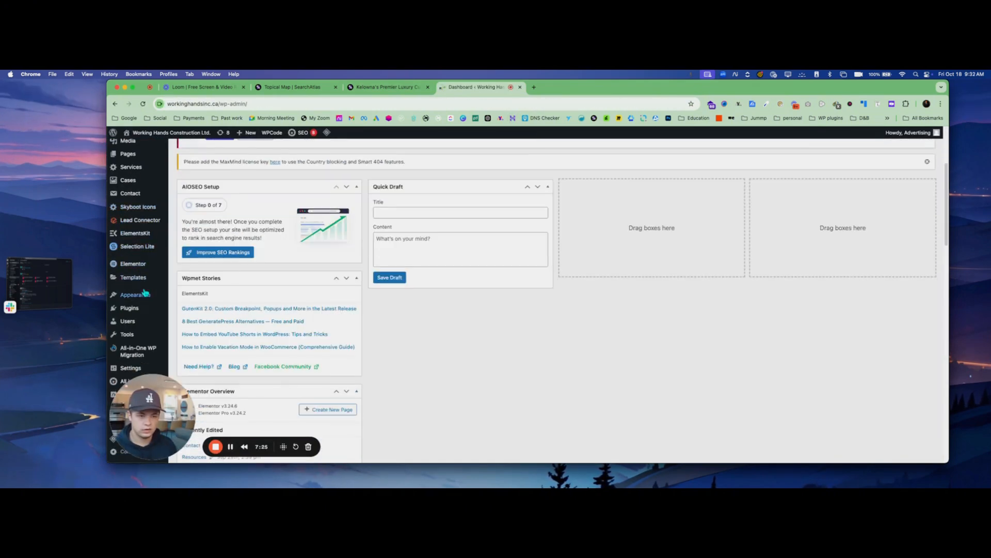
pyautogui.moveTo(137, 308)
pyautogui.click(193, 320)
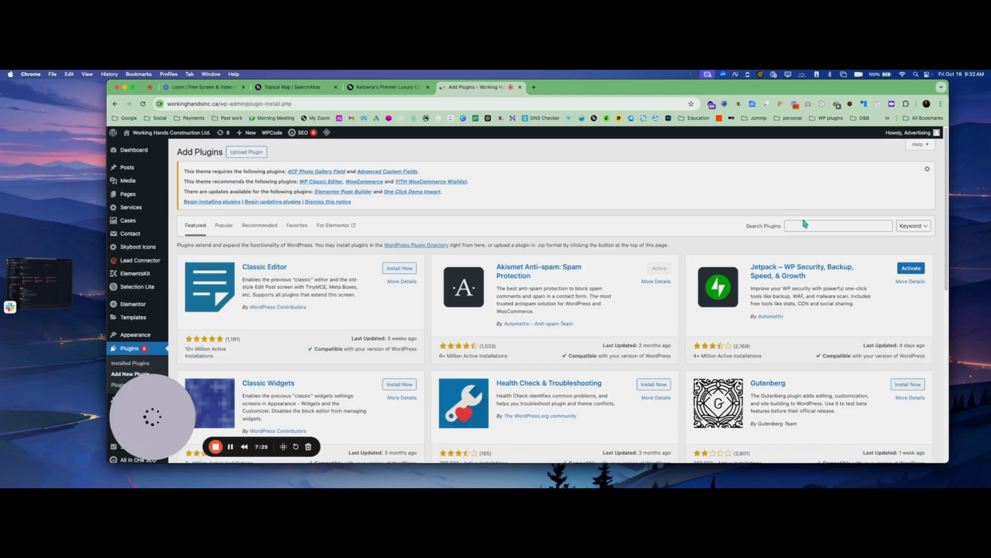
# Search the plugin directory for "search atlas", and install and activate the Search Atlas SEO plugin
pyautogui.click(804, 223)
pyautogui.write('sear')
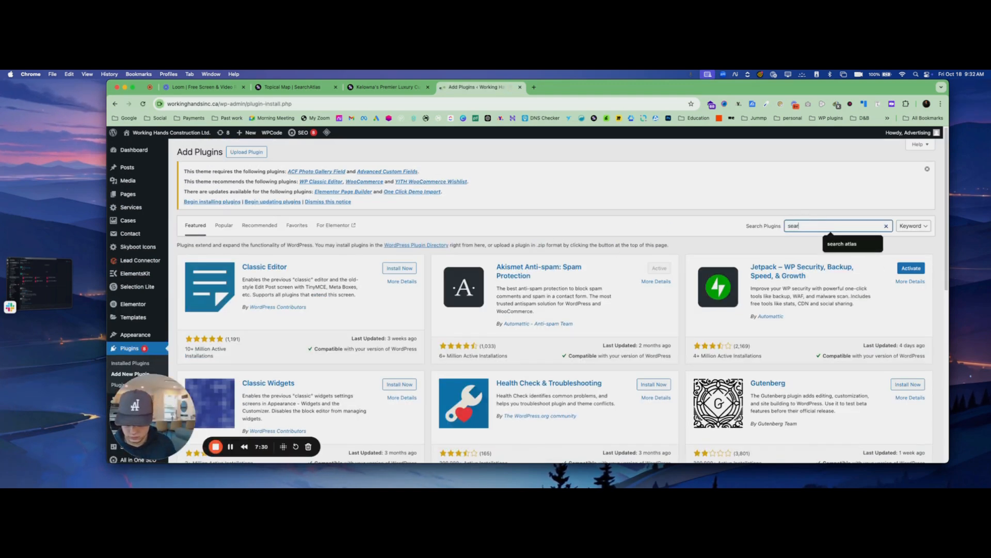
pyautogui.write('ch atlas')
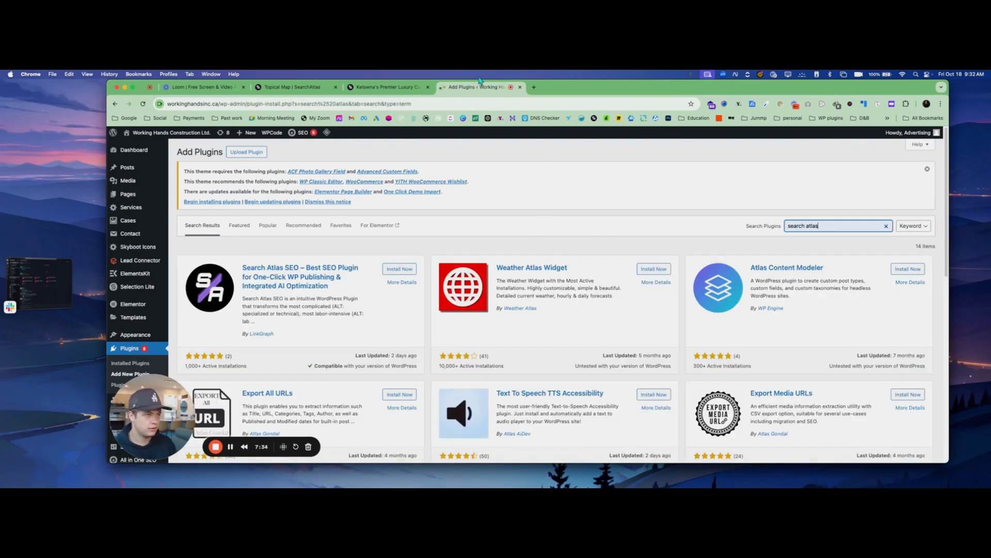
pyautogui.click(411, 272)
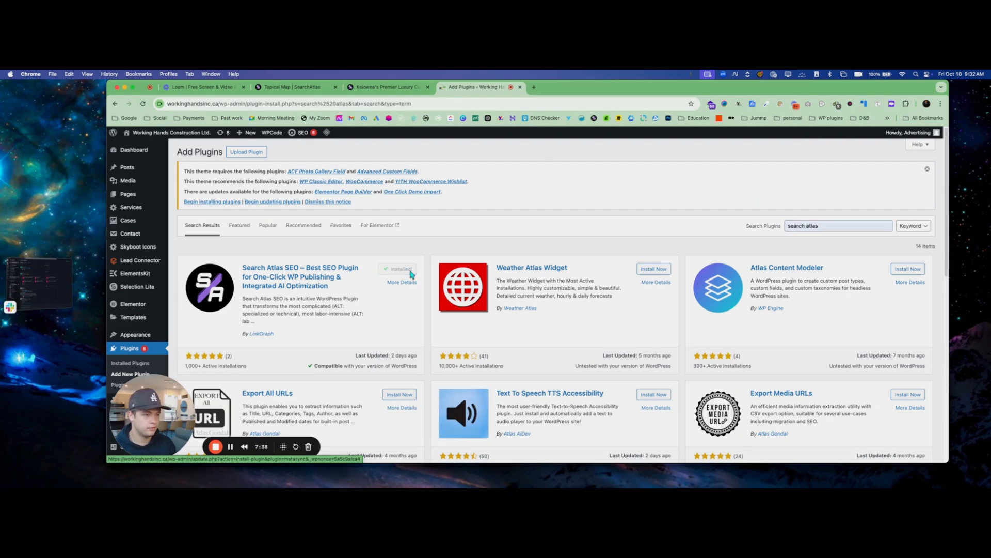
pyautogui.click(411, 272)
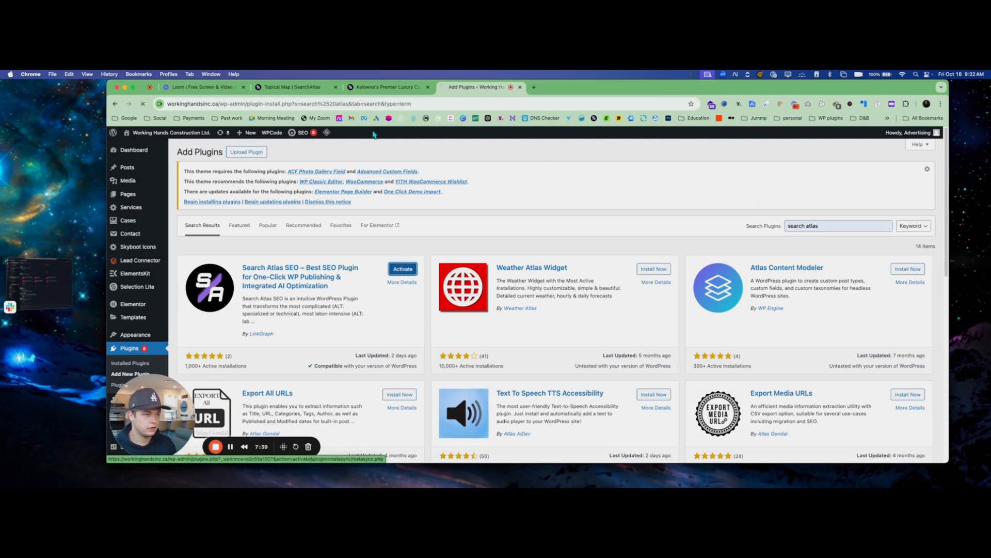
# Switch back to the SearchAtlas topical map and copy the API key from the account settings
pyautogui.click(385, 87)
pyautogui.click(305, 87)
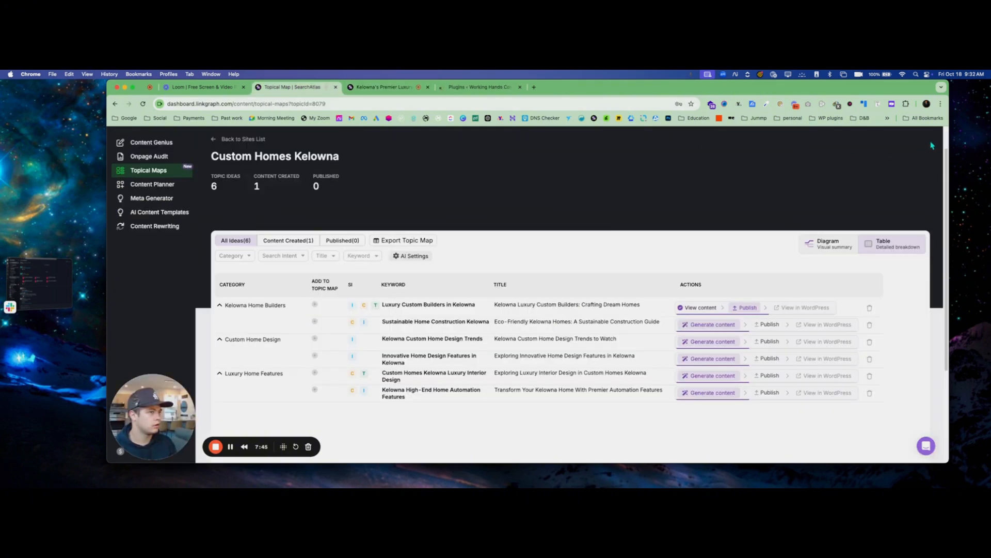
pyautogui.click(911, 141)
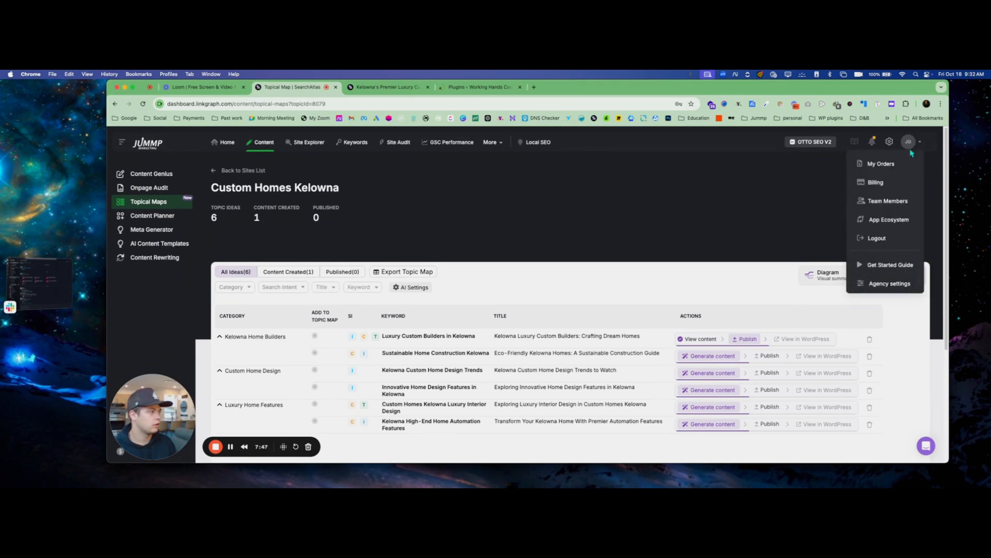
pyautogui.click(888, 141)
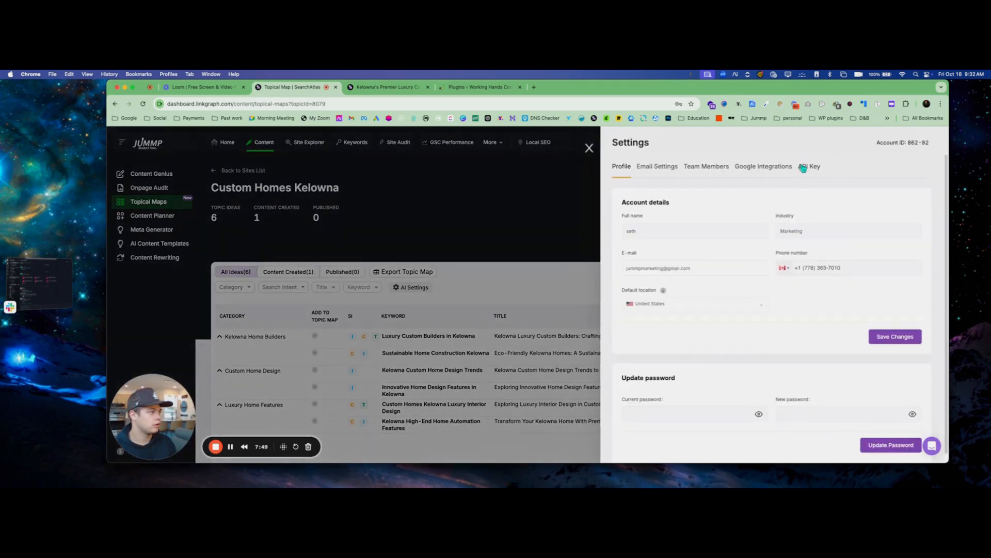
pyautogui.click(803, 168)
pyautogui.click(882, 220)
pyautogui.click(777, 171)
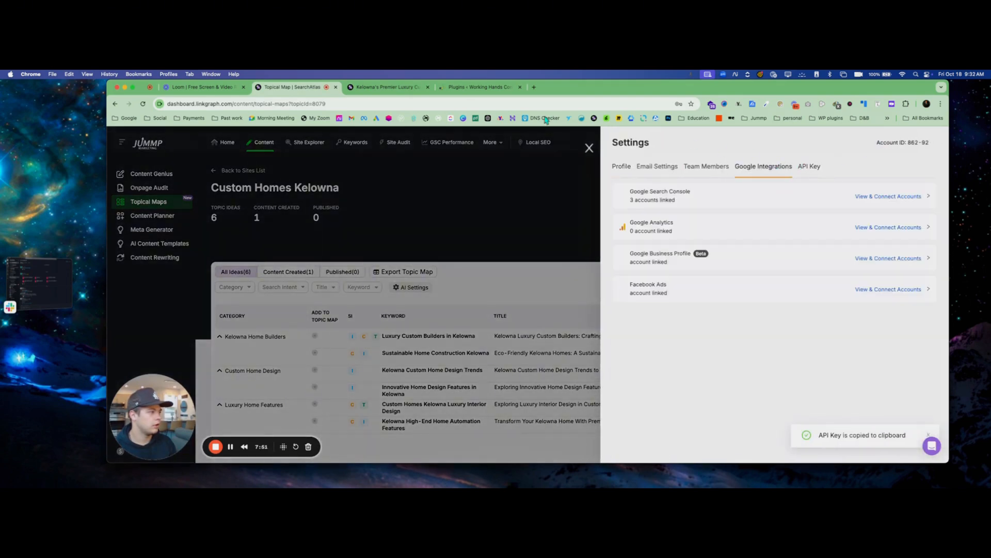
# Return to the WordPress plugin list and open the settings of the Search Engine Labs Content plugin
pyautogui.hotkey('ctrl', 'Tab')
pyautogui.hotkey('ctrl', 'Tab')
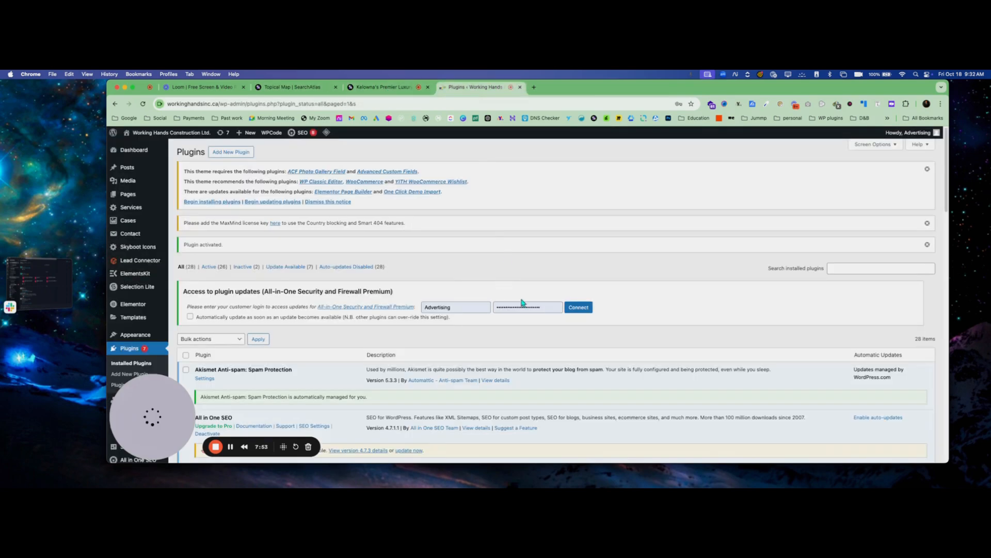
pyautogui.scroll(-15, 522, 302)
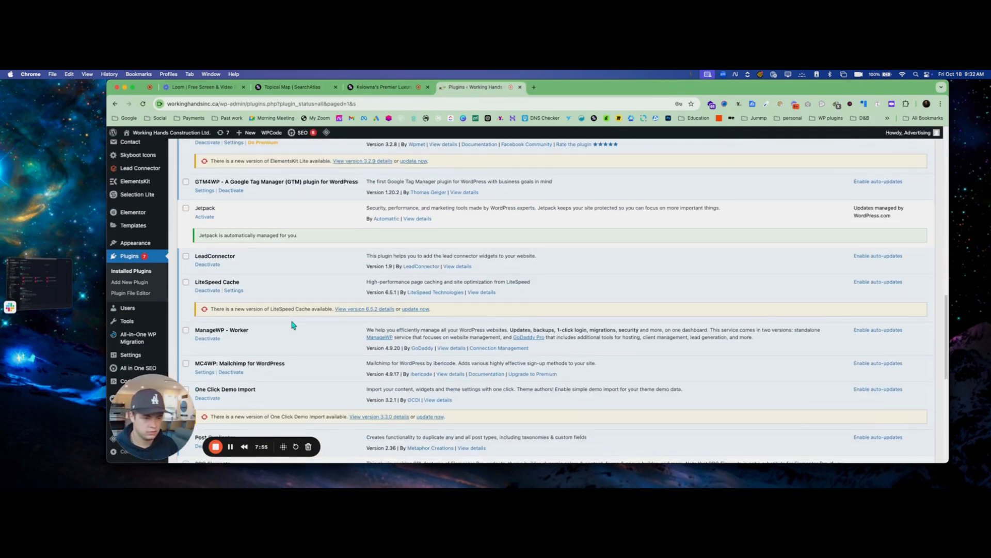
pyautogui.scroll(-6, 292, 324)
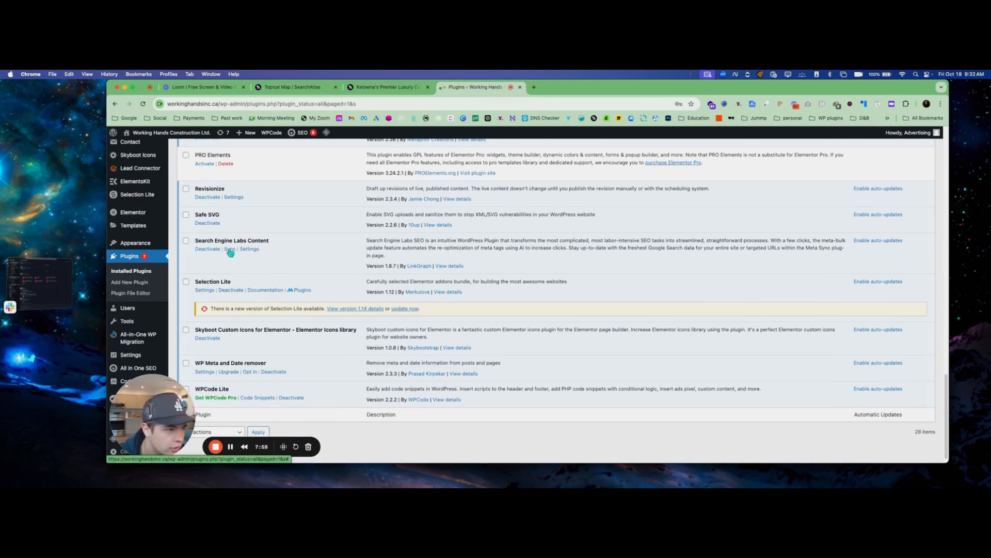
pyautogui.click(250, 249)
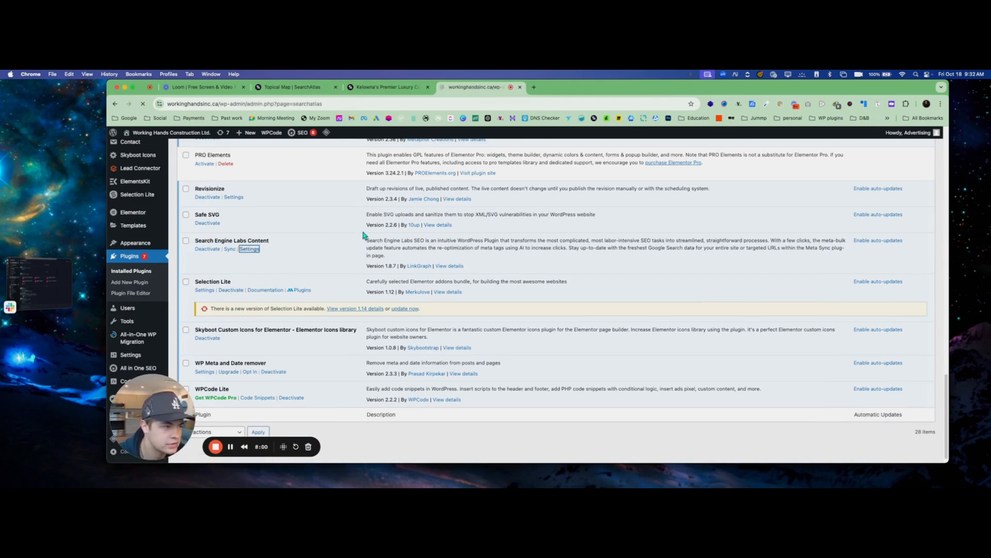
# Paste the copied API key into the plugin's SearchAtlas API Key field and close the page search bar
pyautogui.press('super+f')
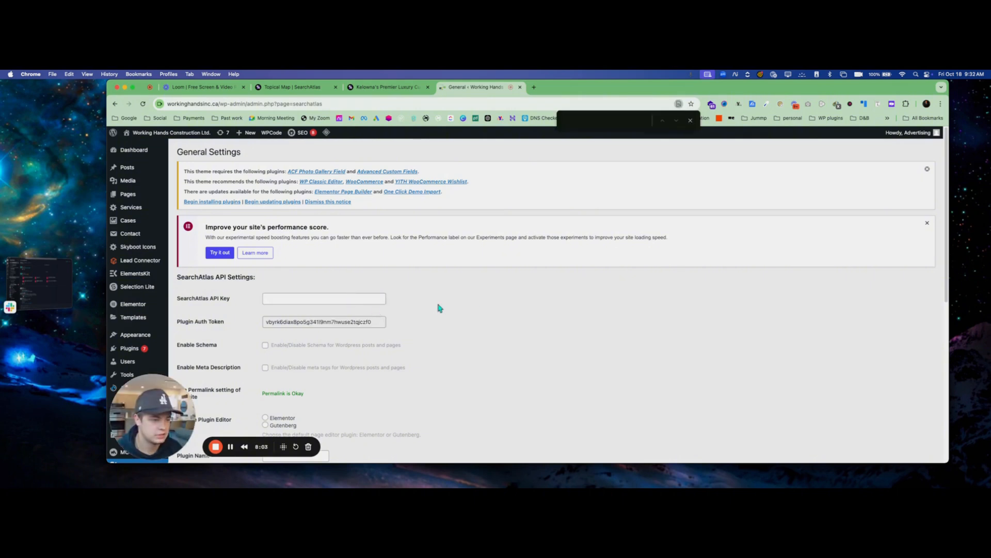
pyautogui.click(315, 303)
pyautogui.click(320, 314)
pyautogui.click(531, 314)
pyautogui.scroll(-5, 391, 348)
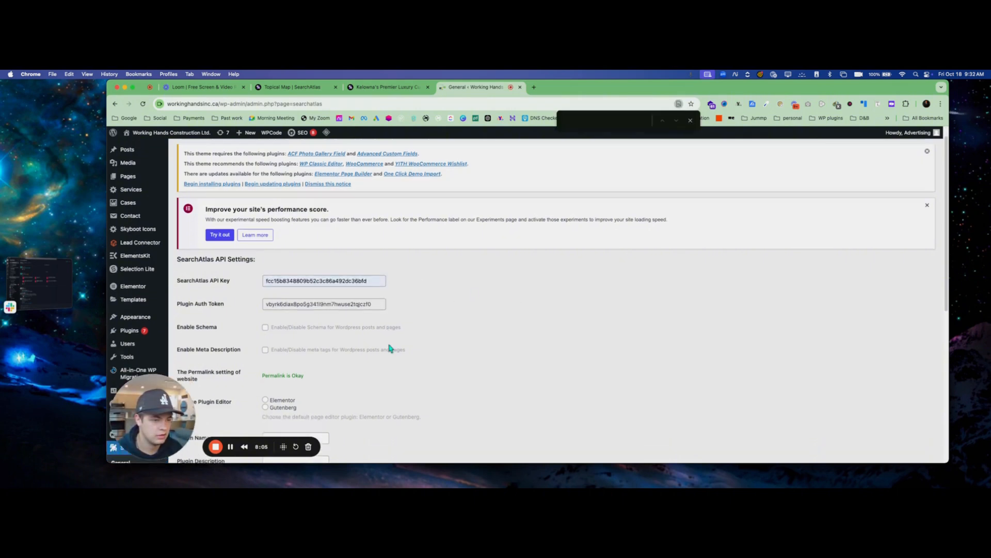
pyautogui.click(690, 120)
# Choose Elementor as the plugin editor and enable meta descriptions for WordPress posts and pages
pyautogui.scroll(-3, 379, 343)
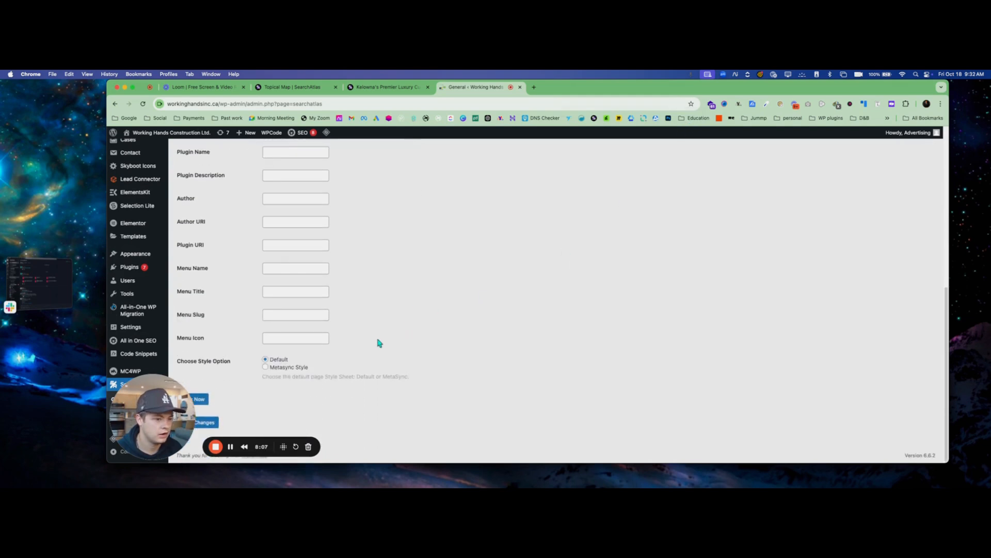
pyautogui.scroll(9, 248, 299)
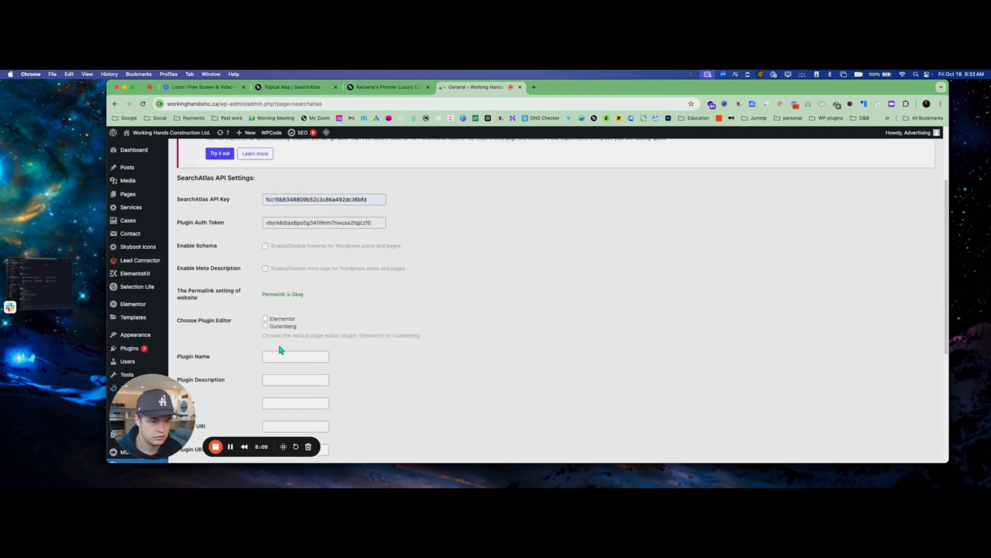
pyautogui.scroll(-5, 281, 349)
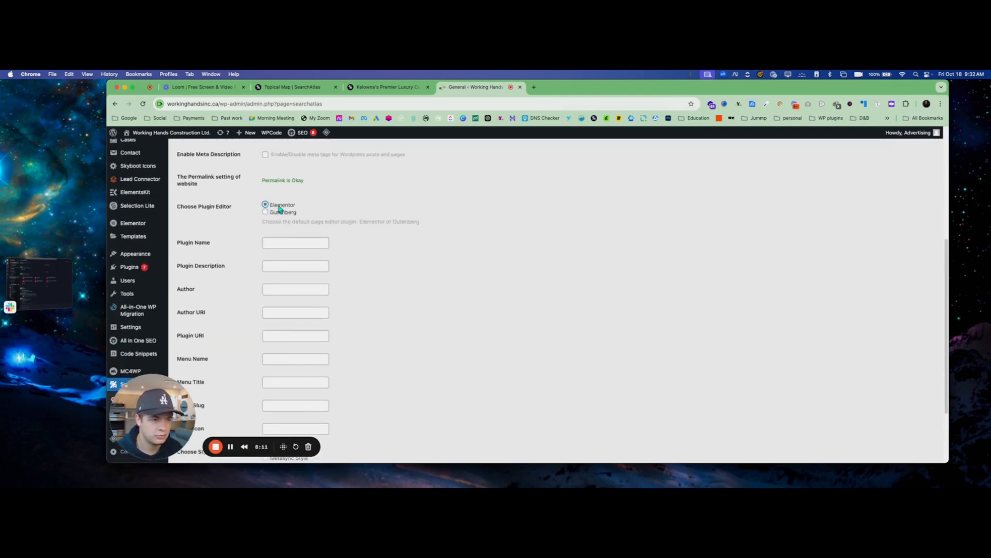
pyautogui.scroll(9, 251, 227)
pyautogui.scroll(-4, 225, 383)
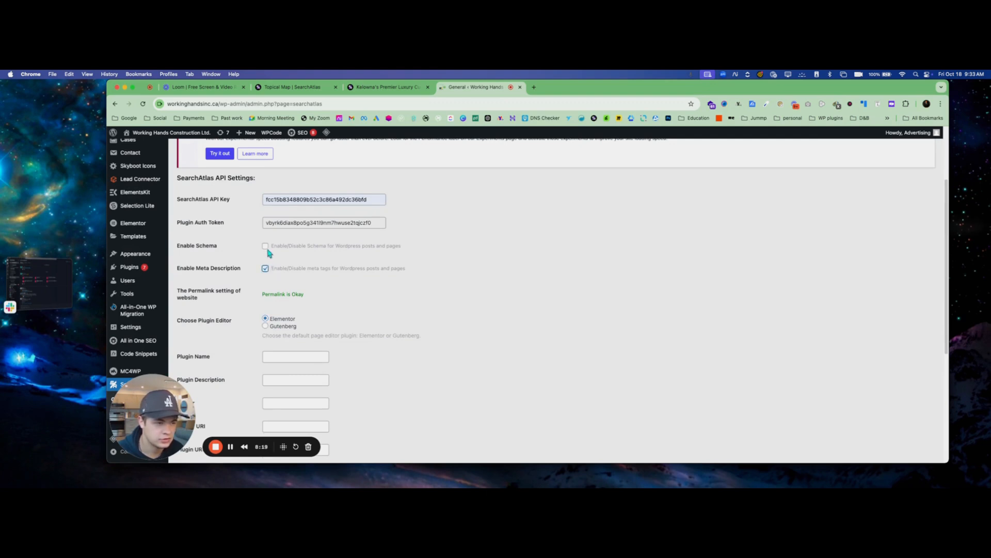
# Enable schema for WordPress posts and pages, set the plugin author to Working Hands, and save the plugin settings
pyautogui.scroll(-8, 418, 320)
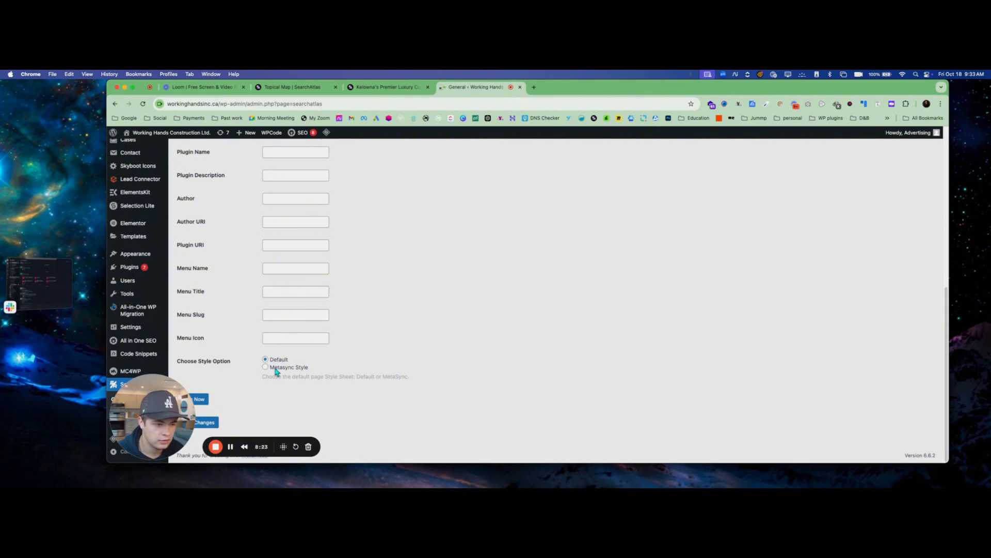
pyautogui.scroll(1, 277, 224)
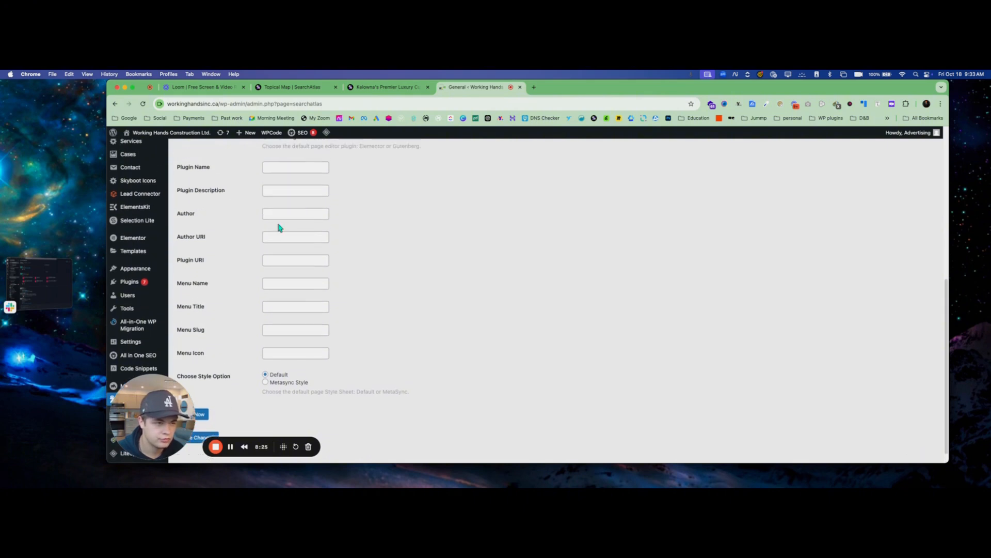
pyautogui.click(281, 215)
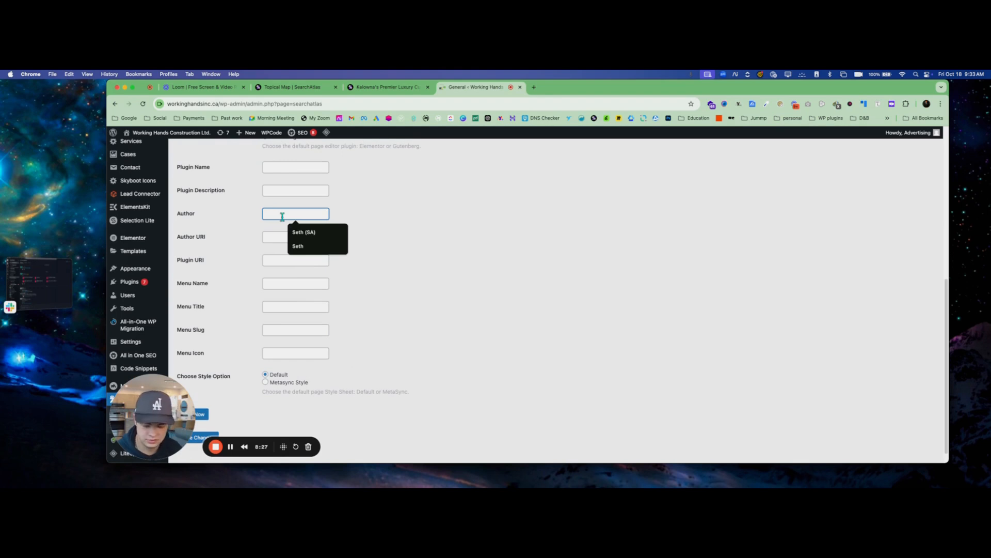
pyautogui.write('Workin')
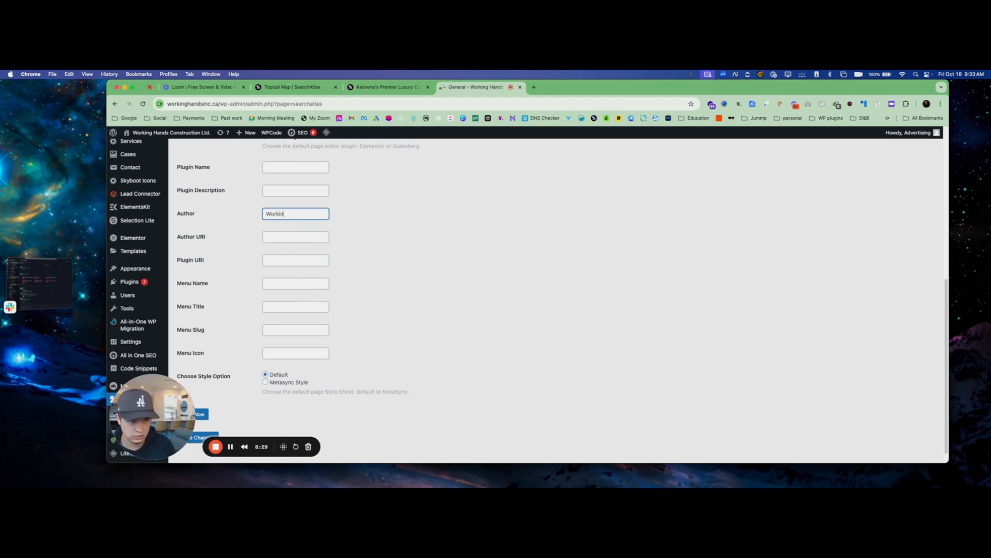
pyautogui.write('g Hands')
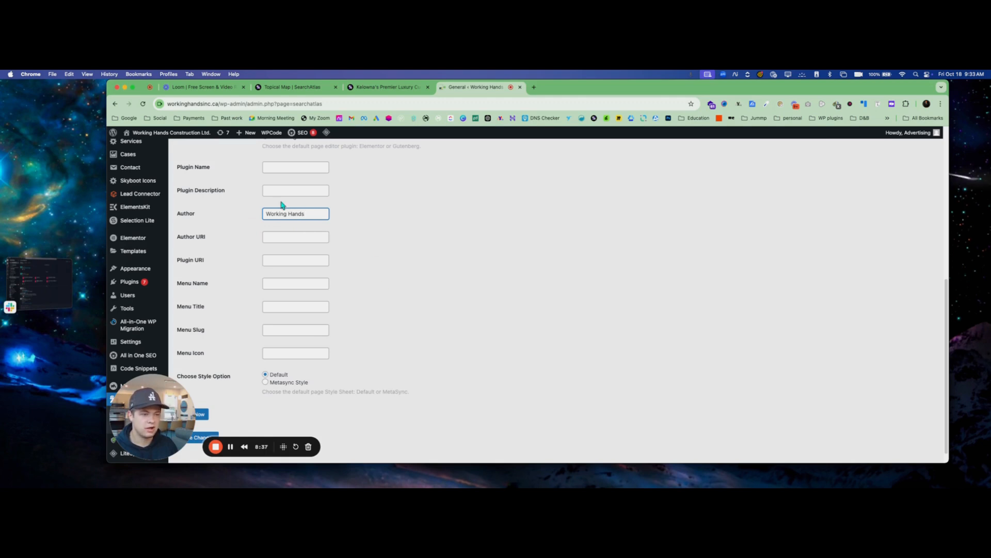
pyautogui.scroll(1, 349, 263)
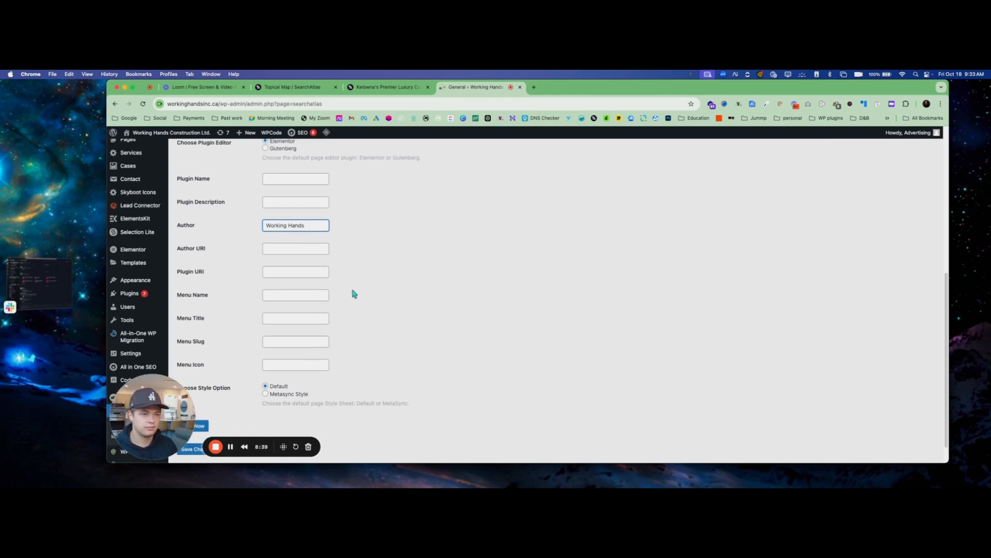
pyautogui.scroll(-2, 356, 296)
pyautogui.click(204, 422)
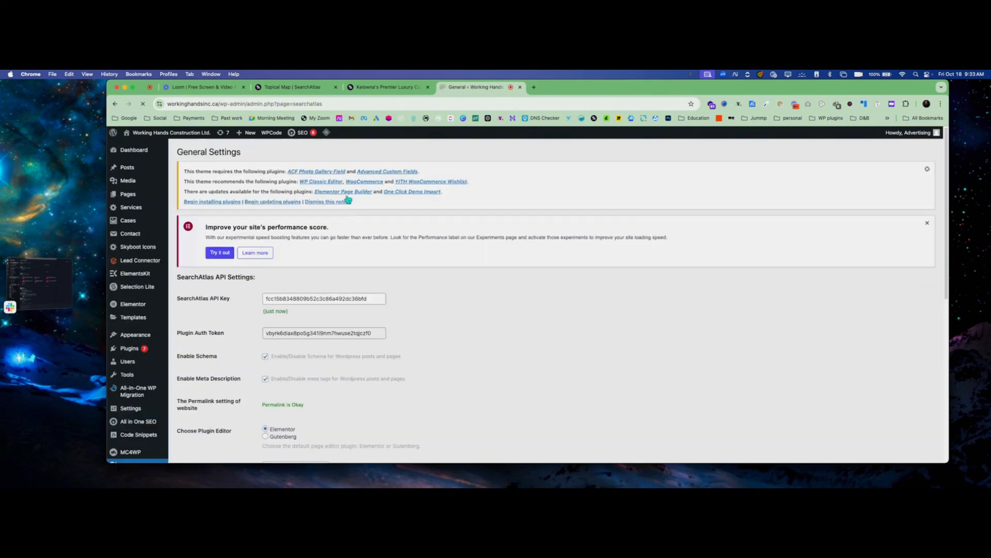
# Switch from the saved plugin settings to the luxury custom home builders article in SearchAtlas and reload it
pyautogui.scroll(-6, 412, 334)
pyautogui.scroll(6, 412, 334)
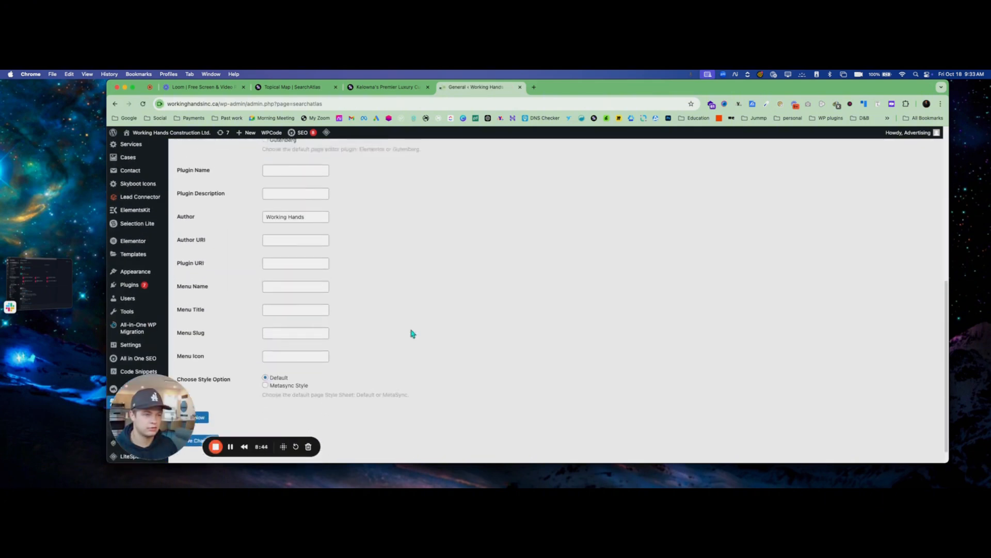
pyautogui.click(364, 87)
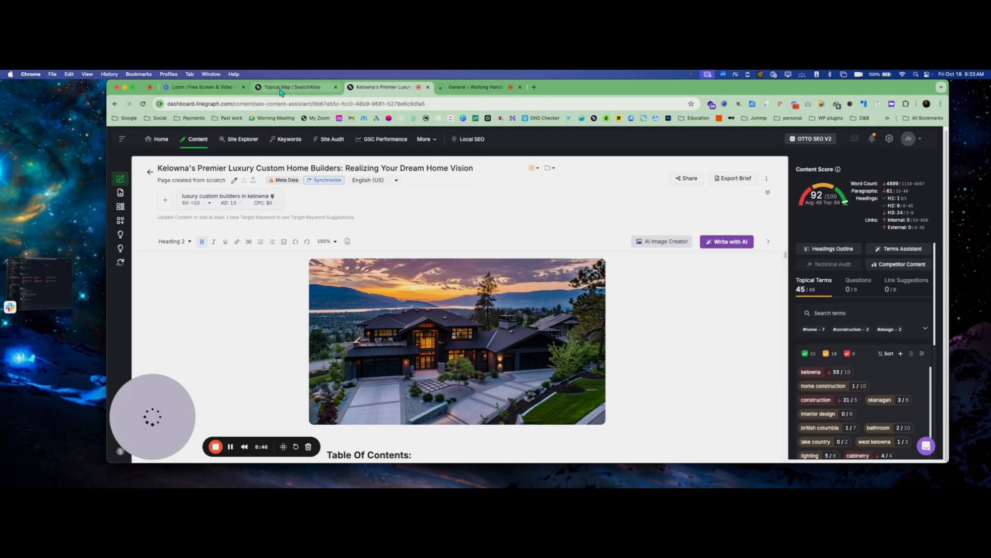
pyautogui.click(143, 104)
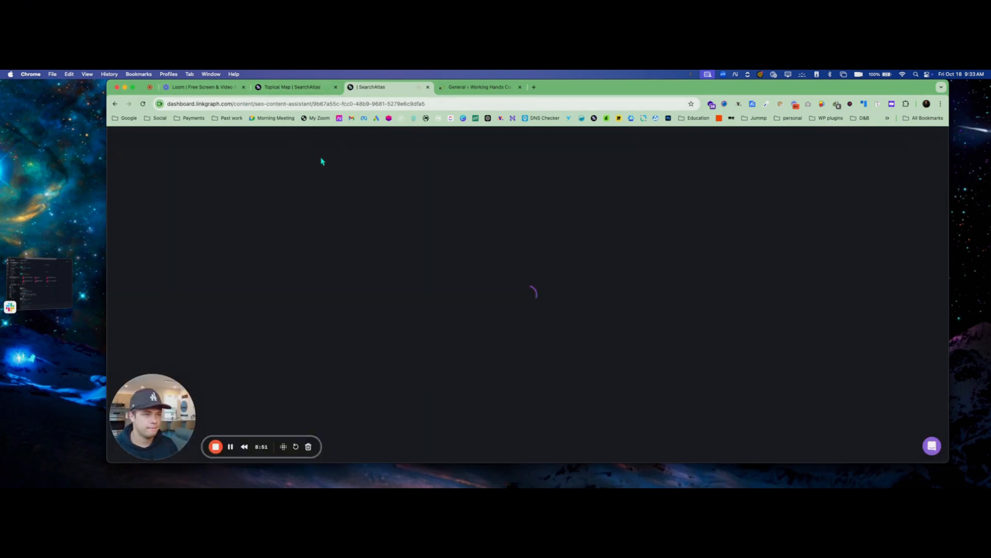
pyautogui.click(231, 446)
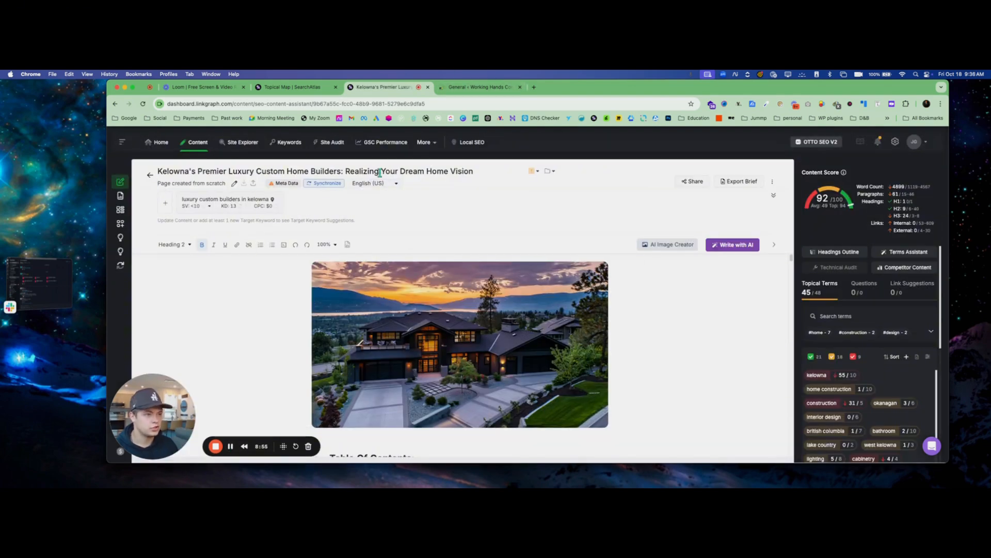
# Review the SearchAtlas plugin settings in WordPress again, down to the sync and save options
pyautogui.click(475, 86)
pyautogui.scroll(-10, 347, 312)
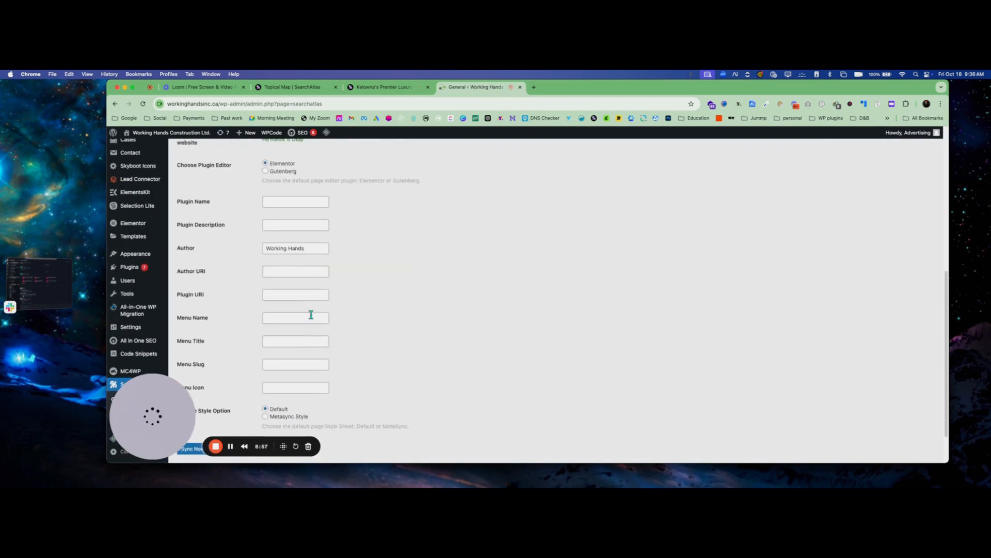
pyautogui.moveTo(325, 411); pyautogui.dragTo(453, 409)
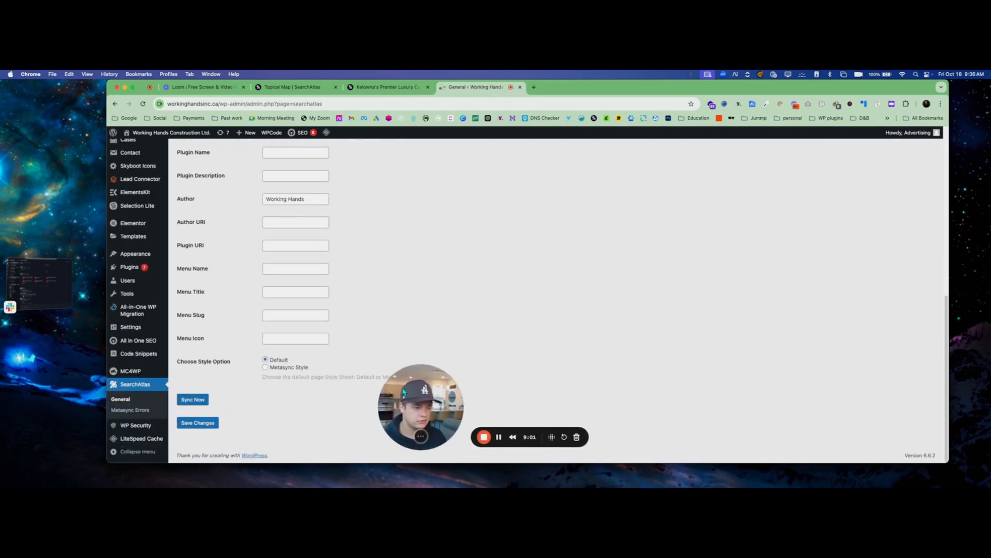
# Return to the article and check the websites offered in its WordPress synchronization options
pyautogui.click(387, 87)
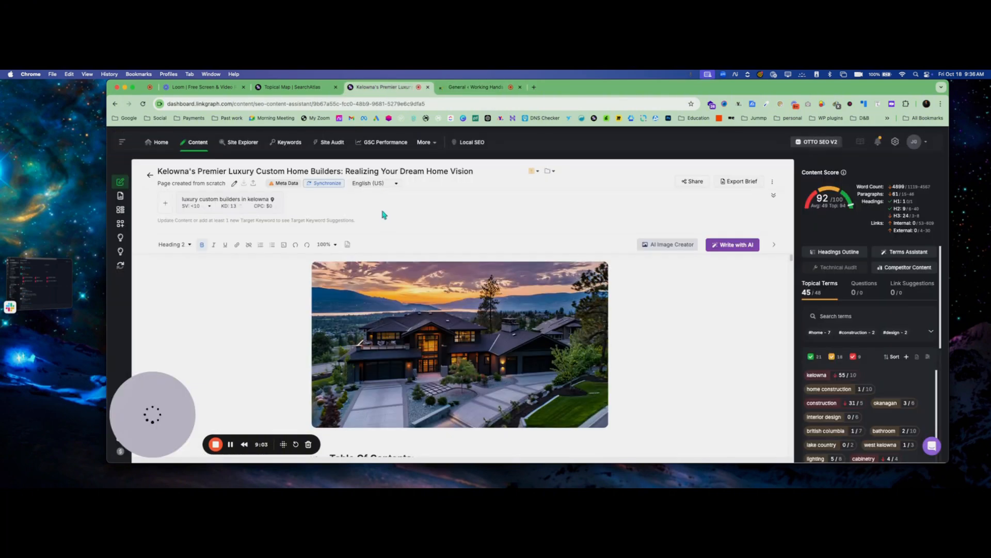
pyautogui.click(326, 184)
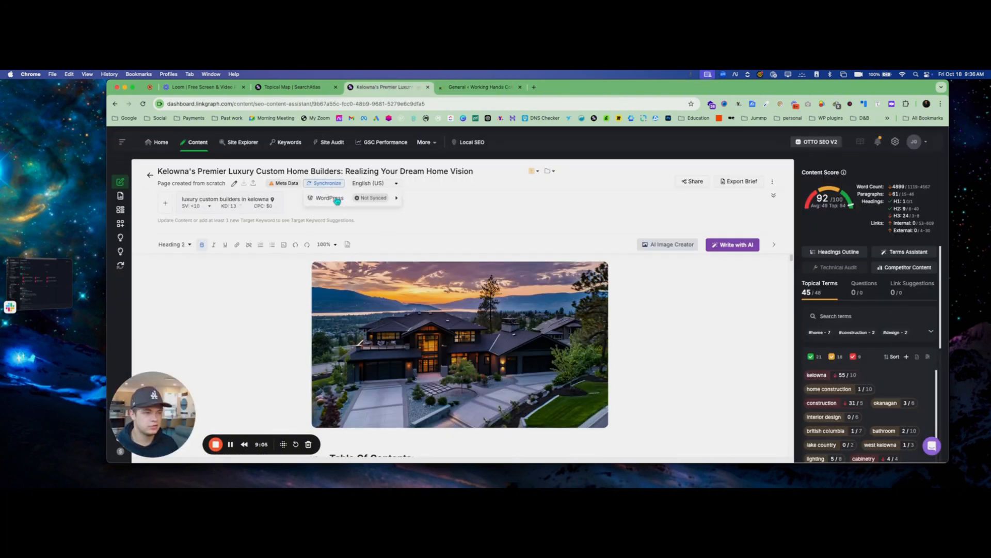
pyautogui.click(337, 201)
pyautogui.click(500, 285)
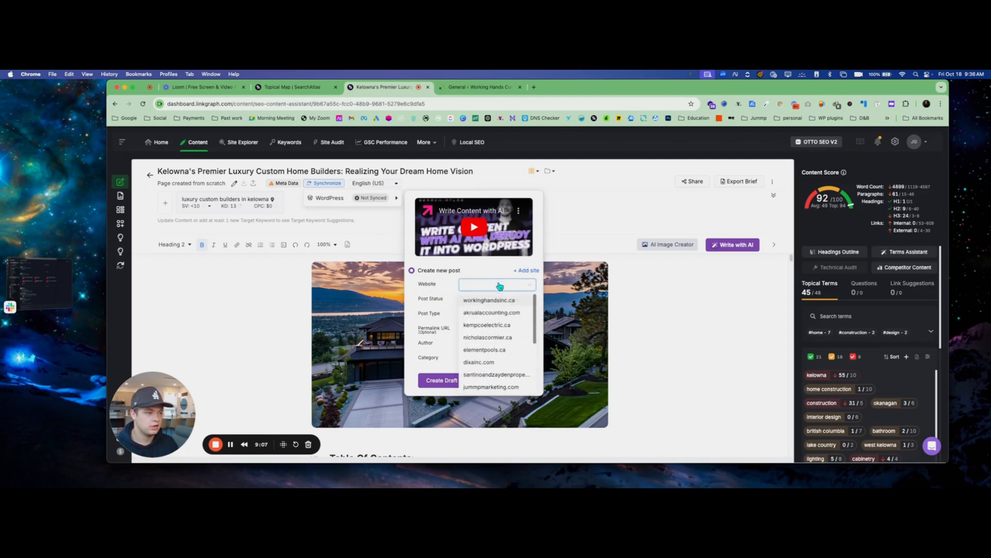
pyautogui.click(661, 288)
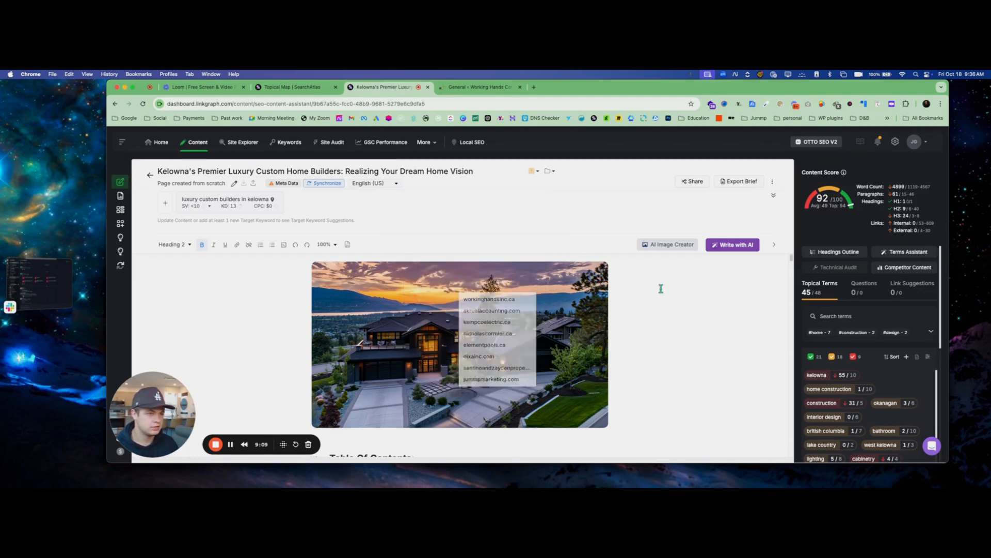
# Return to the Custom Homes Kelowna topical map and open the WordPress section of its AI settings
pyautogui.click(301, 90)
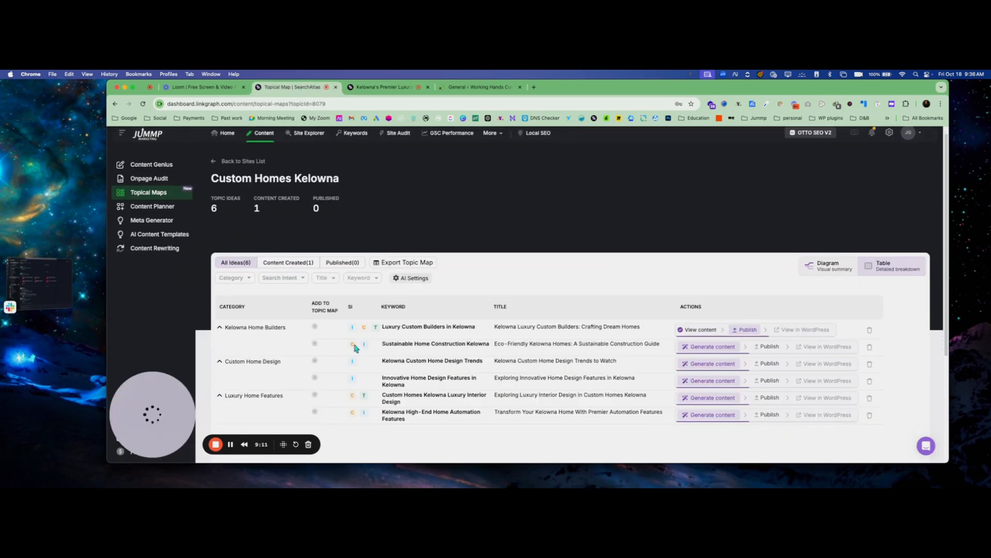
pyautogui.scroll(1, 320, 145)
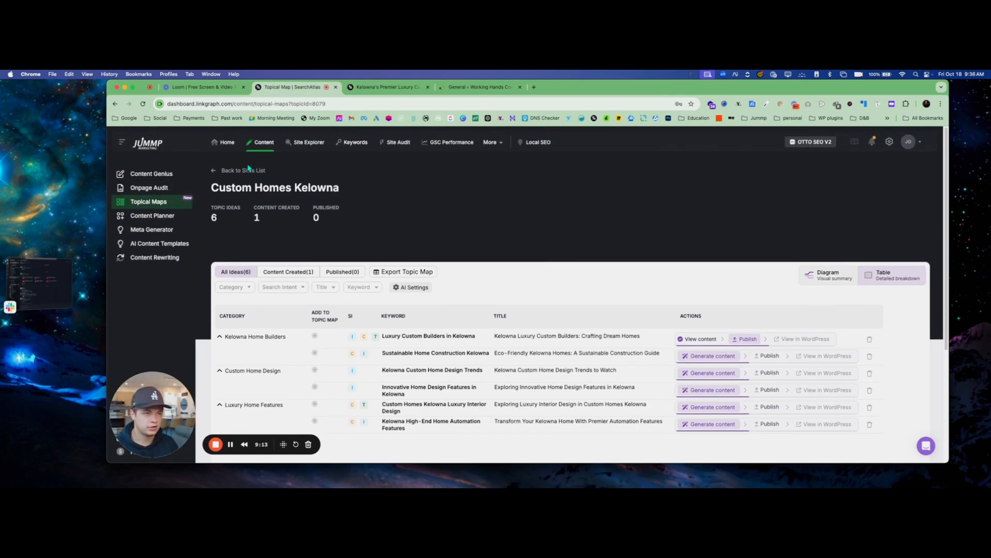
pyautogui.scroll(-3, 582, 314)
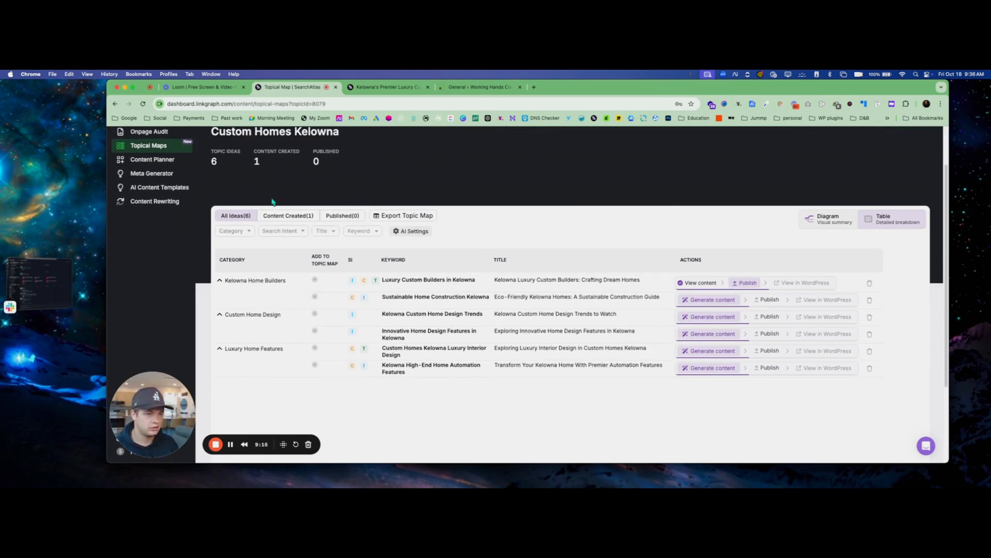
pyautogui.scroll(3, 273, 201)
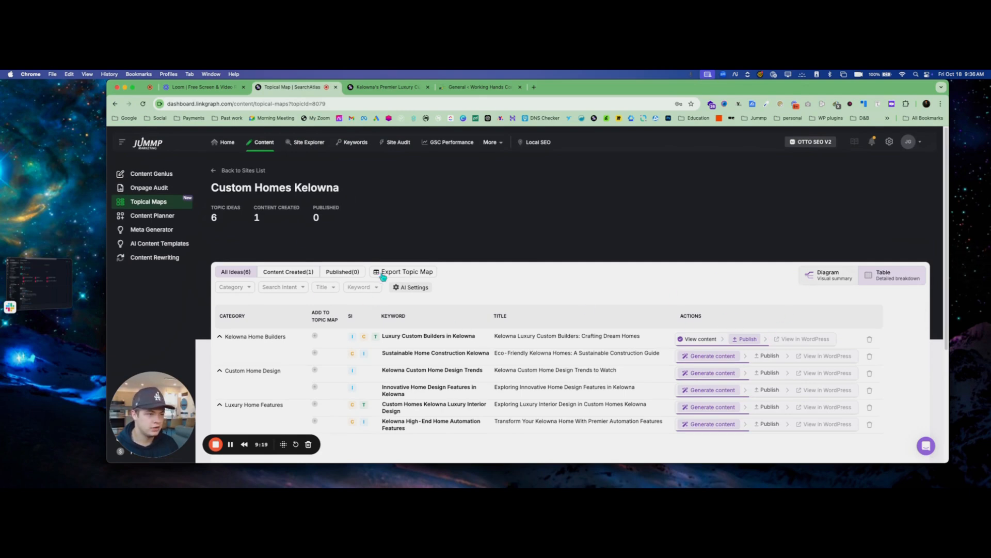
pyautogui.click(413, 289)
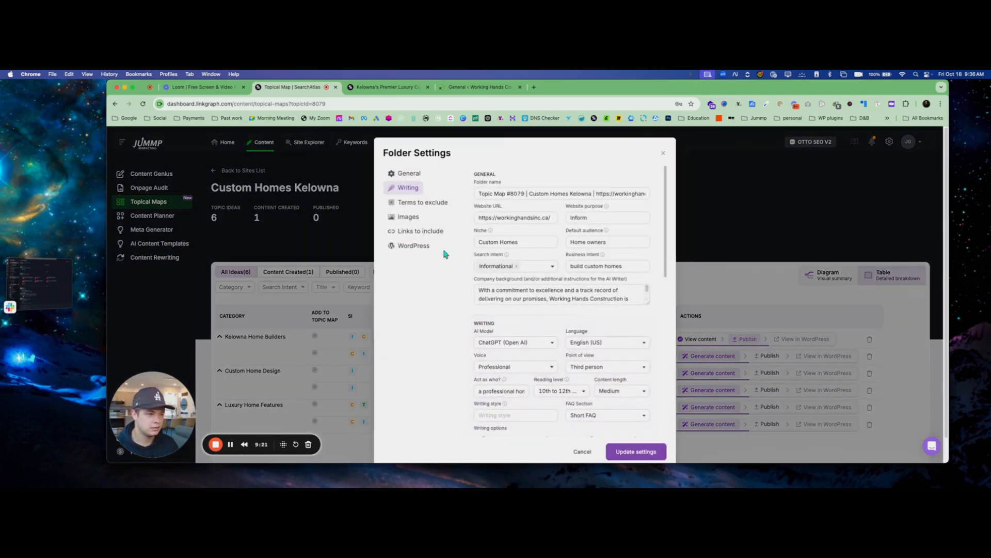
pyautogui.click(394, 246)
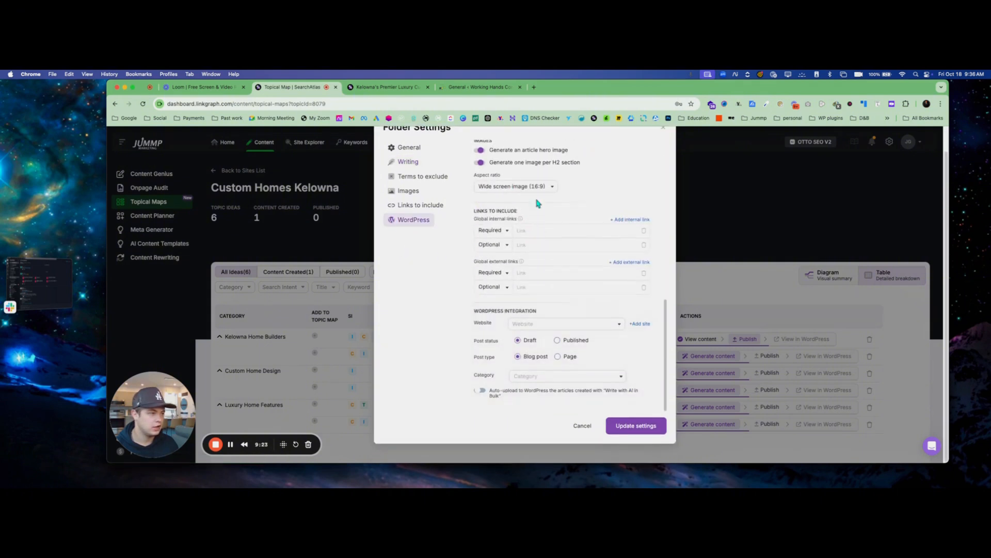
# Set the WordPress integration to workinghandsinc.ca, Published status and category Working Hands, enable auto-upload of bulk AI articles, and update the settings
pyautogui.click(555, 323)
pyautogui.click(547, 336)
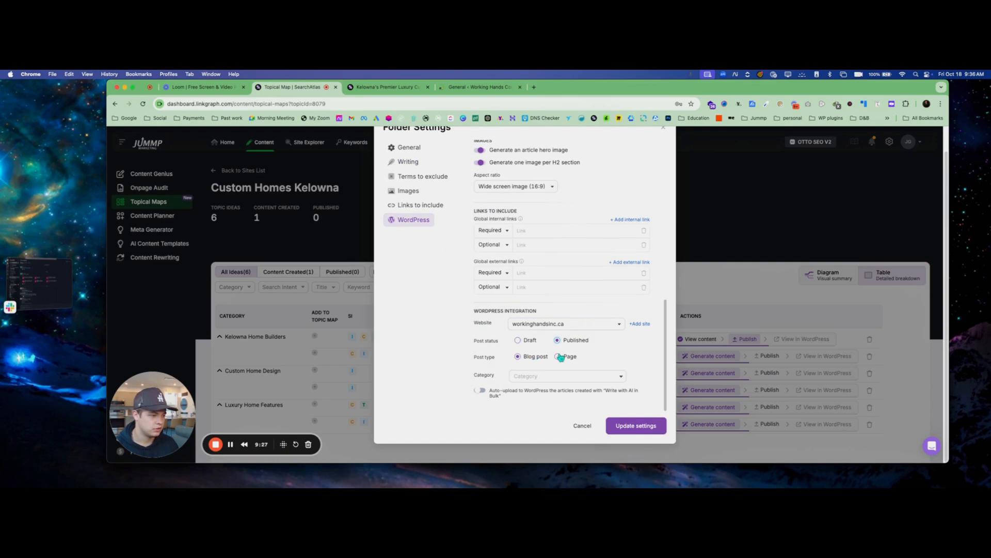
pyautogui.click(552, 375)
pyautogui.click(547, 391)
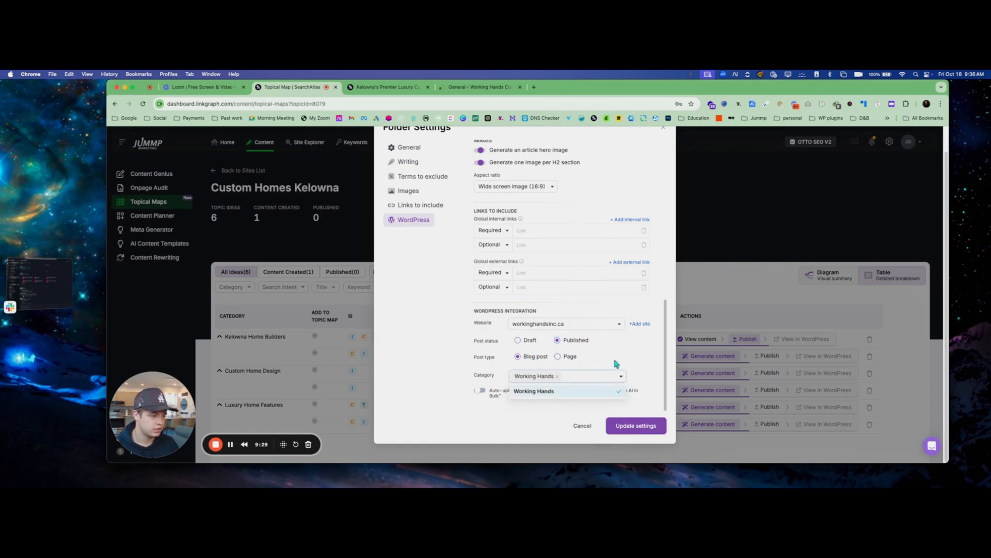
pyautogui.click(615, 363)
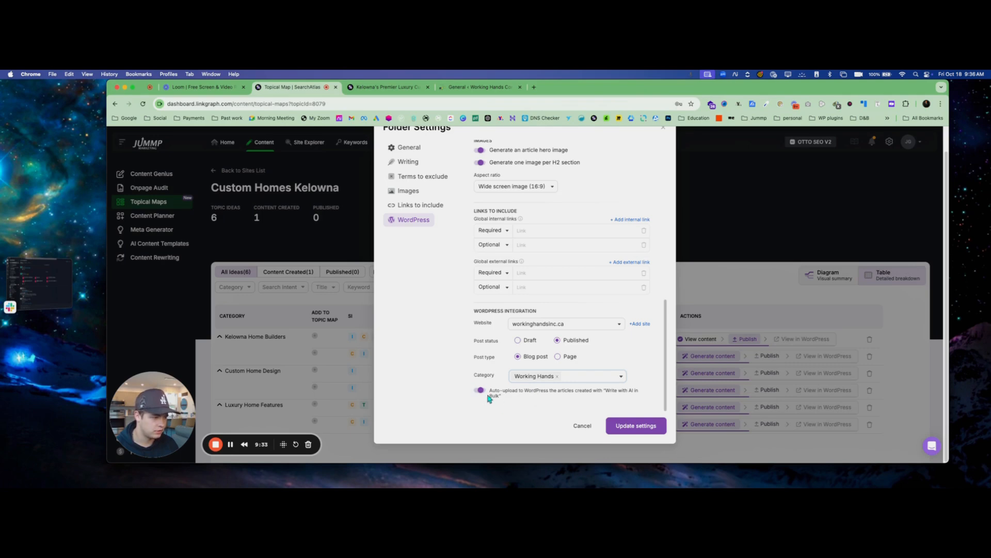
pyautogui.click(634, 427)
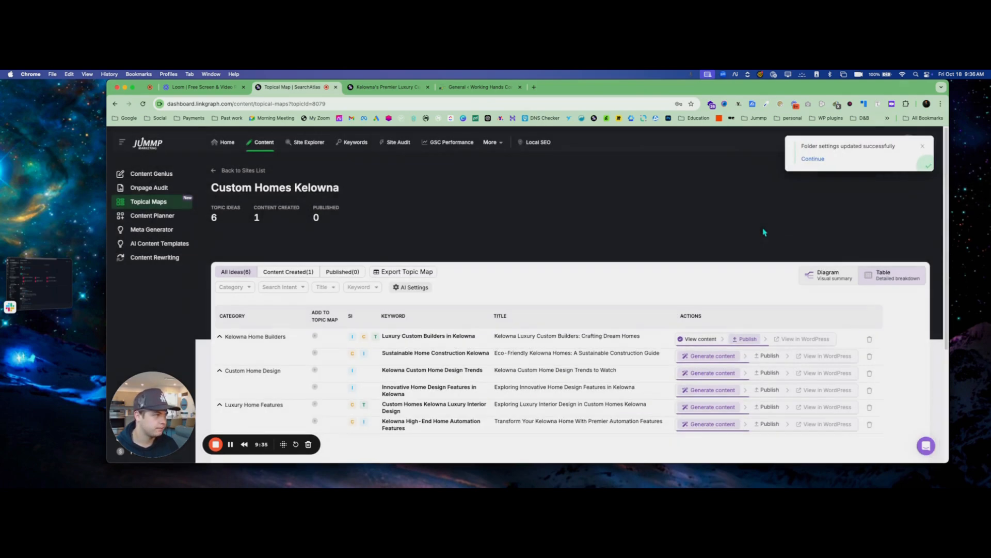
# Return to the article and set its WordPress synchronization to website workinghandsinc.ca with post status Publish
pyautogui.click(382, 83)
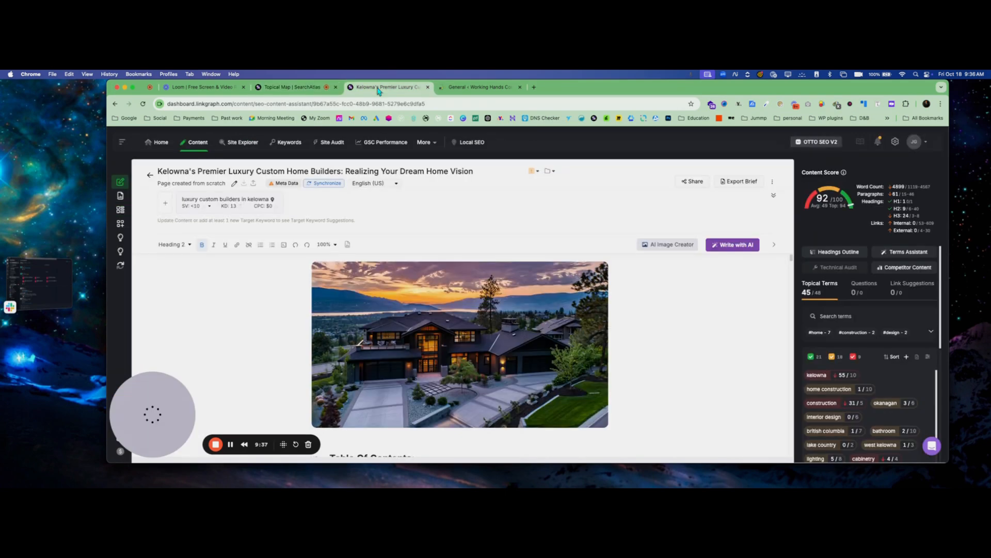
pyautogui.click(320, 185)
pyautogui.click(336, 201)
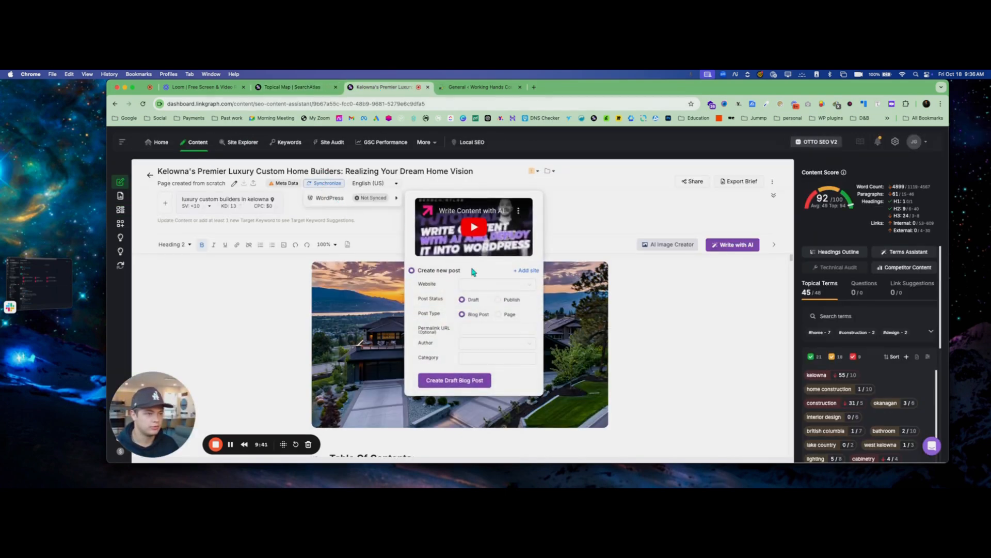
pyautogui.click(479, 282)
pyautogui.click(488, 309)
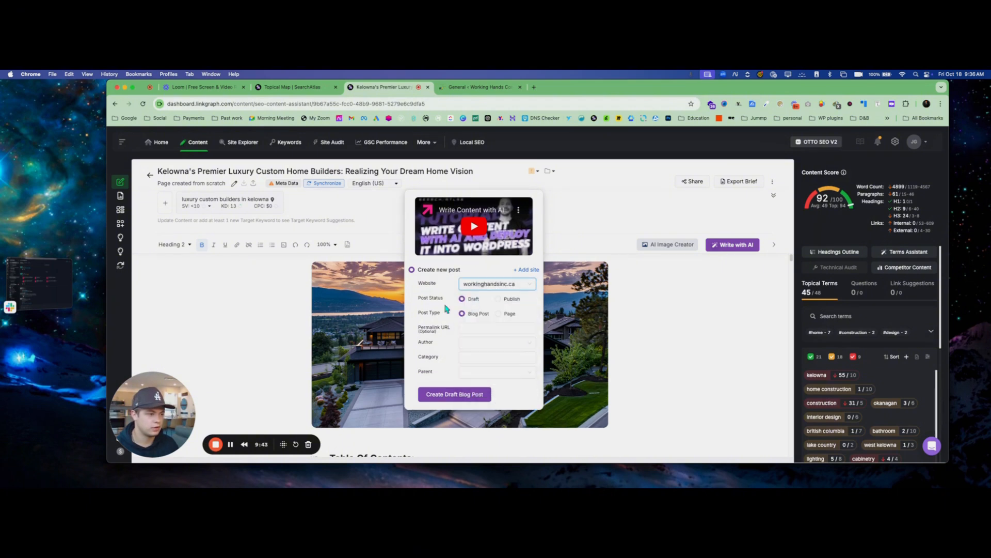
pyautogui.click(497, 299)
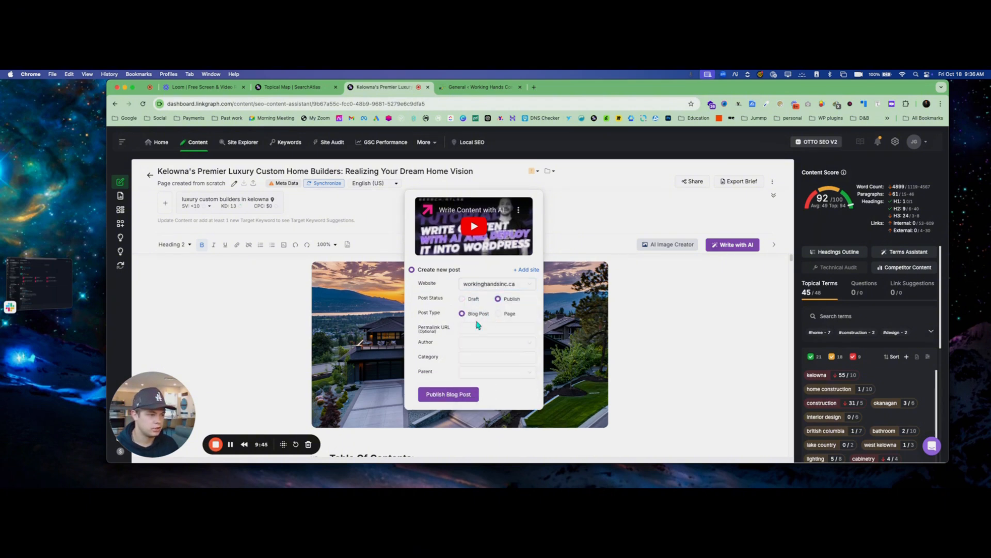
# Choose the Working Hands author's e-mail account, category Working Hands and parent Blogs for the WordPress post, and publish the blog post
pyautogui.click(469, 342)
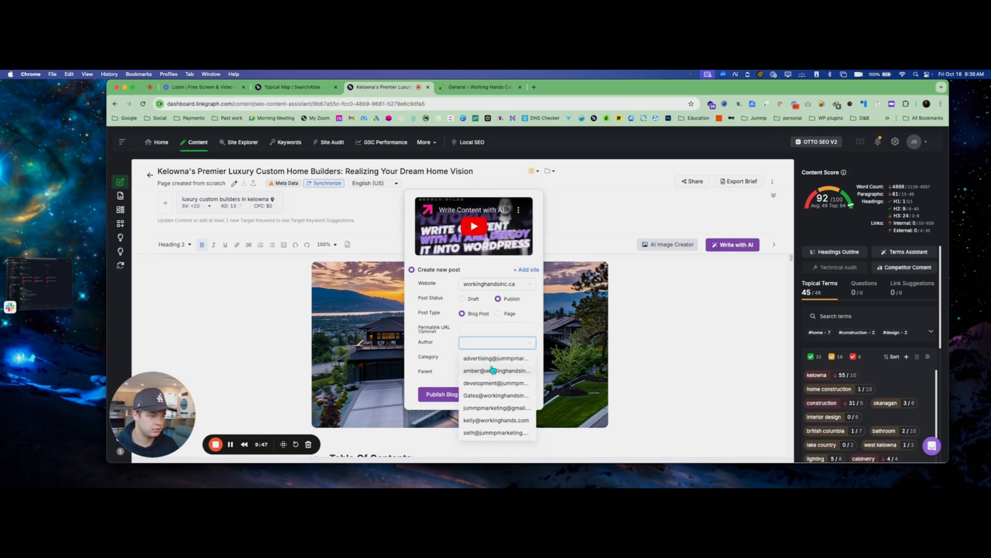
pyautogui.click(498, 397)
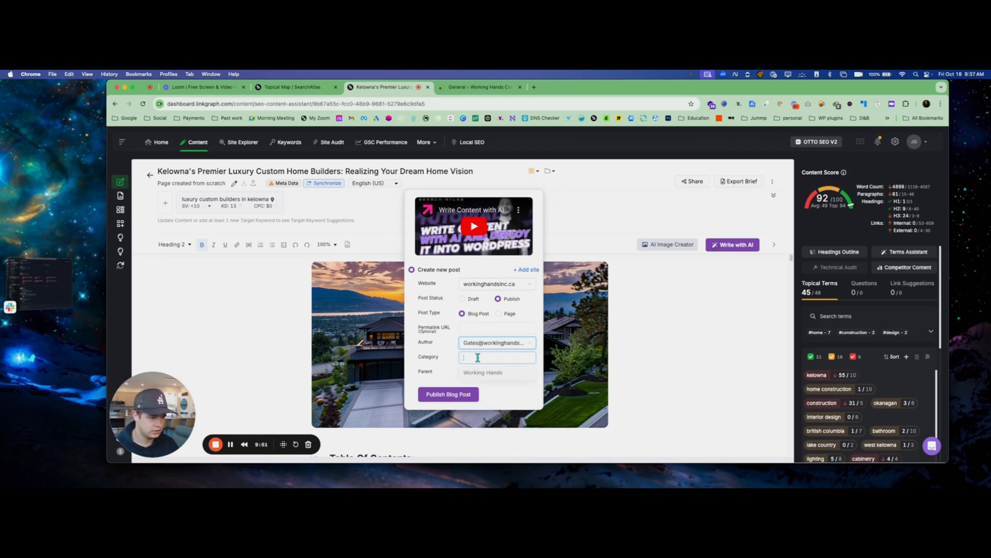
pyautogui.click(492, 372)
pyautogui.click(492, 373)
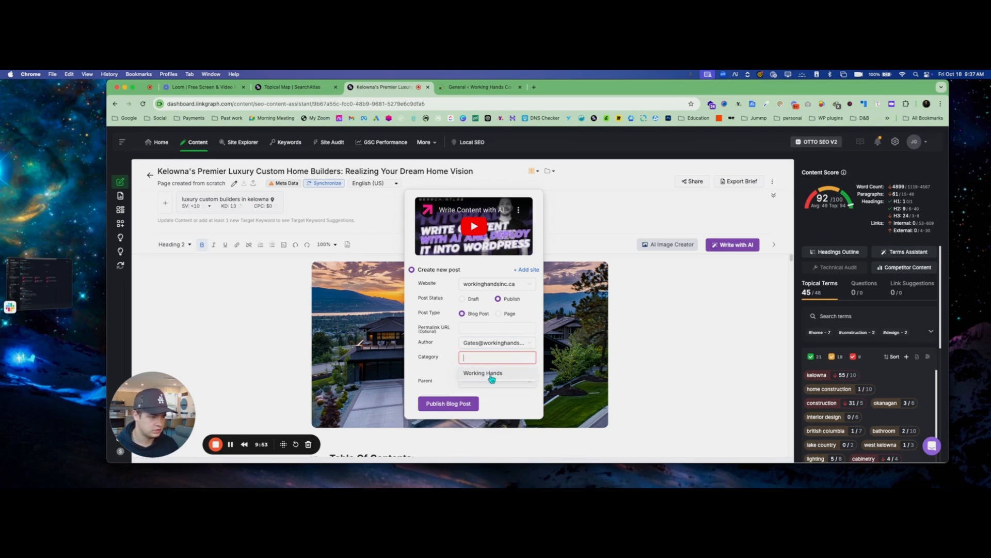
pyautogui.click(492, 373)
pyautogui.click(493, 372)
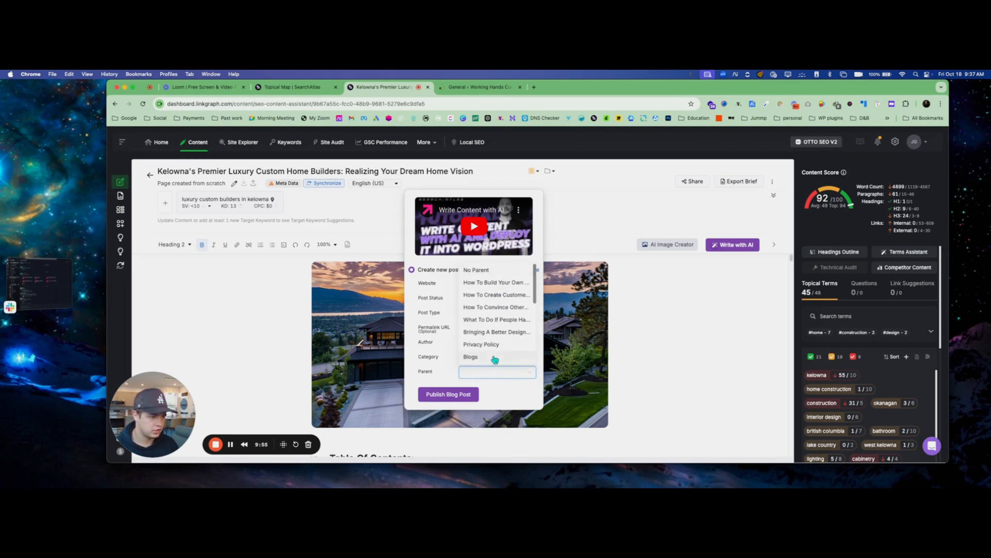
pyautogui.click(494, 357)
pyautogui.click(457, 395)
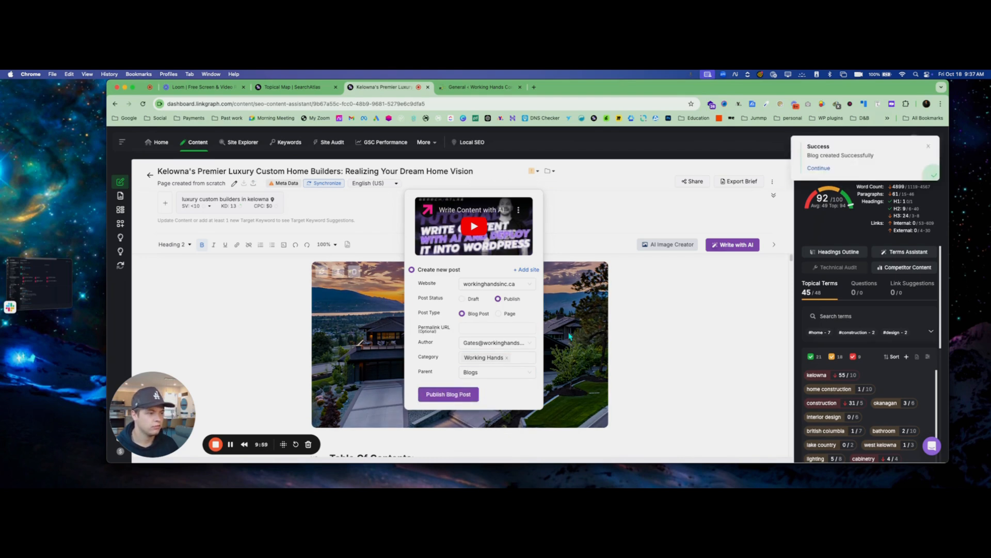
# Switch to the WordPress site, visit its live homepage and find the new article among the posts on its Blogs page
pyautogui.click(473, 87)
pyautogui.click(136, 133)
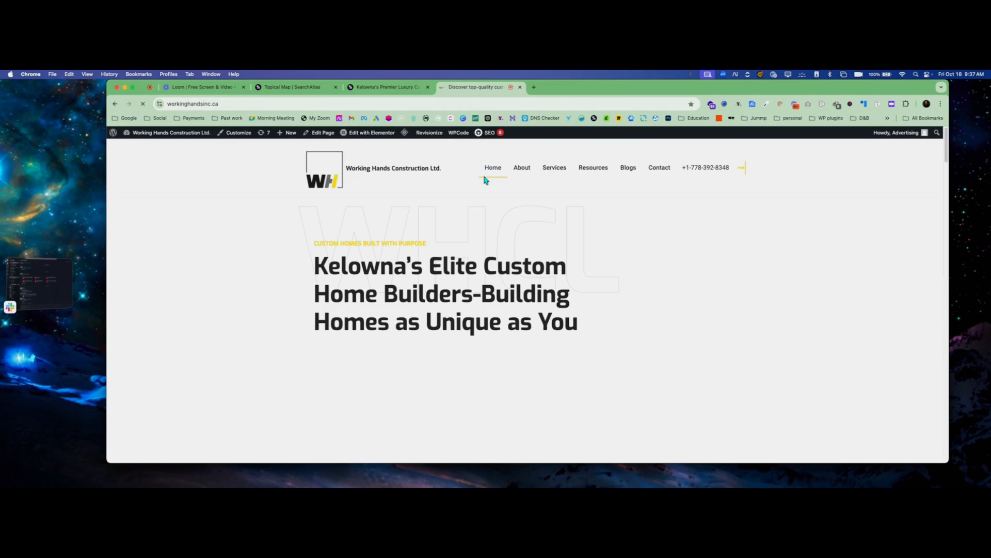
pyautogui.click(627, 170)
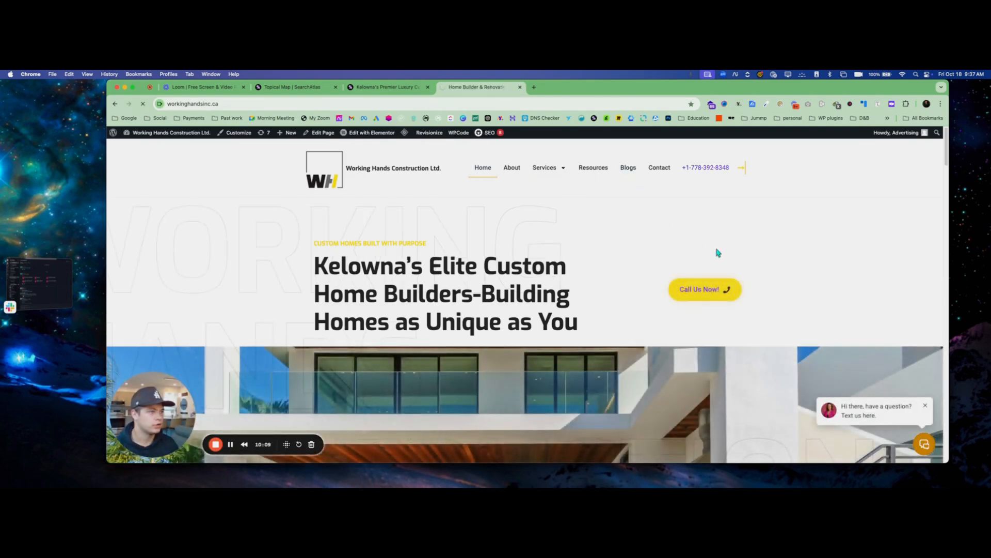
pyautogui.scroll(-5, 419, 222)
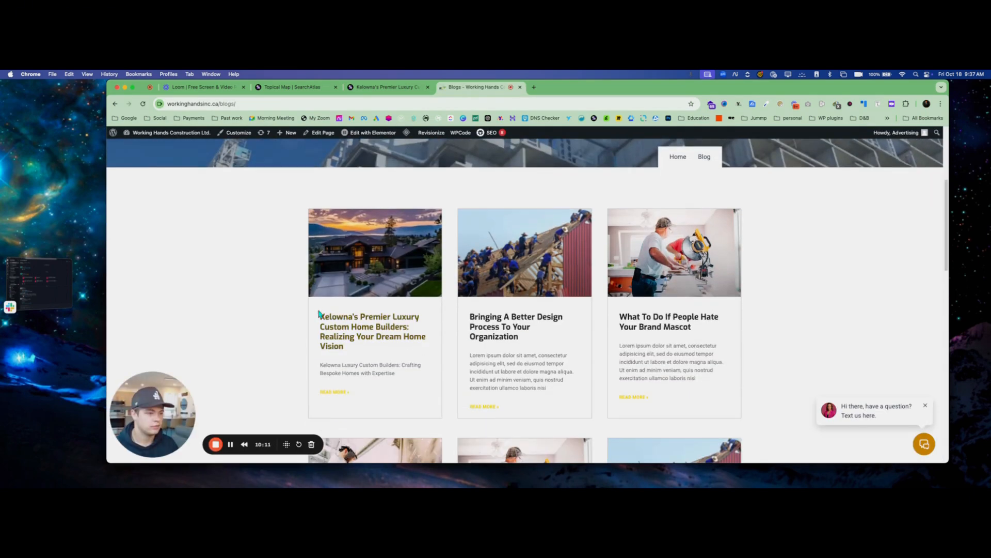
# Open the published Kelowna's Premier Luxury Custom Home Builders post and review its images, headings and text down the page
pyautogui.click(638, 298)
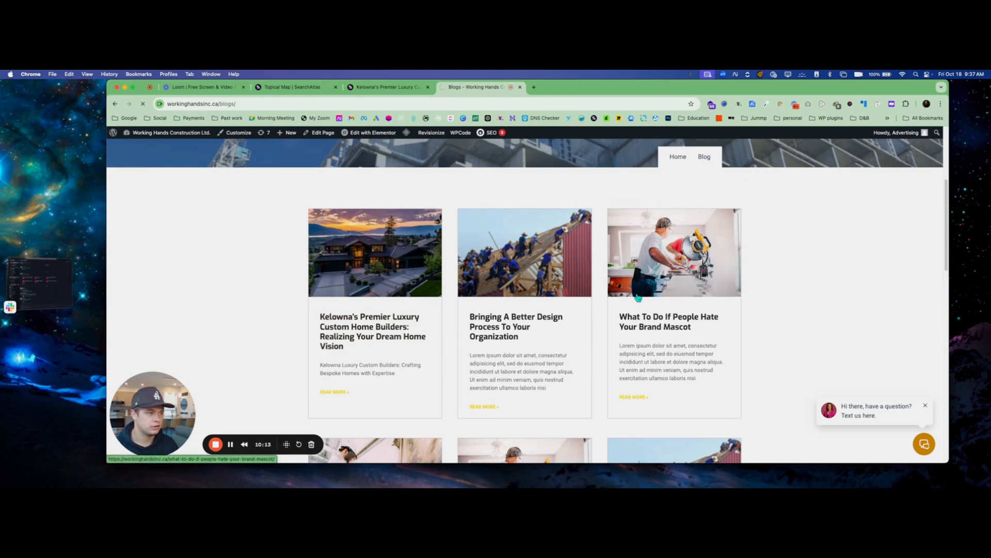
pyautogui.scroll(-3, 638, 295)
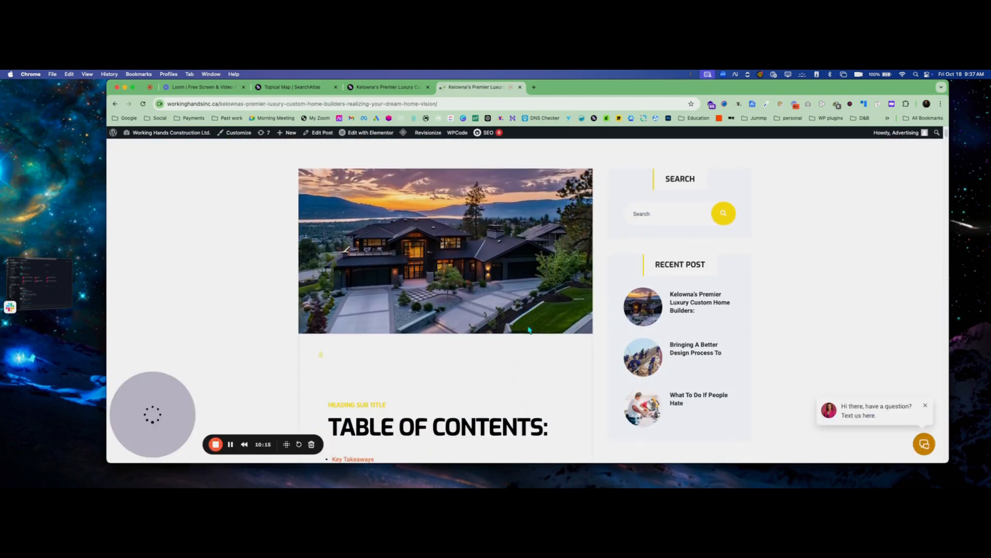
pyautogui.scroll(-3, 503, 326)
pyautogui.scroll(-5, 377, 268)
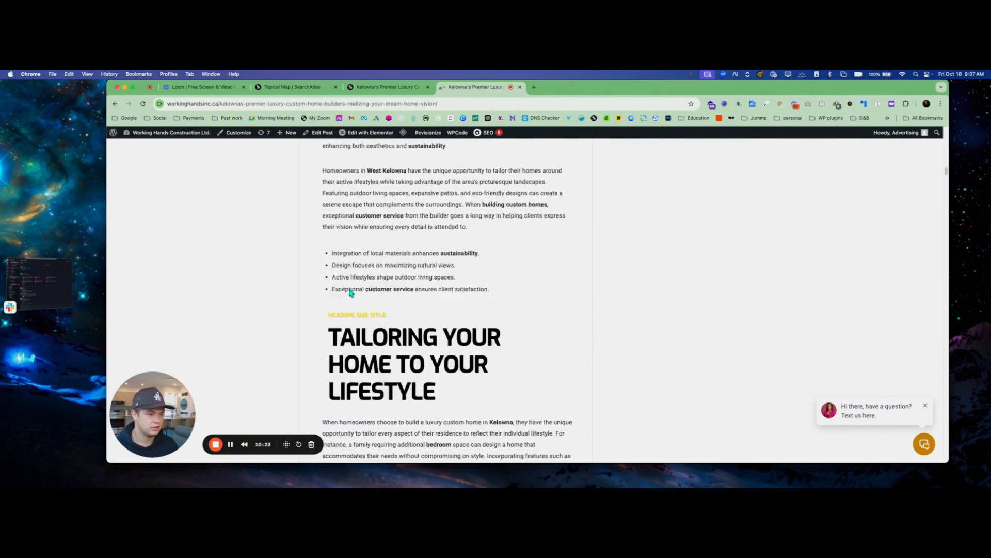
pyautogui.scroll(-15, 350, 288)
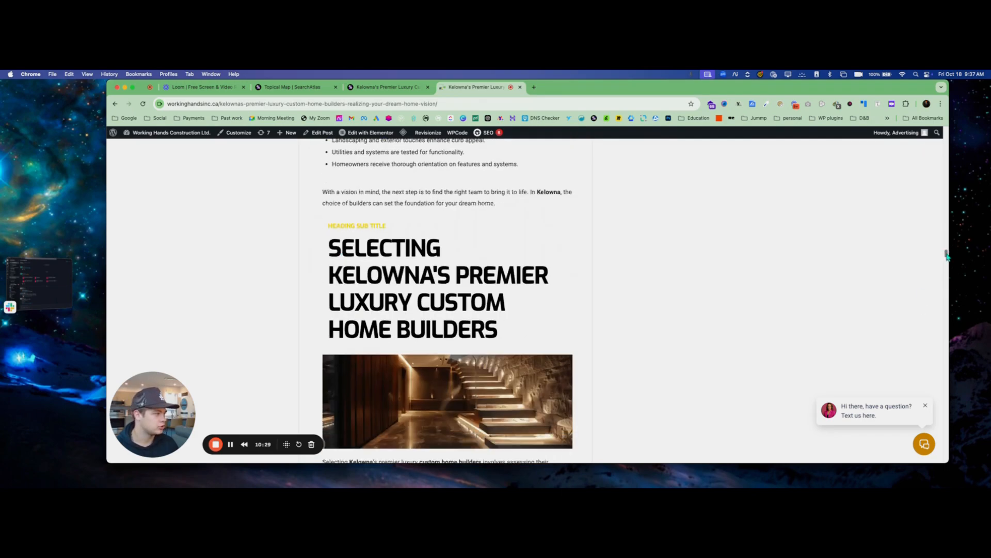
pyautogui.moveTo(947, 256); pyautogui.dragTo(967, 109)
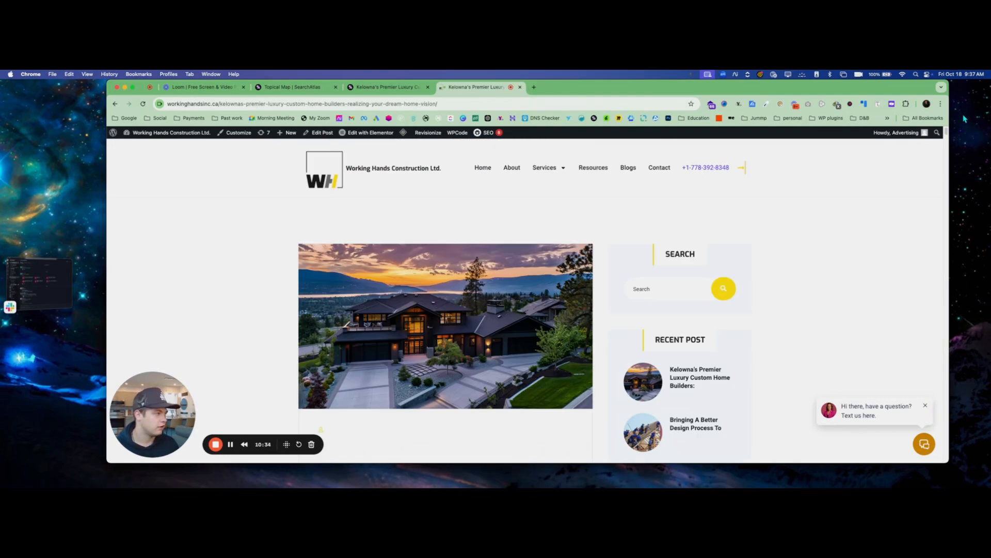
# In the Custom Homes Kelowna topical map, generate full AI articles for Sustainable Home Construction Kelowna and Kelowna Custom Home Design Trends
pyautogui.click(395, 88)
pyautogui.click(634, 199)
pyautogui.click(293, 87)
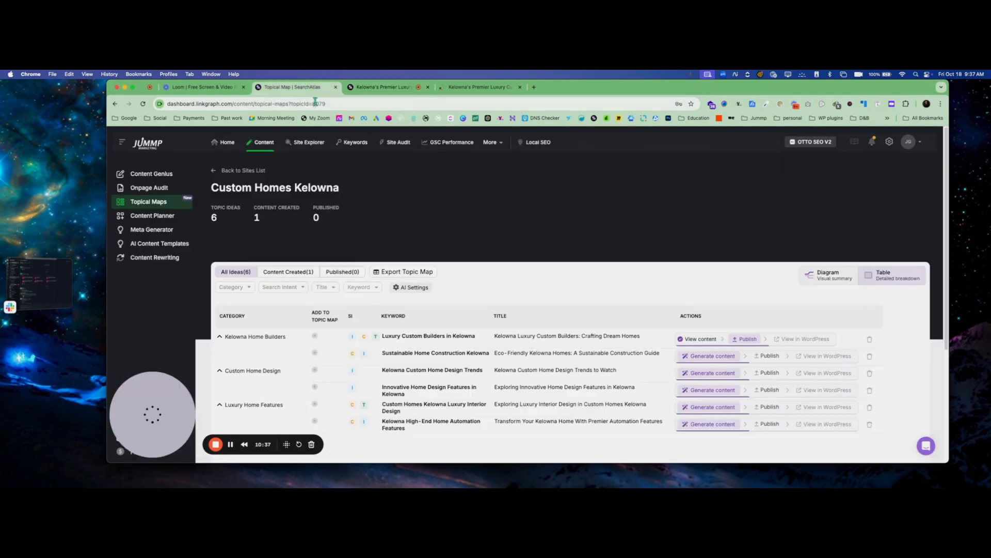
pyautogui.scroll(-3, 309, 274)
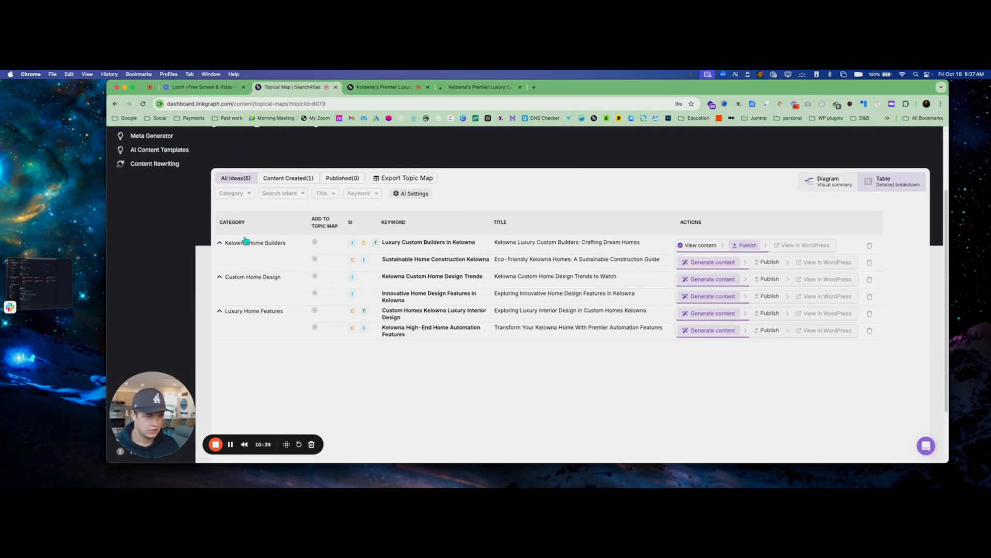
pyautogui.click(717, 266)
pyautogui.click(713, 276)
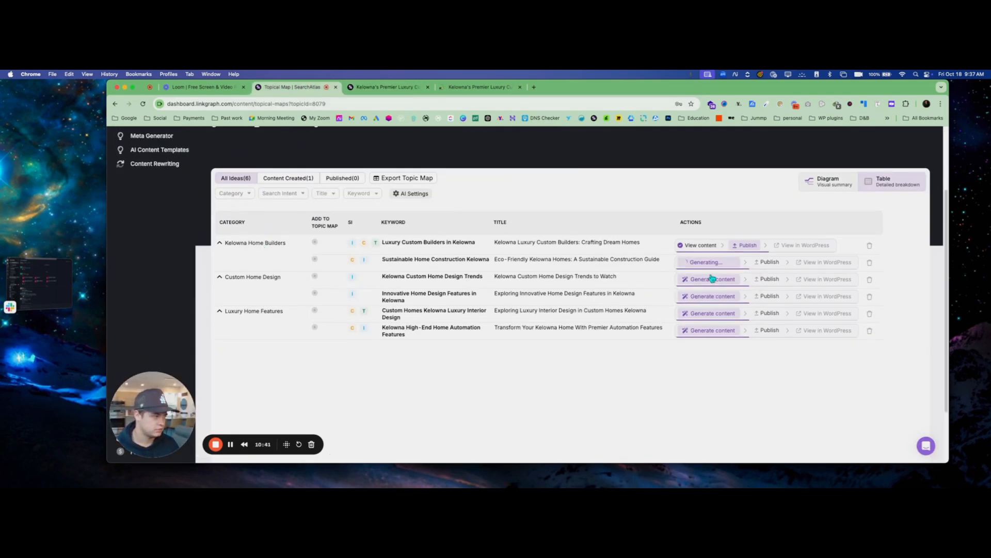
pyautogui.click(711, 279)
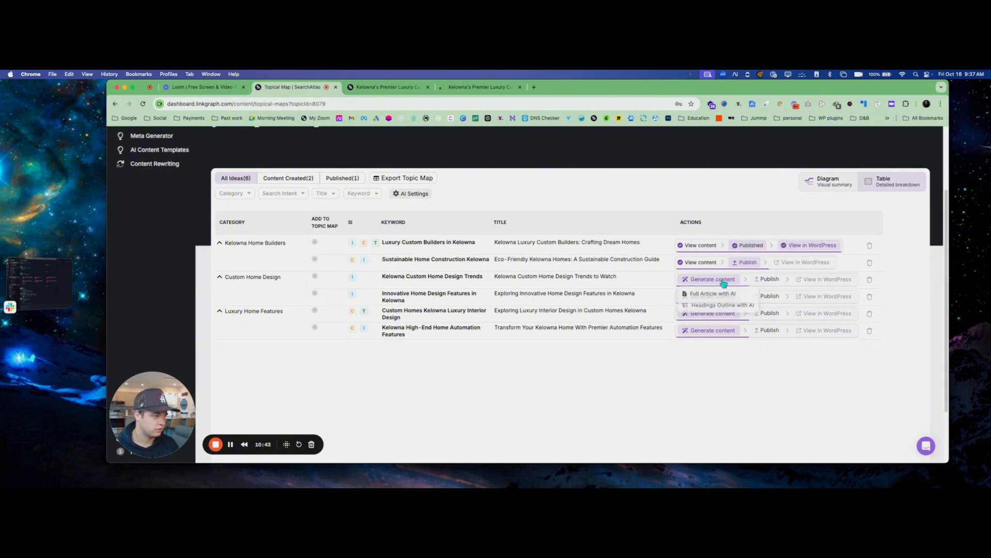
pyautogui.click(715, 294)
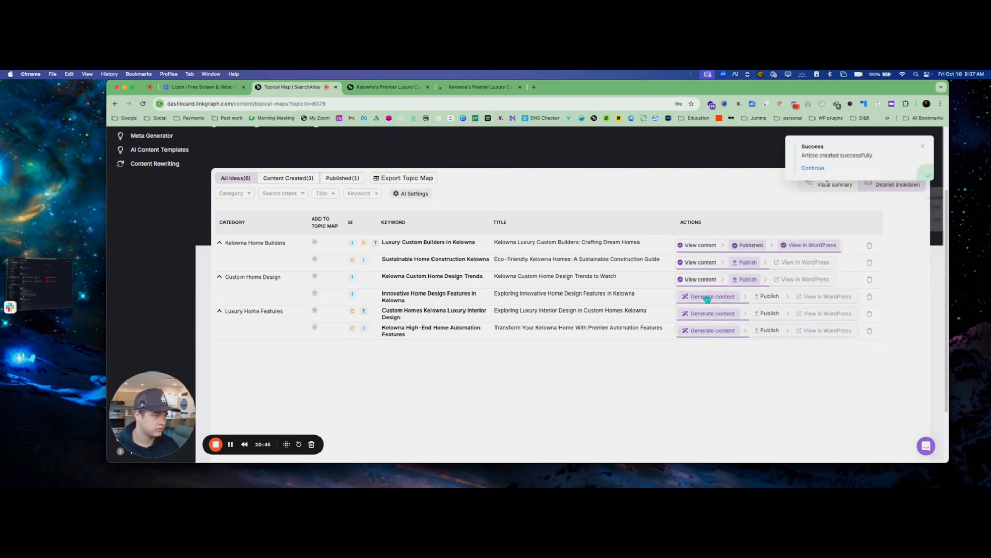
# Generate full AI articles for the innovative home design features, luxury interior design and high-end home automation keywords
pyautogui.click(706, 297)
pyautogui.click(706, 310)
pyautogui.click(704, 313)
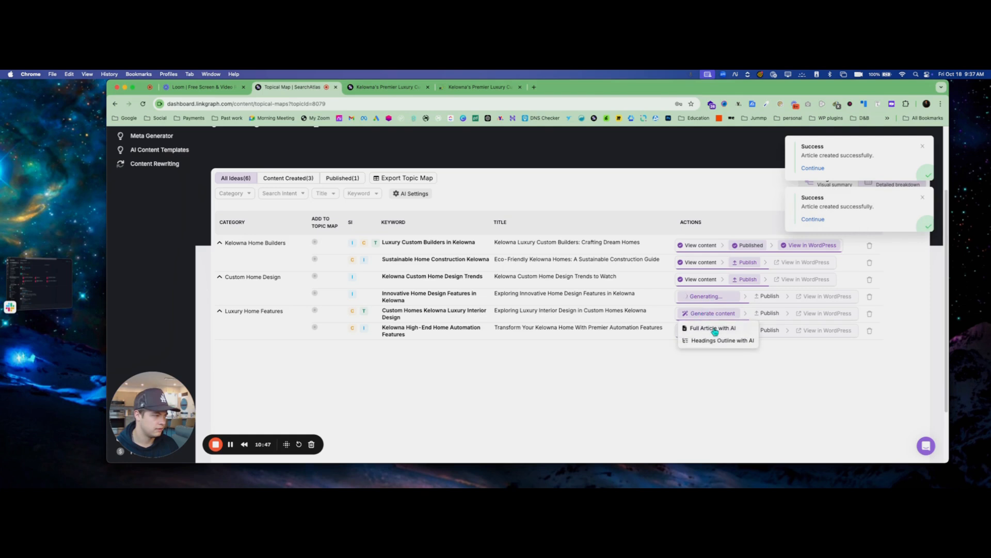
pyautogui.click(715, 329)
pyautogui.click(712, 330)
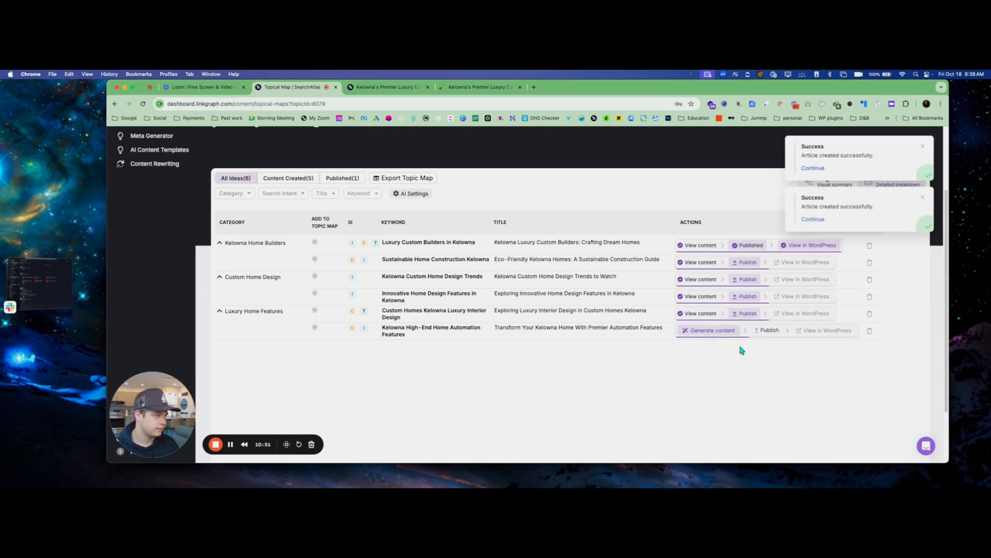
pyautogui.click(708, 345)
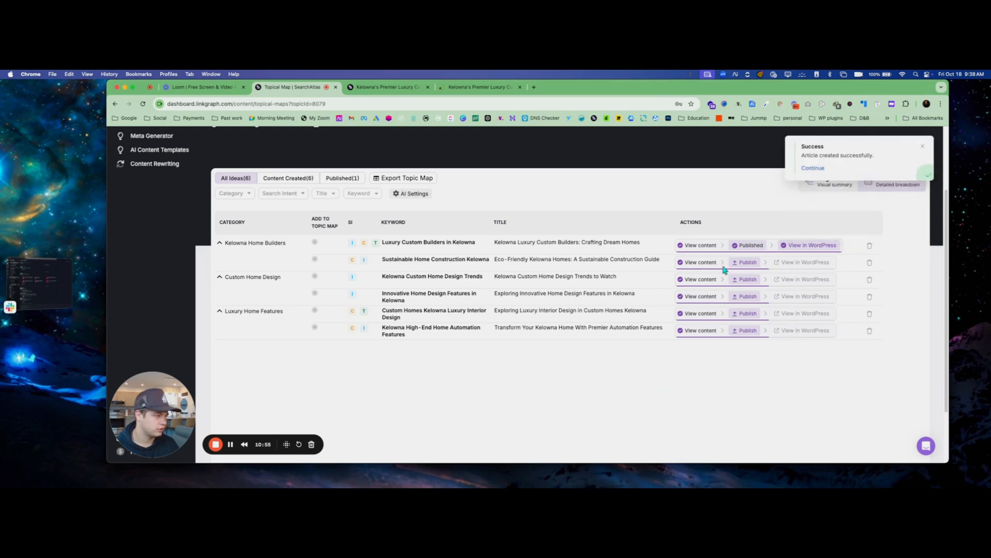
# Open the generated article for Sustainable Home Construction Kelowna from the topical map and check its content
pyautogui.click(694, 262)
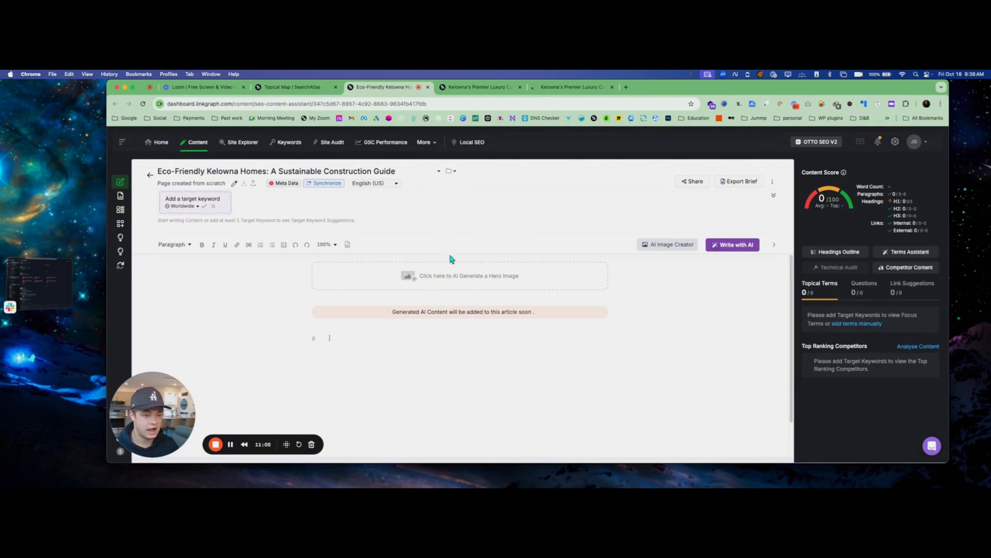
pyautogui.click(271, 88)
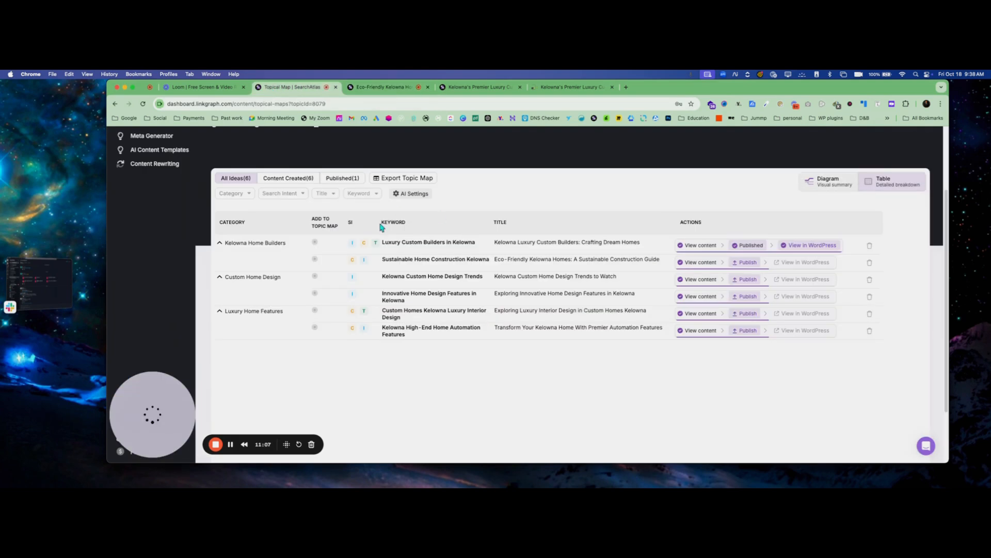
pyautogui.click(701, 262)
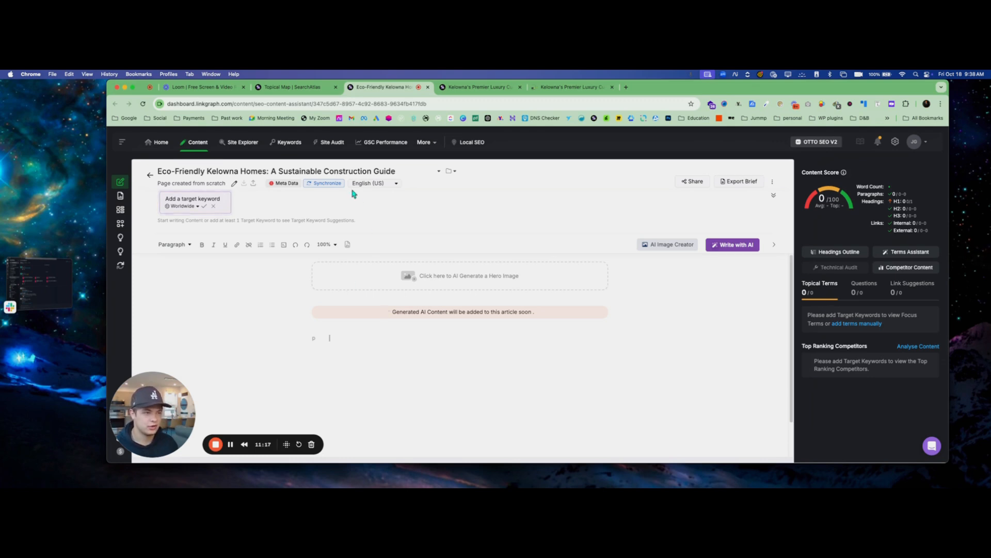
# Check the WordPress synchronization settings of the Eco-Friendly Kelowna Homes article and close them without publishing
pyautogui.click(323, 184)
pyautogui.click(367, 200)
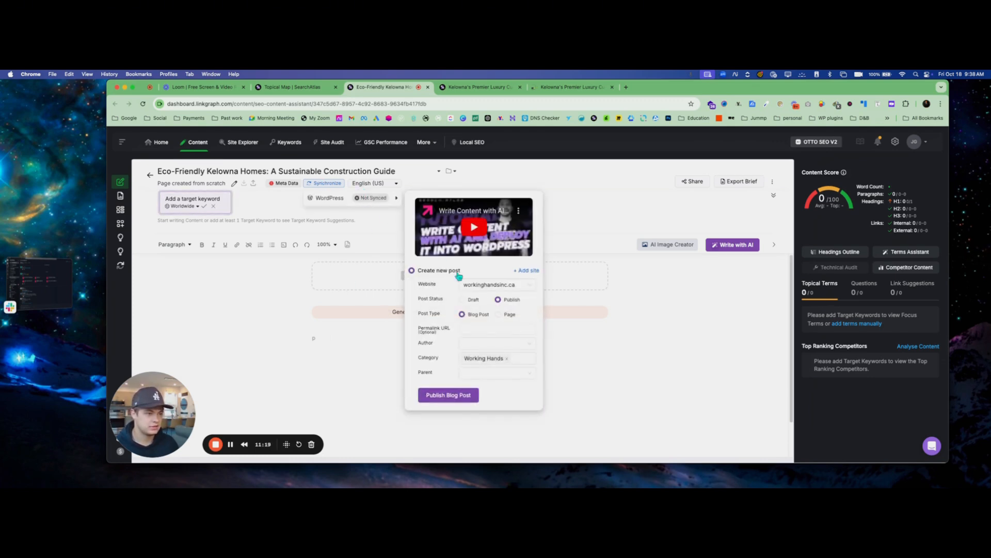
pyautogui.click(480, 286)
pyautogui.click(426, 310)
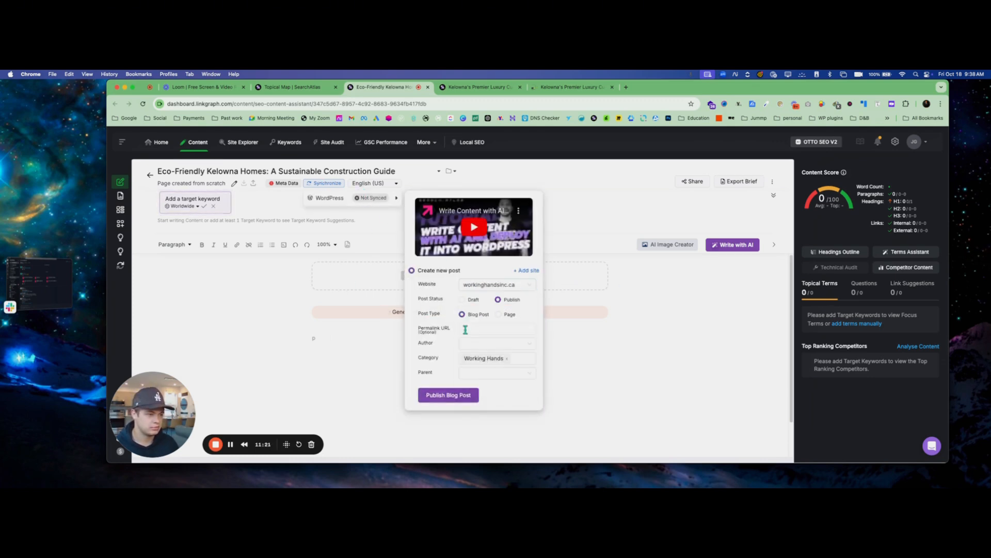
pyautogui.click(677, 299)
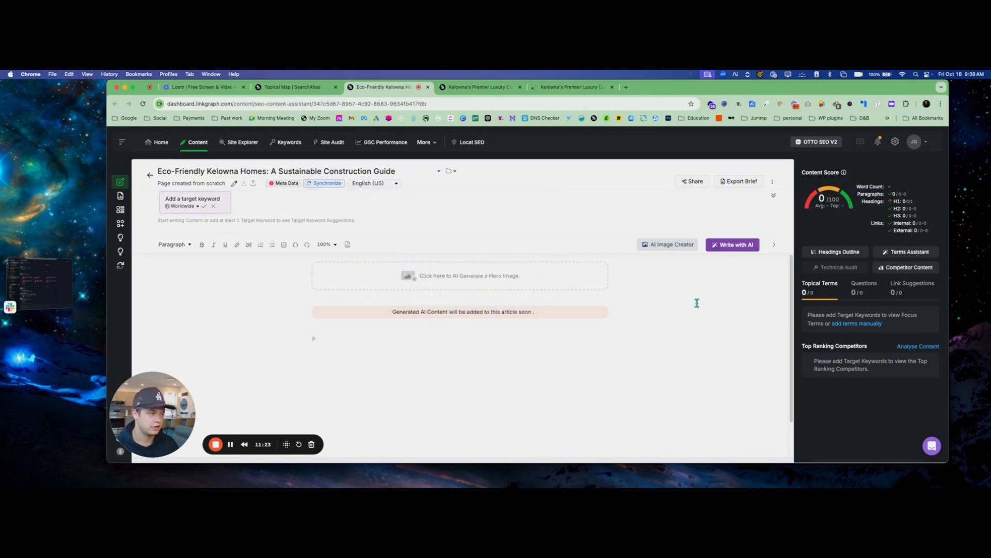